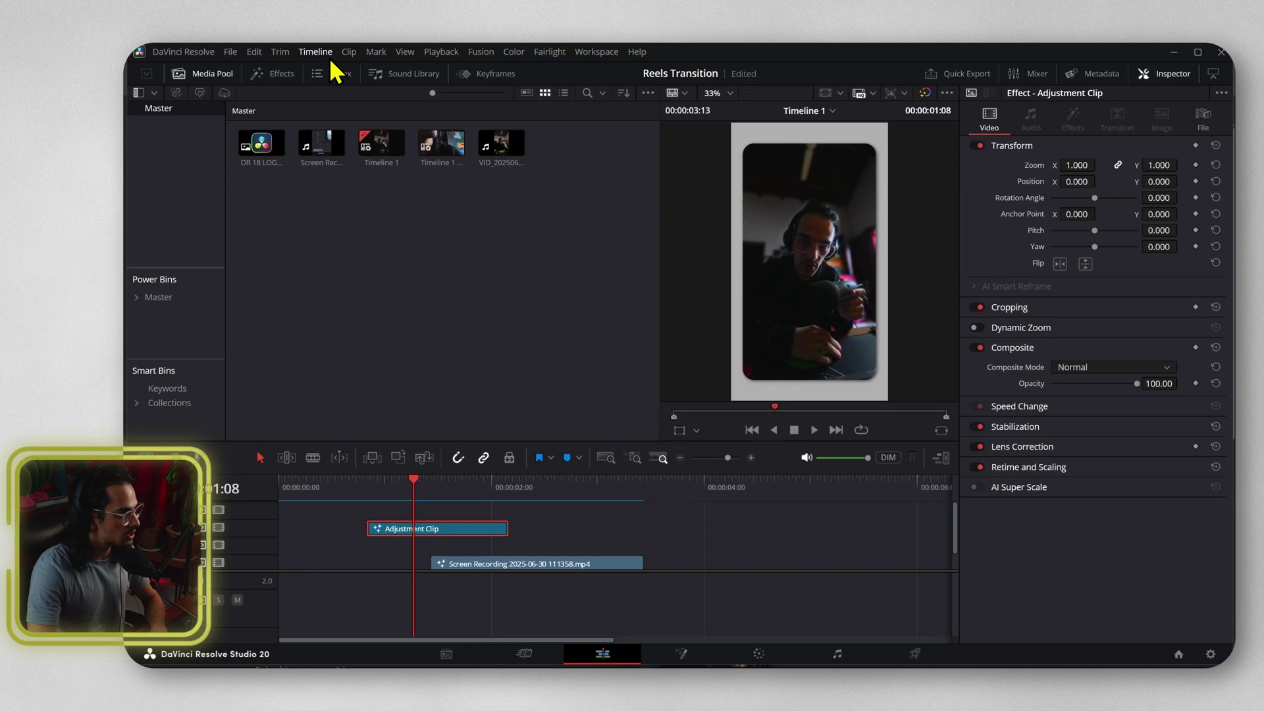
# Drop a new Adjustment Clip on V3 above the original and disable the original V2 clip.
pyautogui.click(327, 113)
pyautogui.moveTo(559, 137); pyautogui.dragTo(544, 526)
pyautogui.press('Delete')
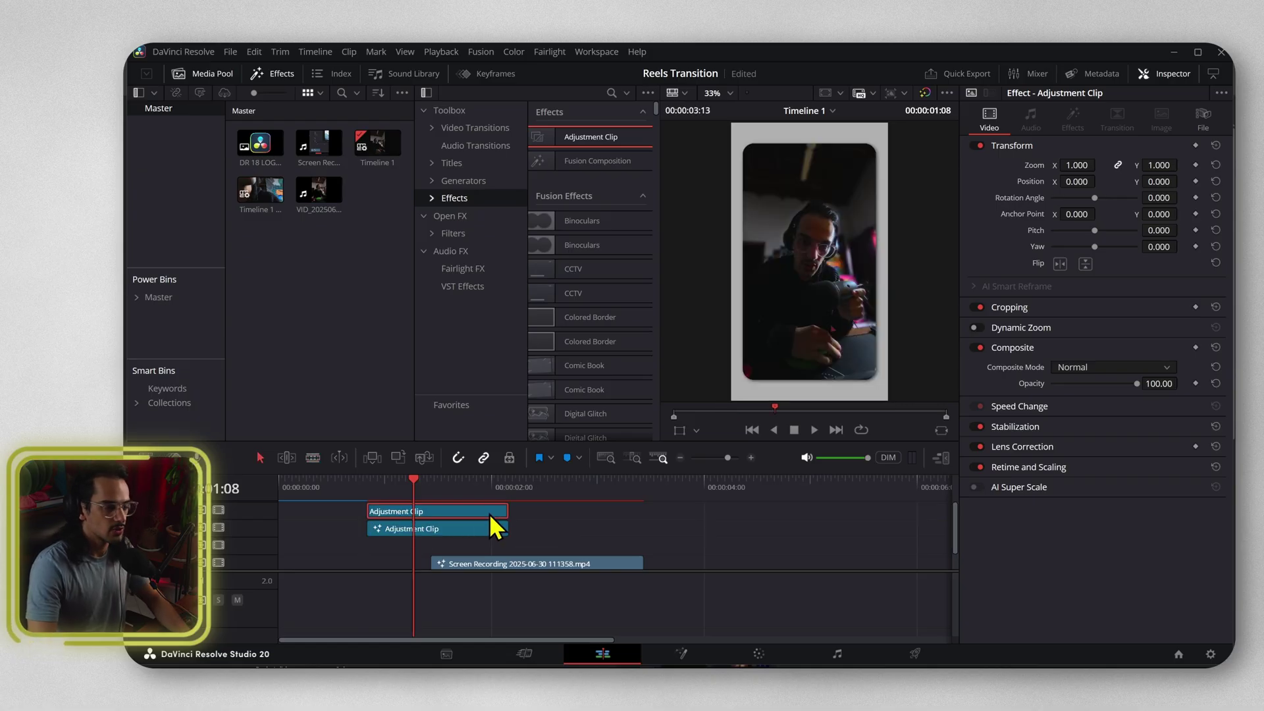
pyautogui.click(469, 525)
pyautogui.rightClick(463, 515)
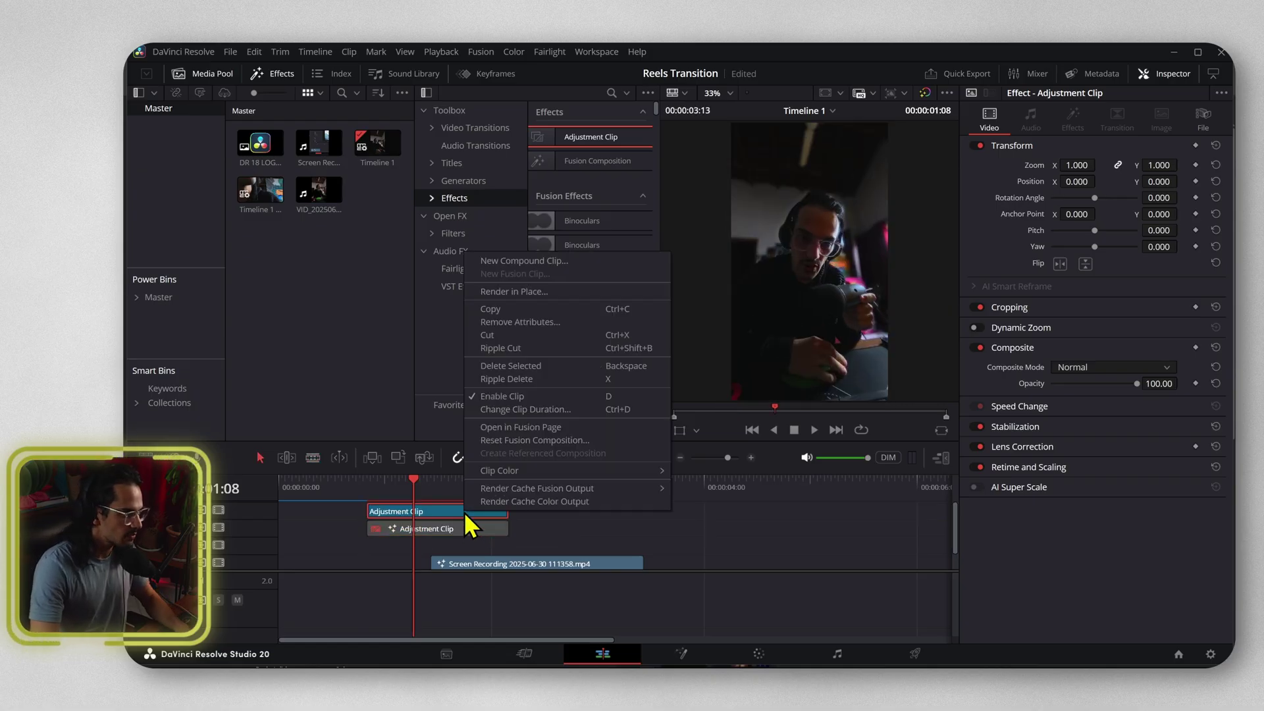
# Open the new adjustment clip in Fusion and merge a Background node underneath MediaIn1.
pyautogui.click(534, 437)
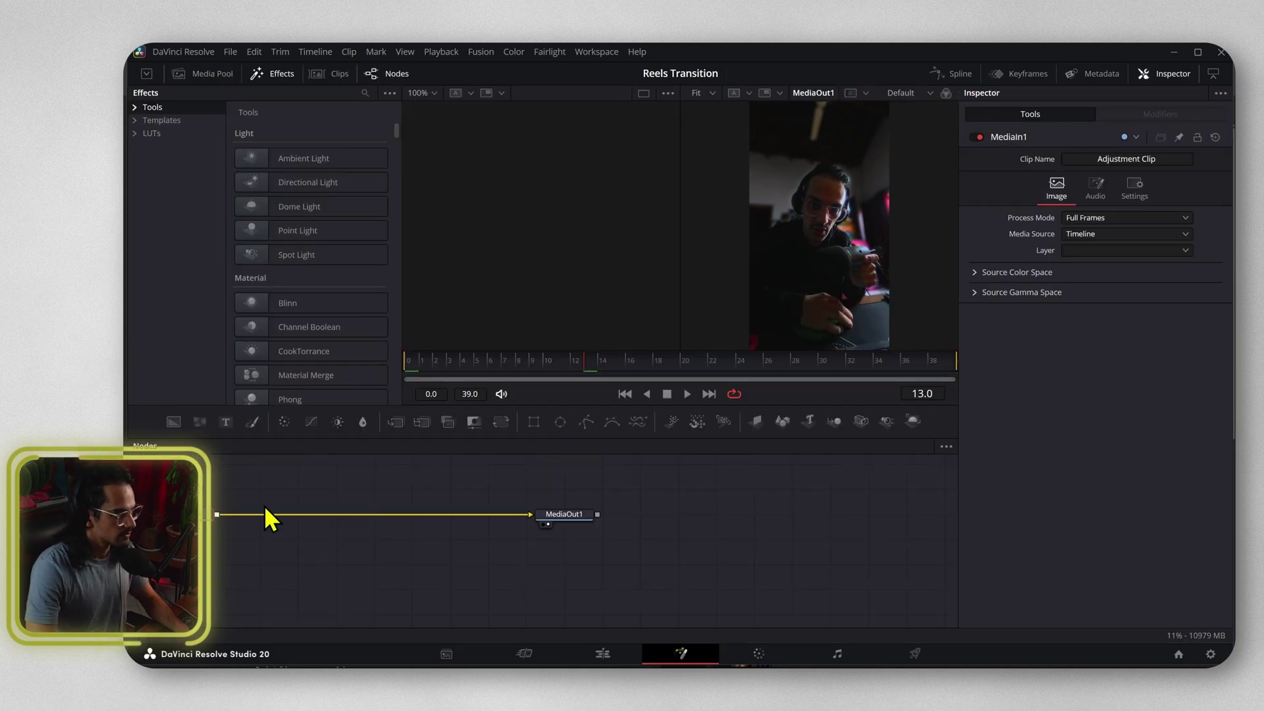
pyautogui.moveTo(265, 507); pyautogui.dragTo(622, 528)
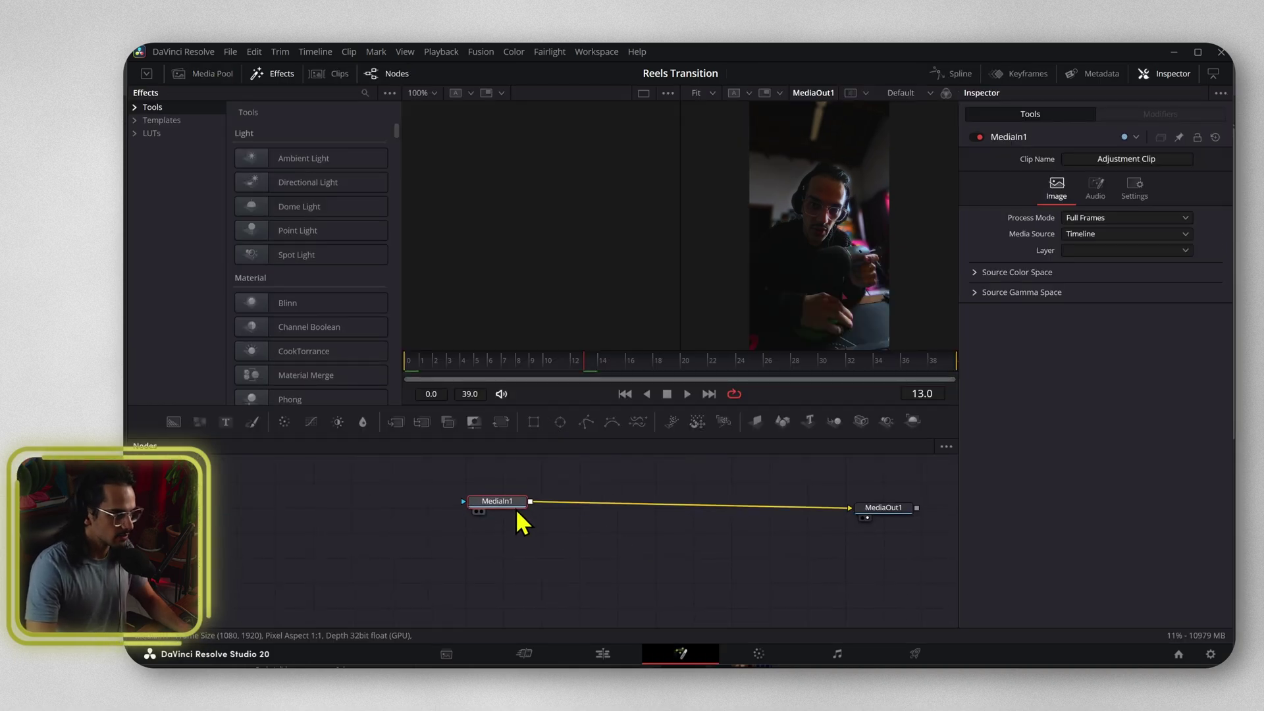
pyautogui.click(173, 424)
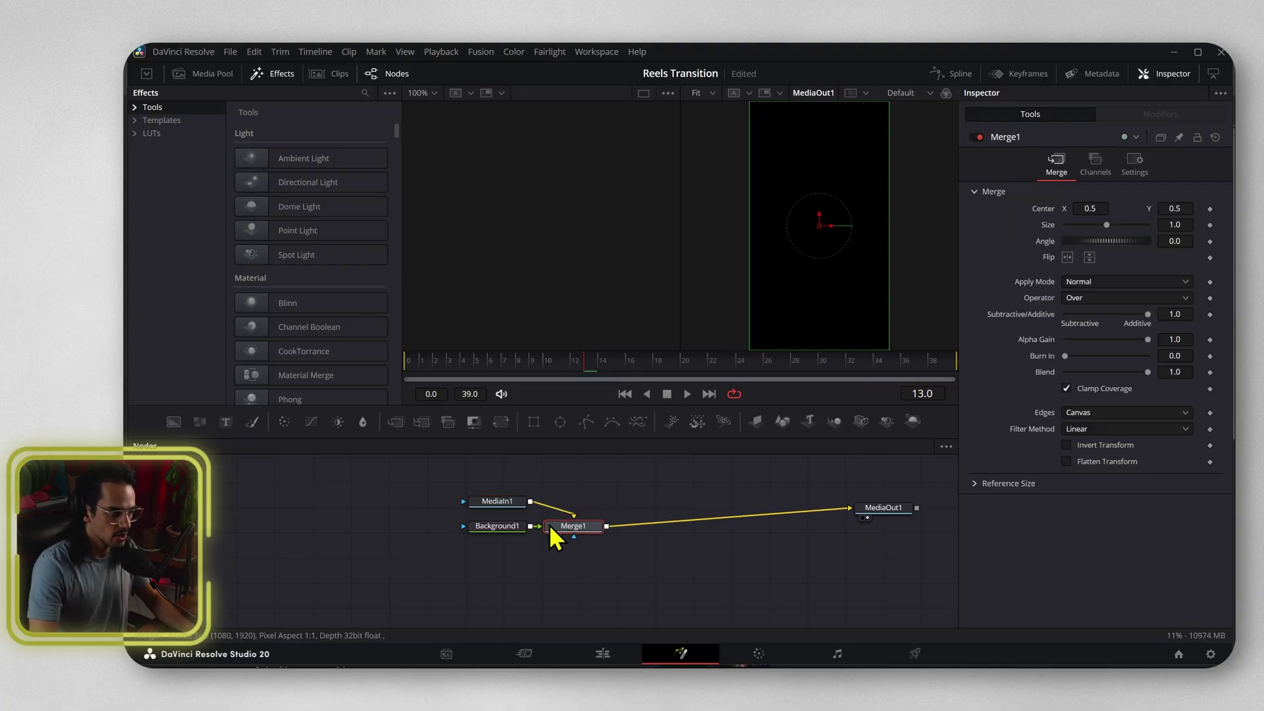
pyautogui.moveTo(549, 524); pyautogui.dragTo(631, 526)
pyautogui.hotkey('ctrl', 't')
pyautogui.moveTo(493, 527); pyautogui.dragTo(446, 569)
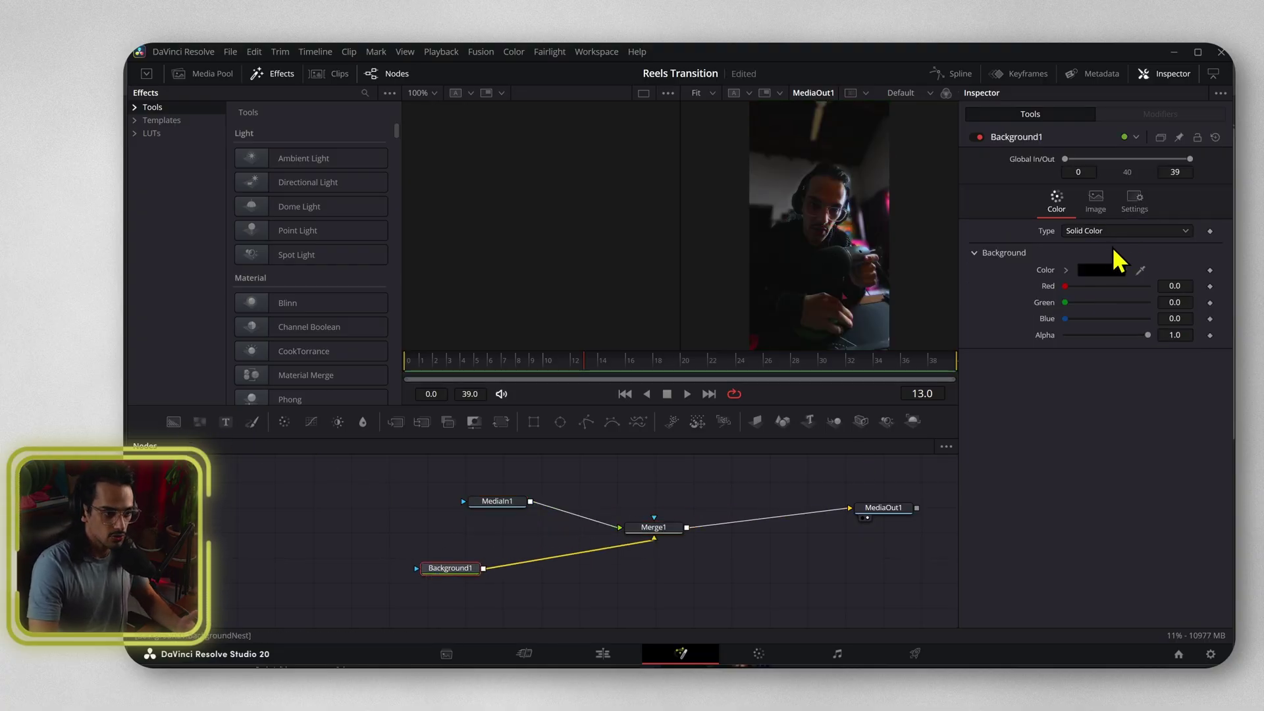
# Colour Background1 light grey #ECECEC and tidy the node layout.
pyautogui.click(1093, 231)
pyautogui.click(1080, 243)
pyautogui.click(1094, 270)
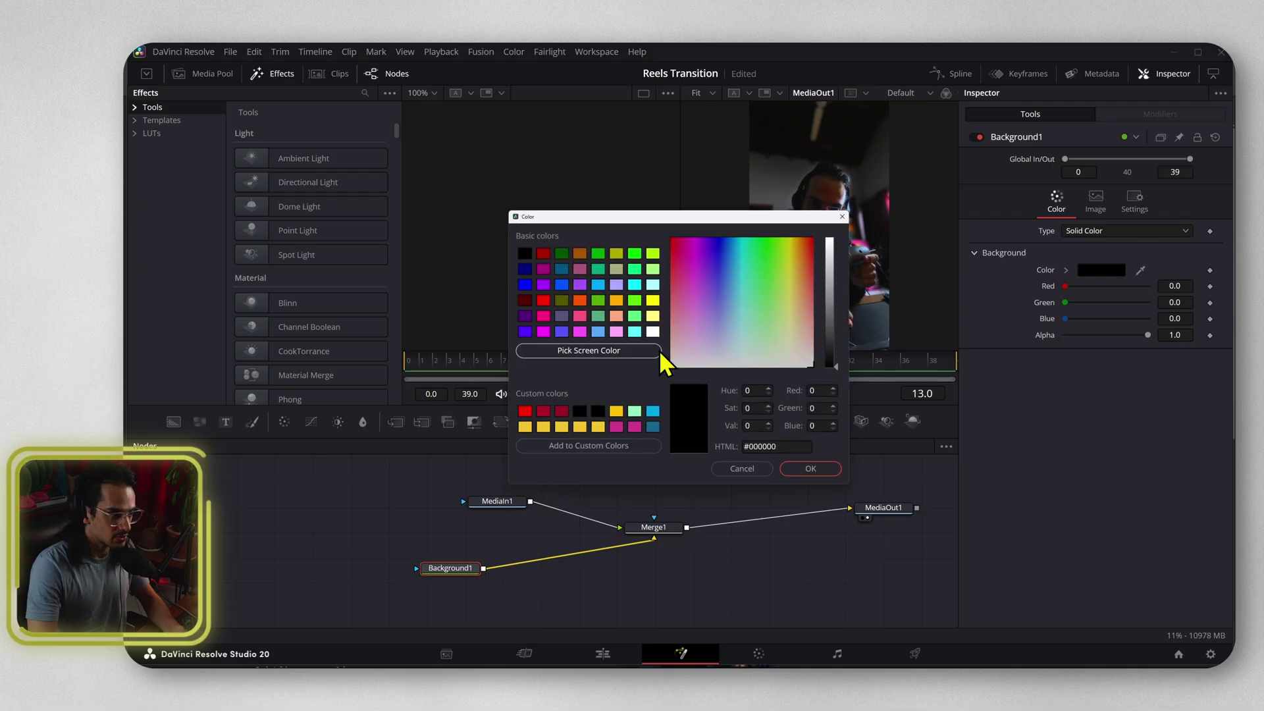
pyautogui.click(829, 258)
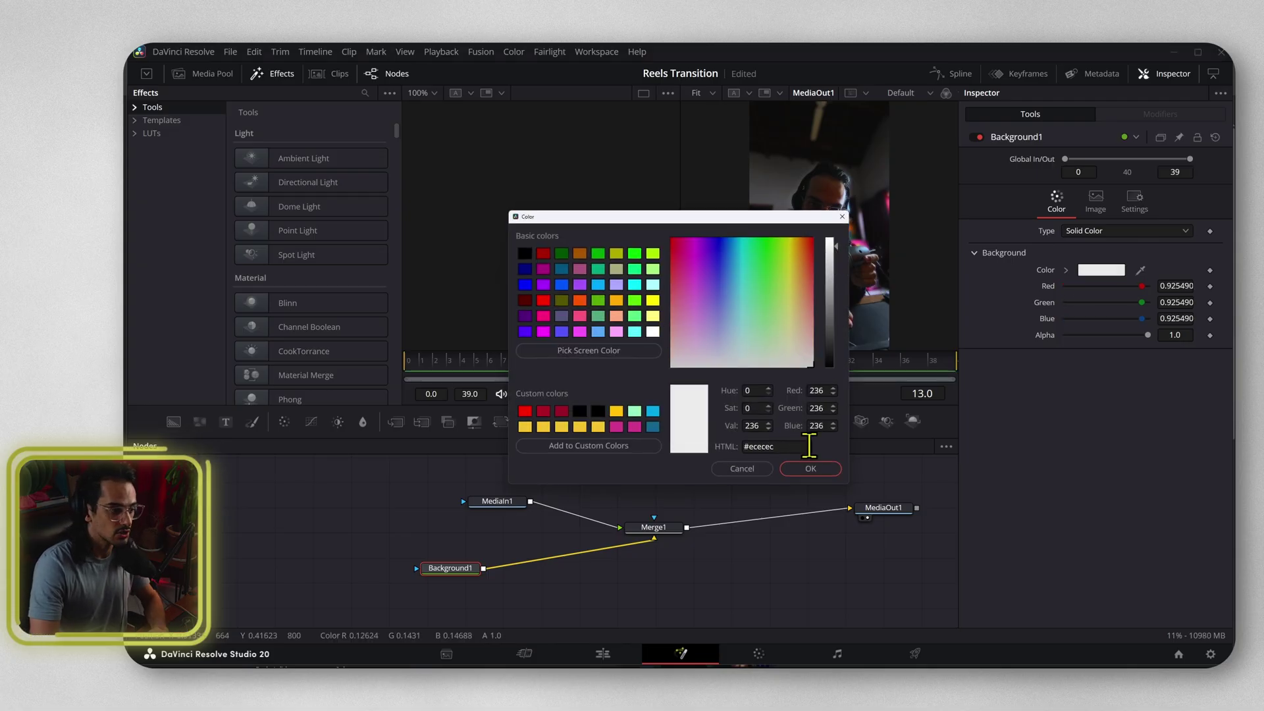
pyautogui.click(811, 469)
pyautogui.moveTo(679, 527); pyautogui.dragTo(661, 549)
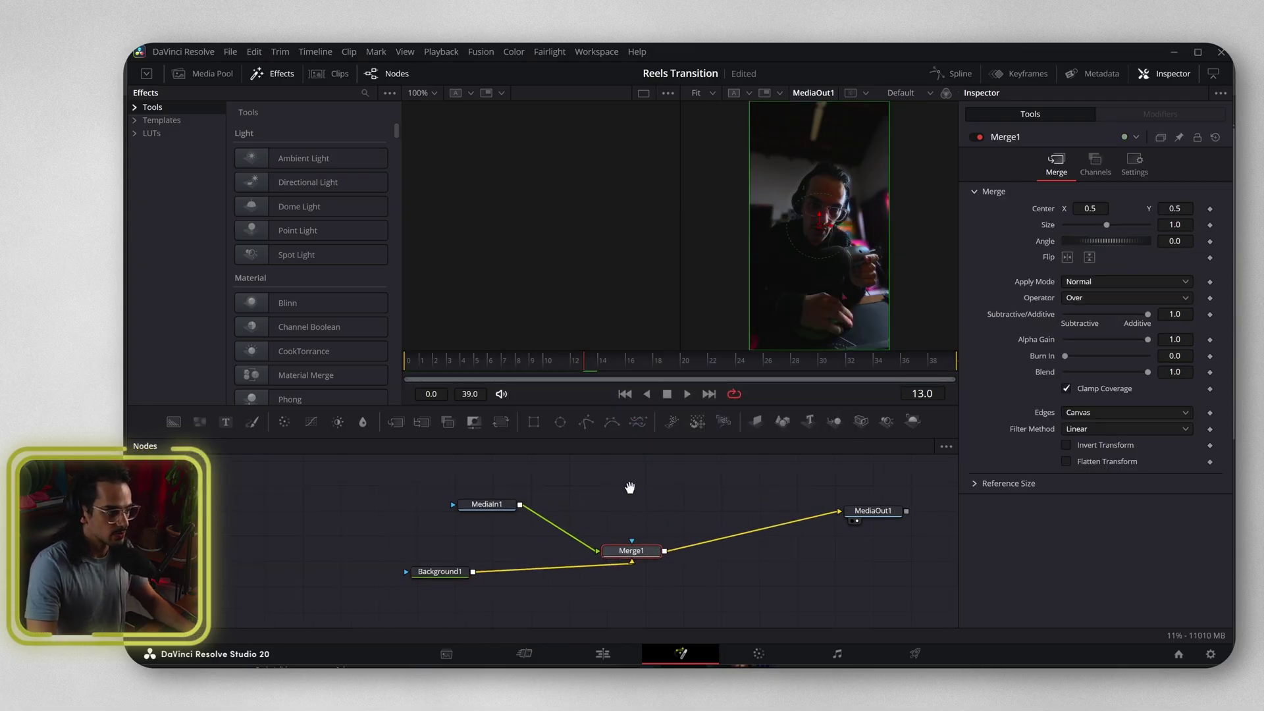
pyautogui.moveTo(627, 485); pyautogui.dragTo(509, 507)
pyautogui.moveTo(395, 518); pyautogui.dragTo(367, 497)
# Add a Rectangle mask to MediaIn1 with Width 1, Height 1 and Corner Radius 0.1.
pyautogui.click(367, 493)
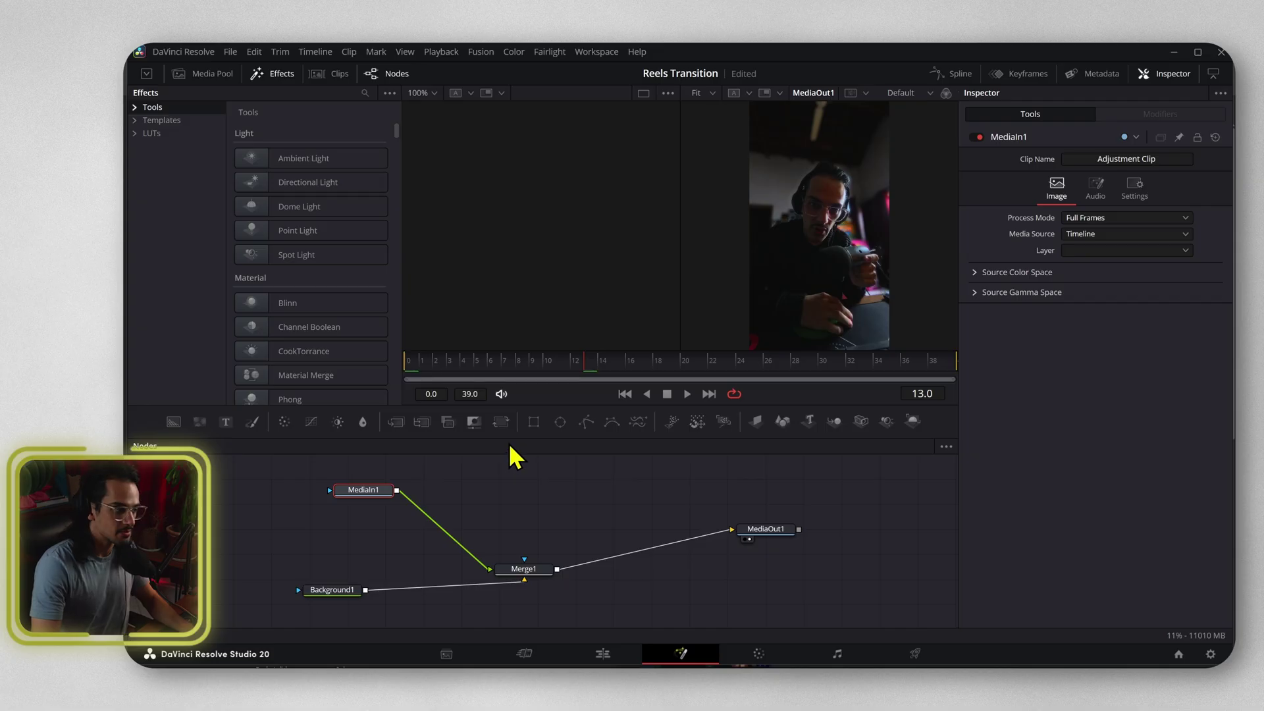
pyautogui.click(532, 424)
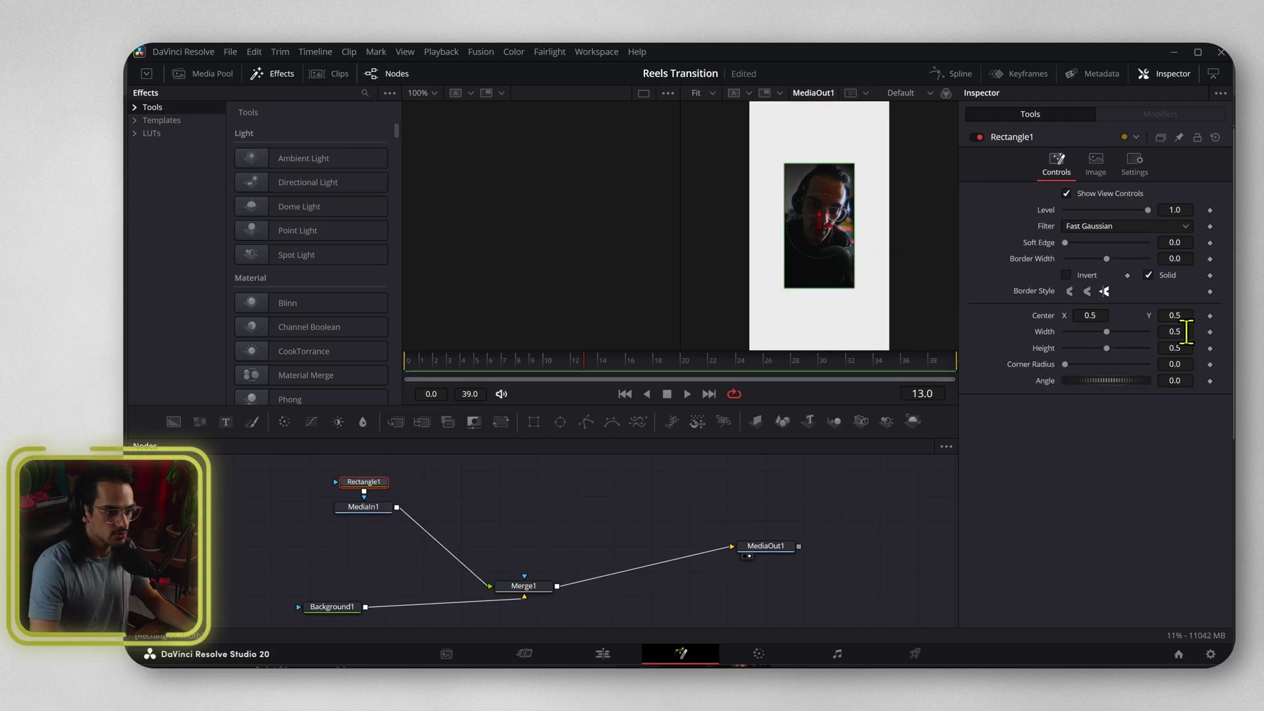
pyautogui.write('1')
pyautogui.press('Tab')
pyautogui.write('1')
pyautogui.press('Return')
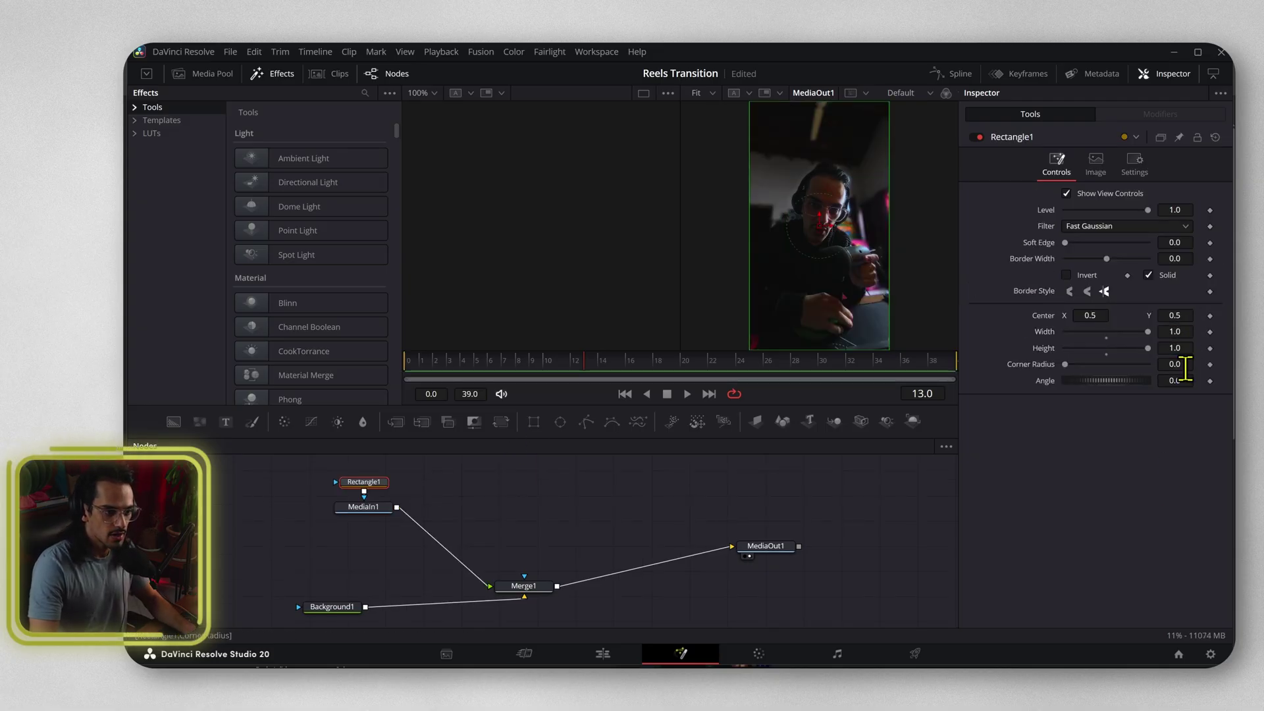
pyautogui.press('BackSpace')
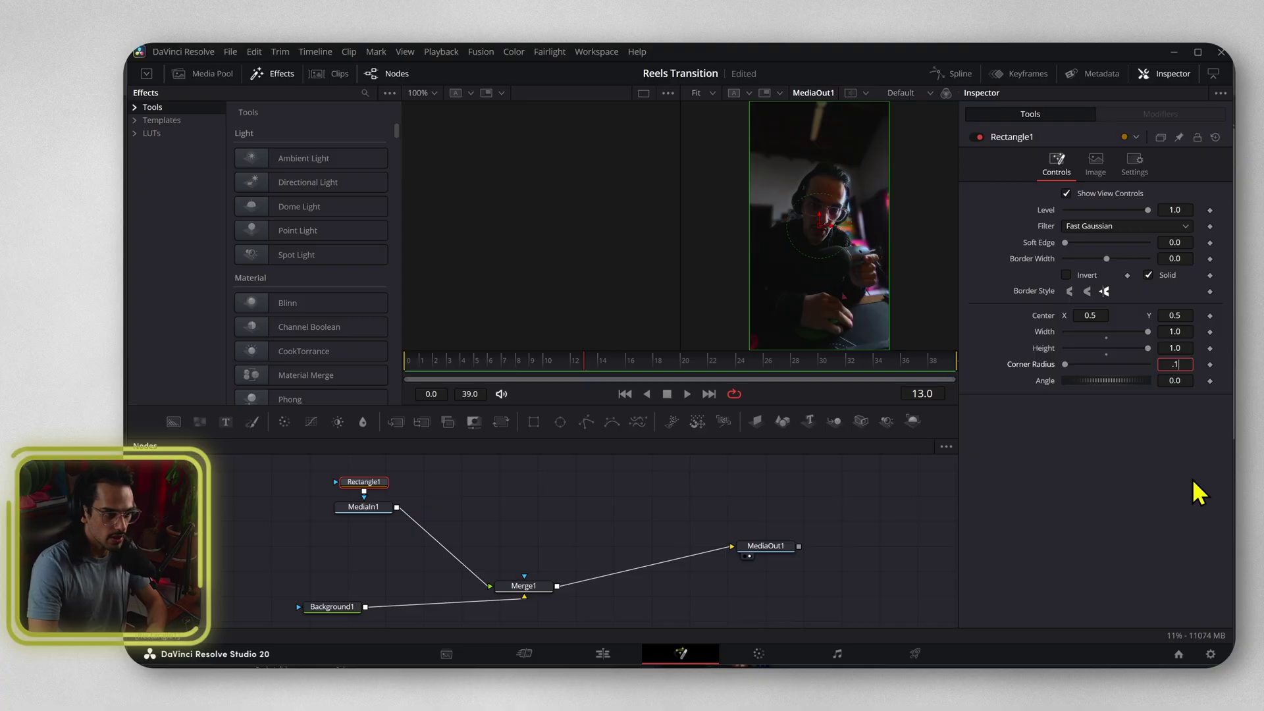
pyautogui.write('.1')
pyautogui.press('Return')
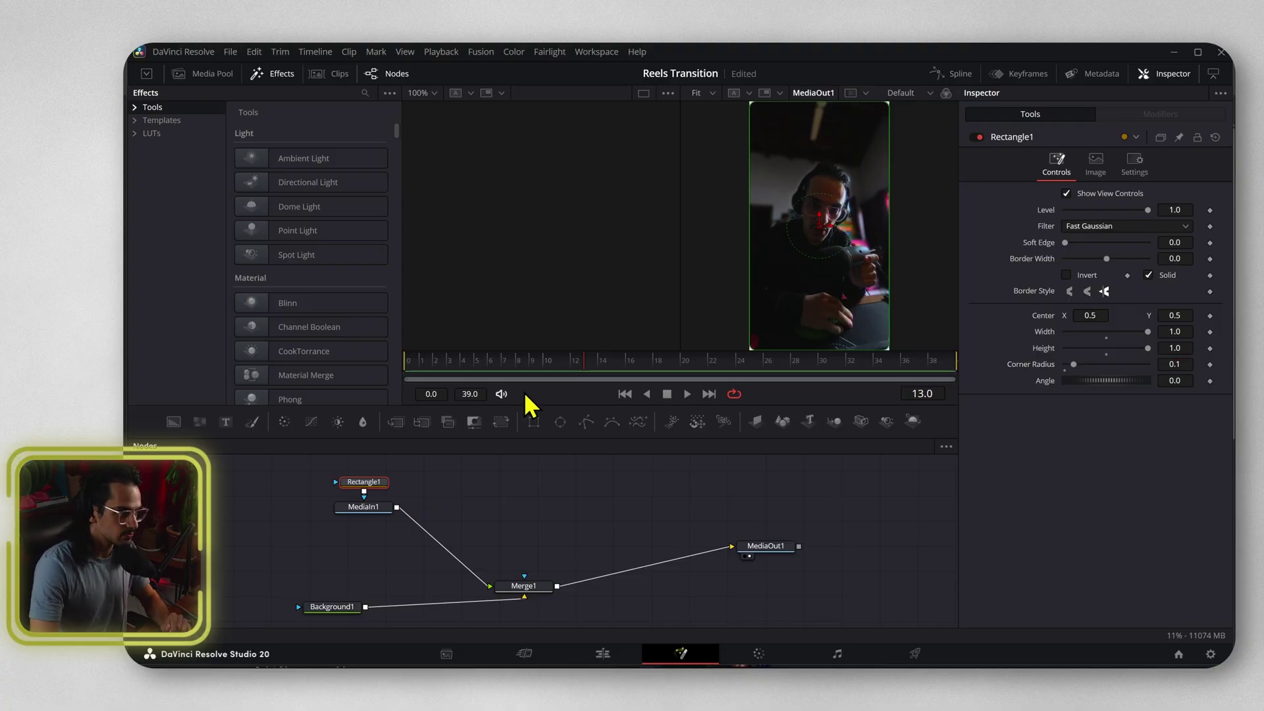
# Keyframe Corner Radius at 0.15 on frame 12 and 0 on frame 0.
pyautogui.click(573, 362)
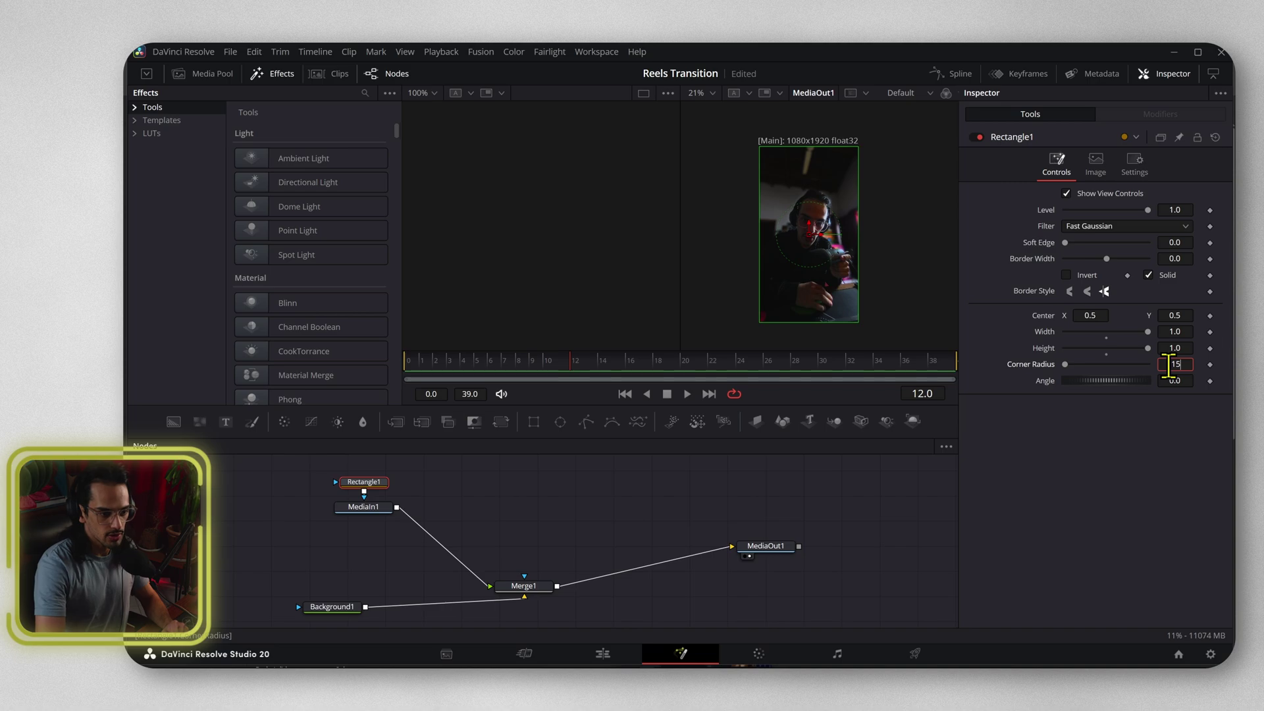
pyautogui.click(1168, 367)
pyautogui.write('.15')
pyautogui.press('Tab')
pyautogui.click(1210, 364)
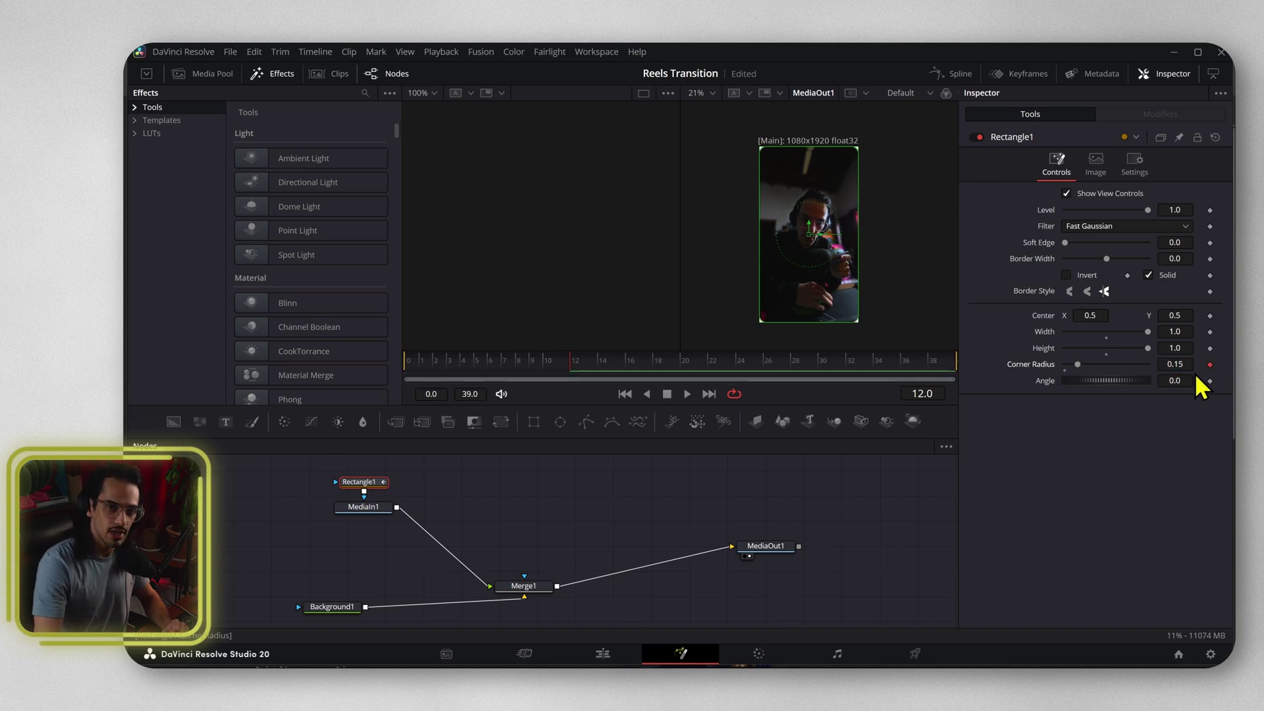
pyautogui.click(409, 363)
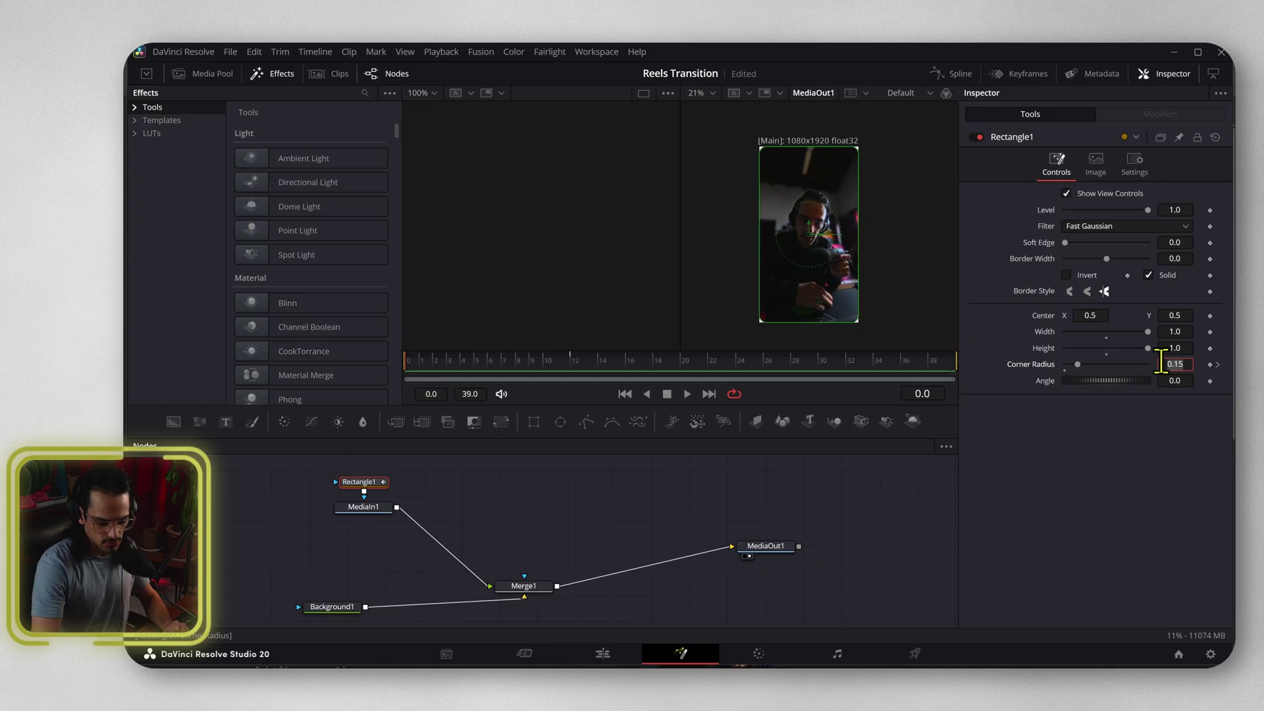
pyautogui.write('0')
pyautogui.press('Tab')
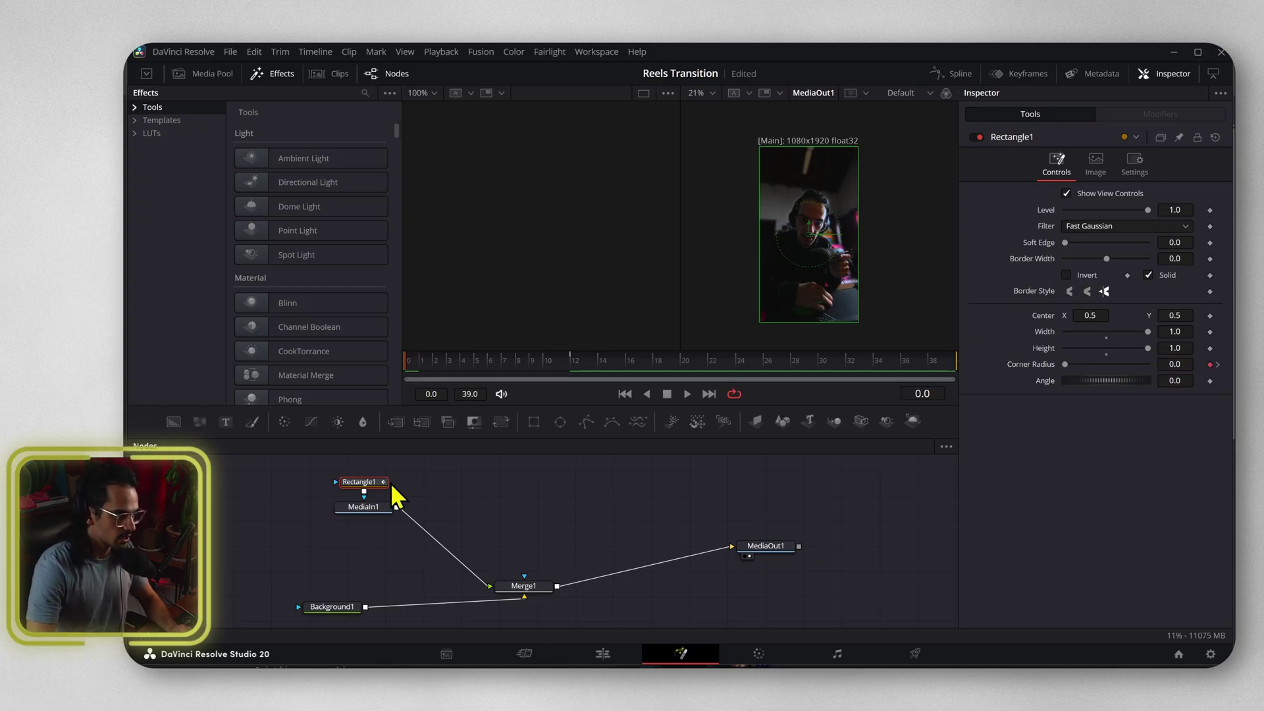
# In the Spline editor, flip the Corner Radius keys so the radius eases back to 0 by frame 39.
pyautogui.click(960, 73)
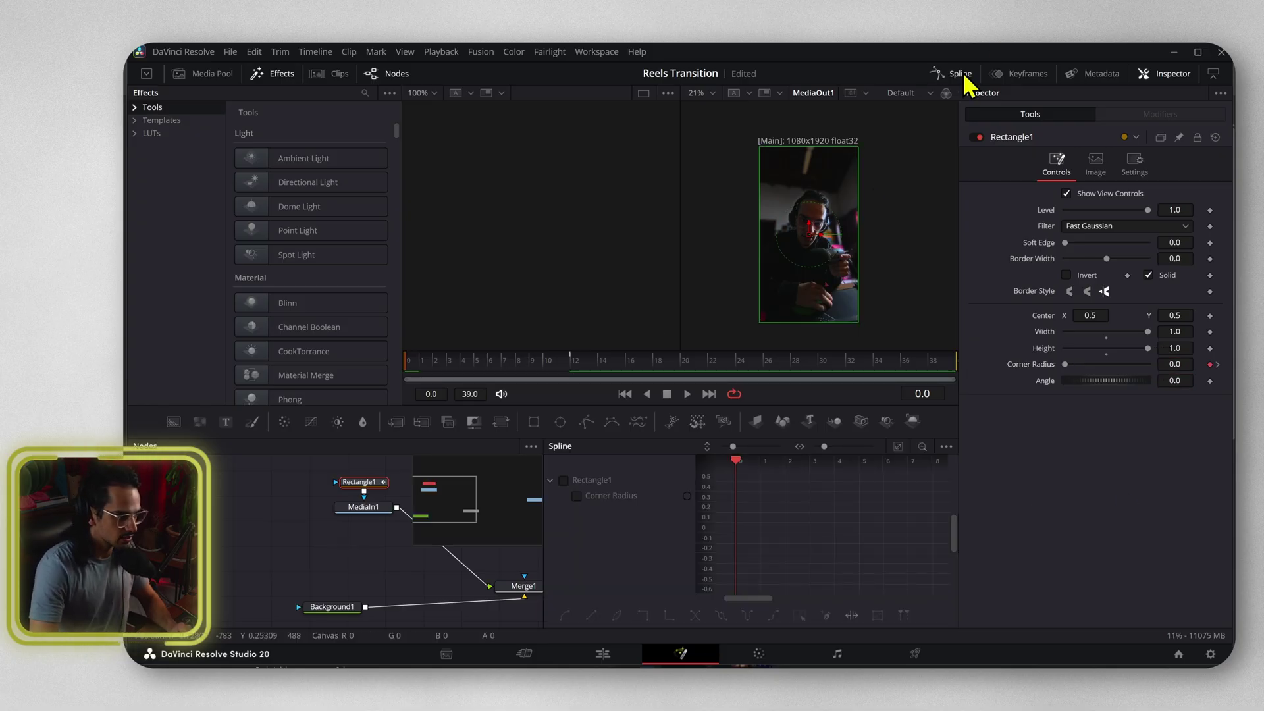
pyautogui.click(566, 495)
pyautogui.moveTo(543, 493); pyautogui.dragTo(326, 494)
pyautogui.click(938, 370)
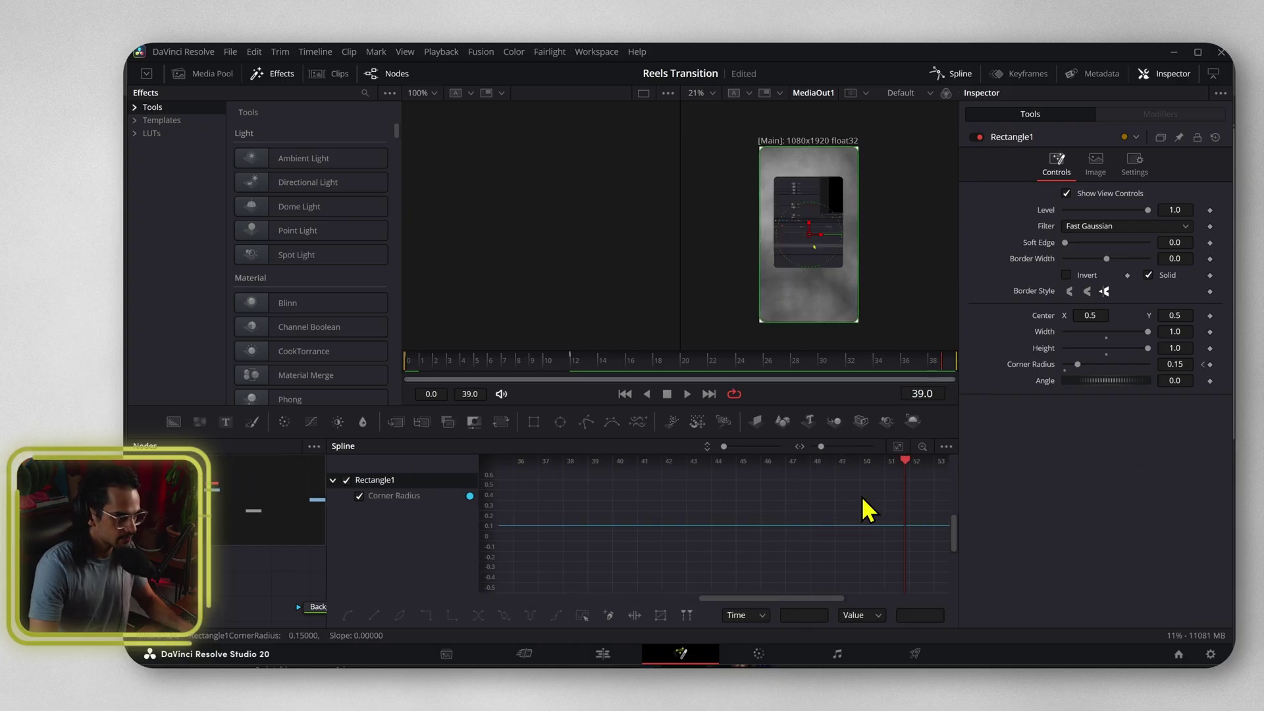
pyautogui.click(897, 447)
pyautogui.moveTo(883, 476); pyautogui.dragTo(764, 512)
pyautogui.scroll(-3, 906, 527)
pyautogui.moveTo(522, 510); pyautogui.dragTo(634, 521)
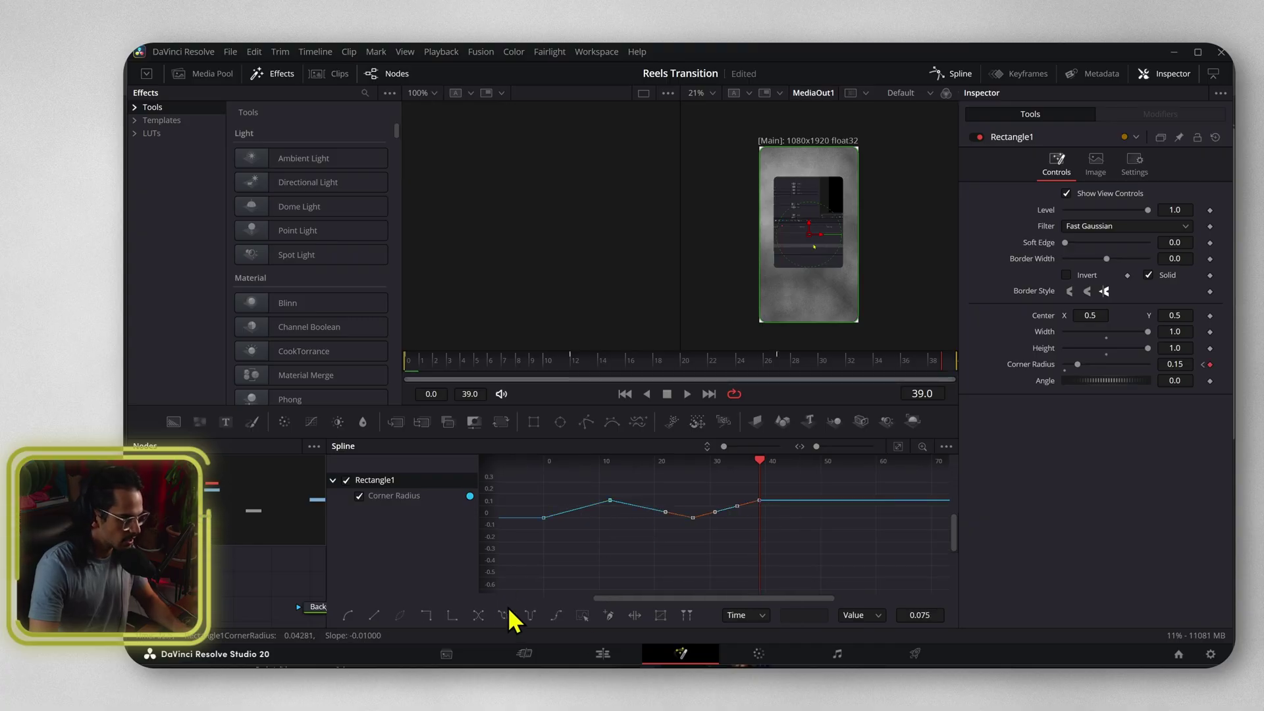
pyautogui.click(480, 615)
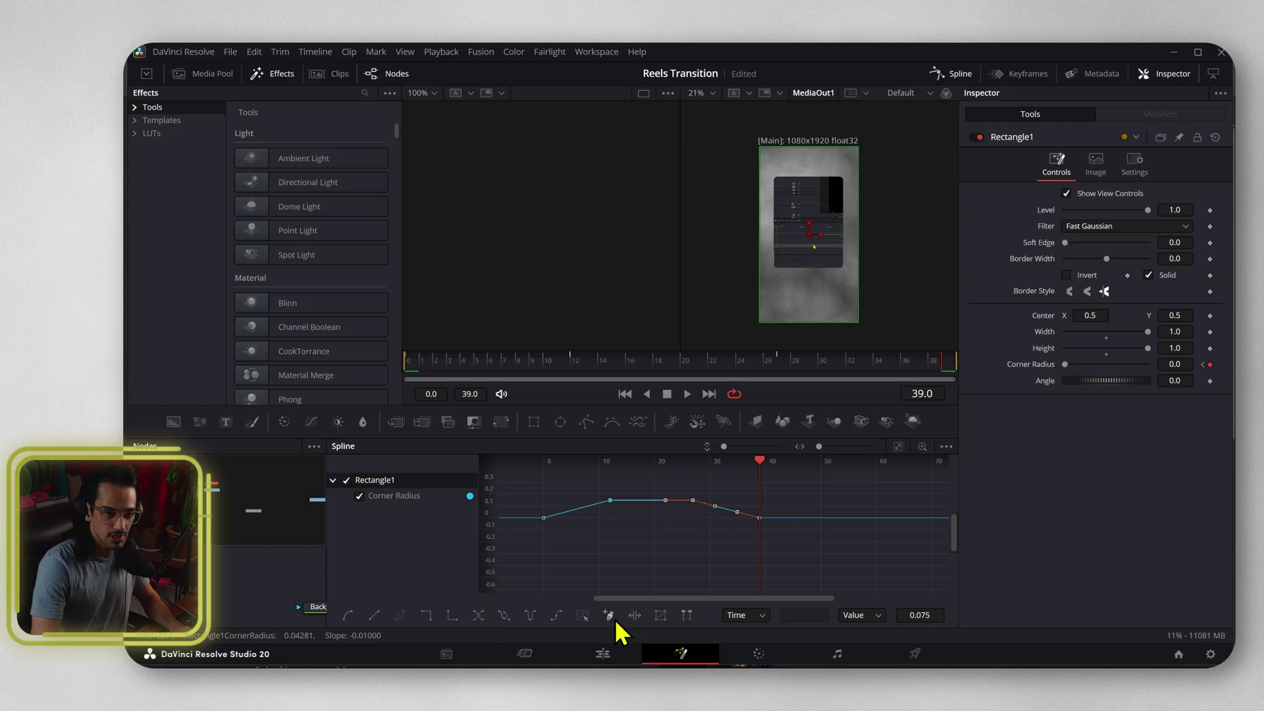
pyautogui.click(951, 75)
# Preview the mask animation and insert a Transform node after MediaIn1.
pyautogui.click(493, 513)
pyautogui.press('space')
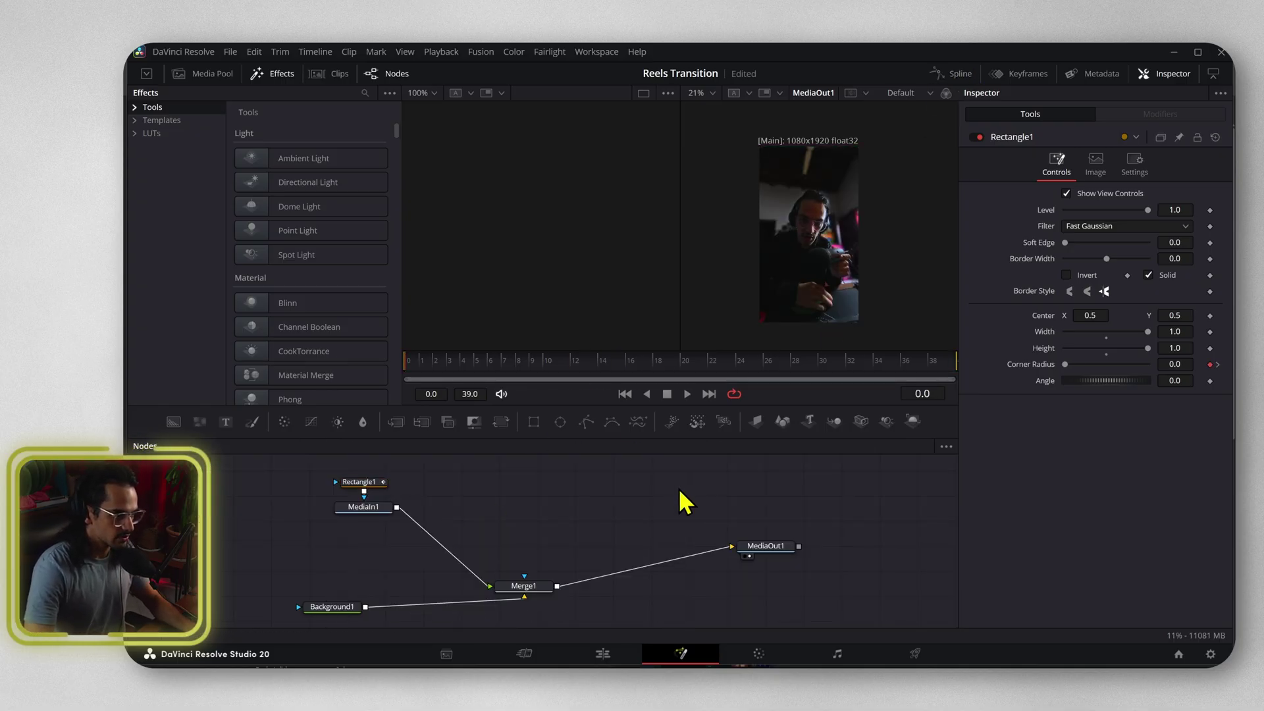
pyautogui.press('space')
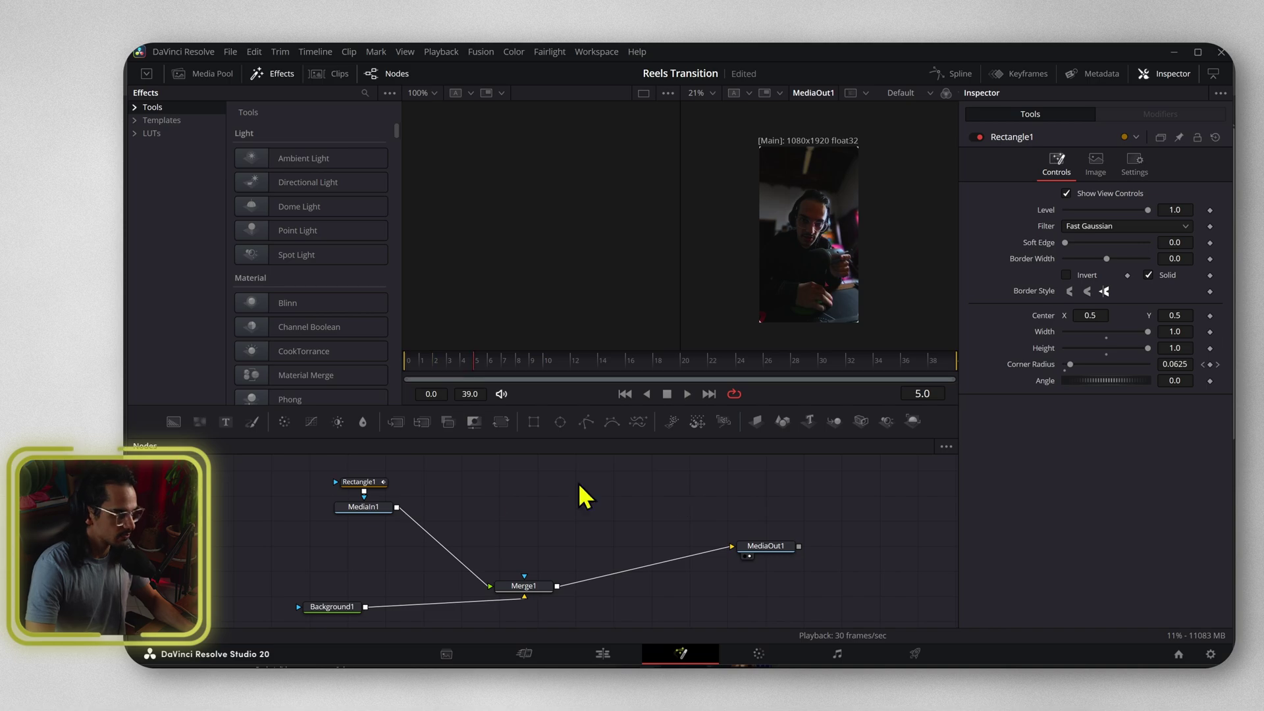
pyautogui.click(372, 509)
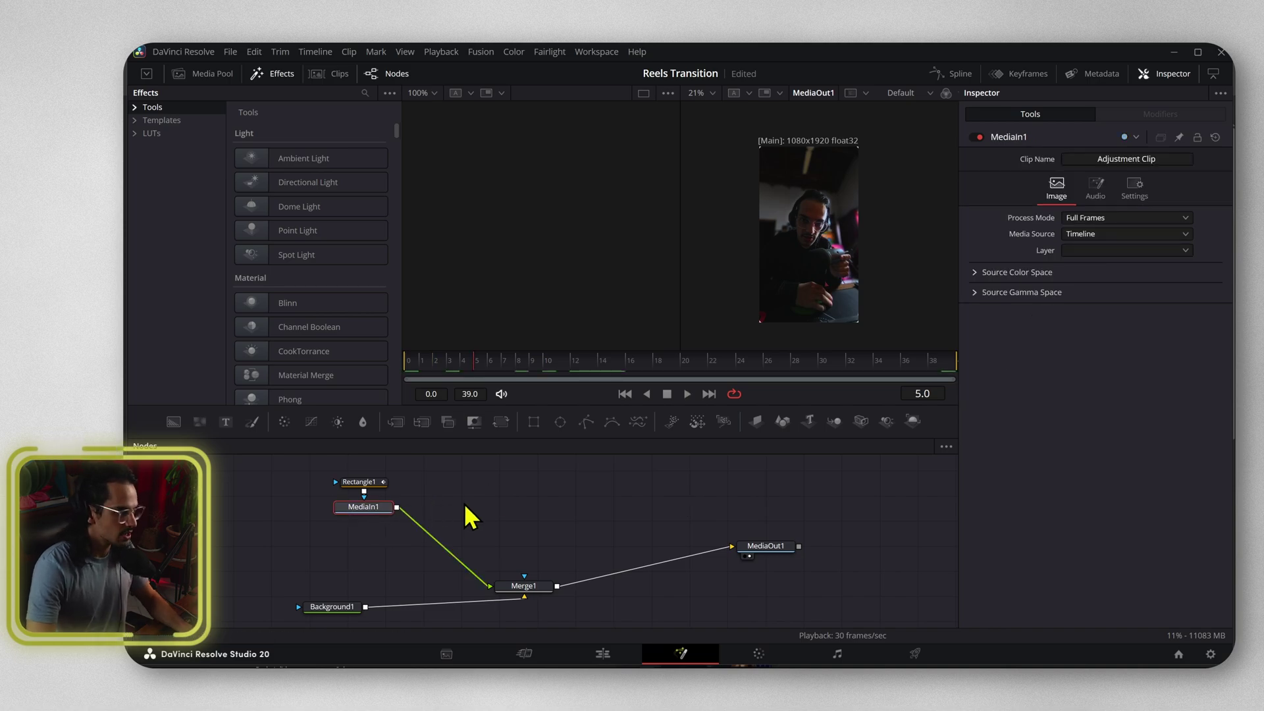
pyautogui.hotkey('shift', 'space')
pyautogui.write('transform')
pyautogui.press('Return')
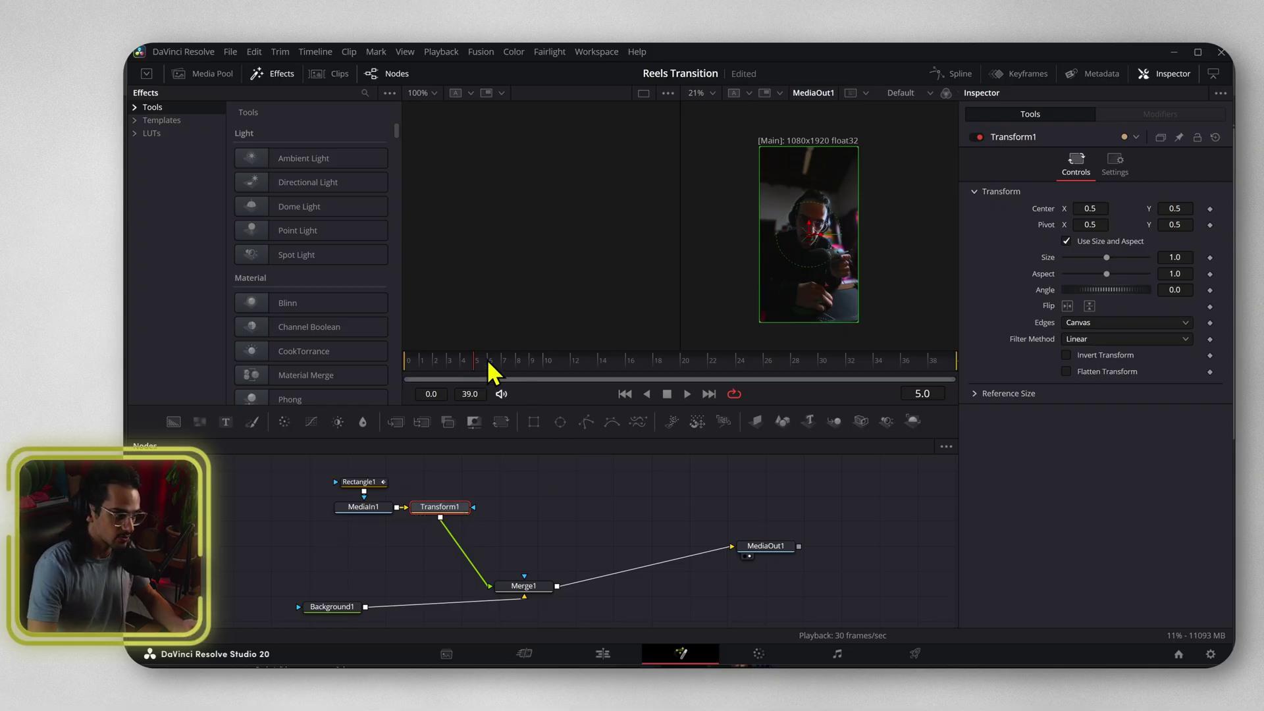
# Keyframe Transform1's Size at 0.9 on frame 12 and 1 on frame 0, then play back.
pyautogui.moveTo(468, 358); pyautogui.dragTo(527, 357)
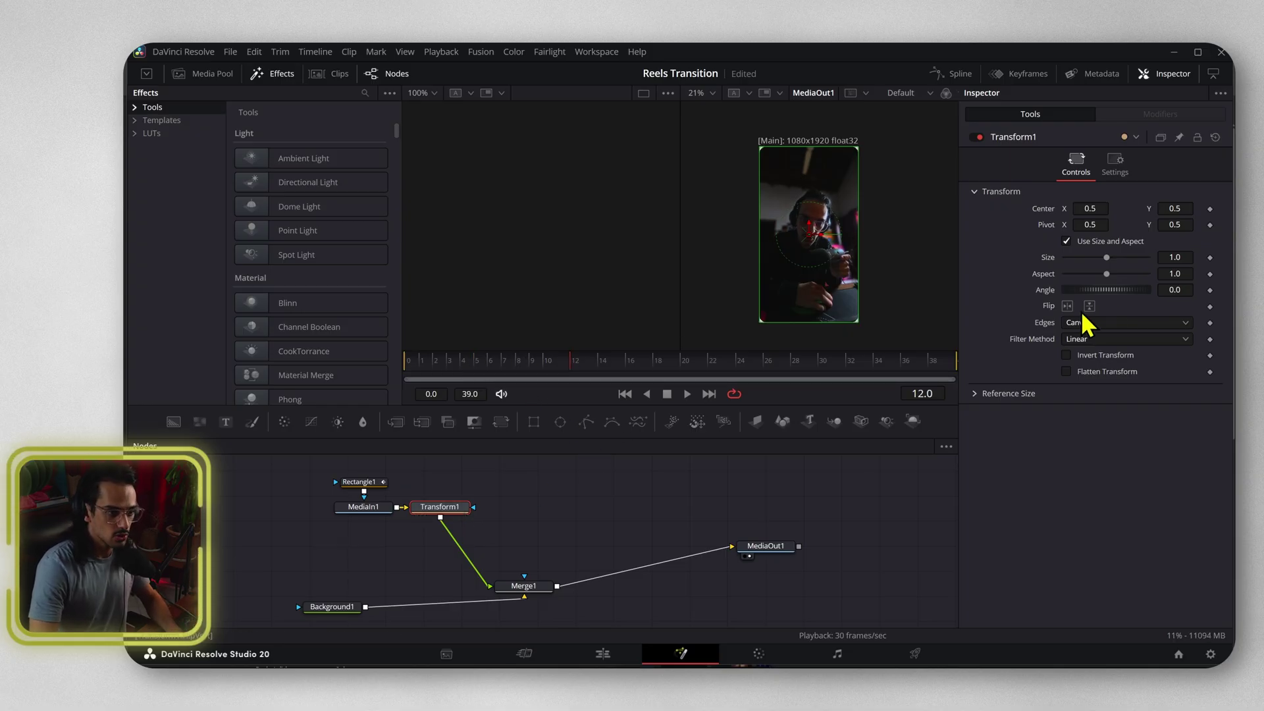
pyautogui.moveTo(1175, 257); pyautogui.dragTo(1163, 256)
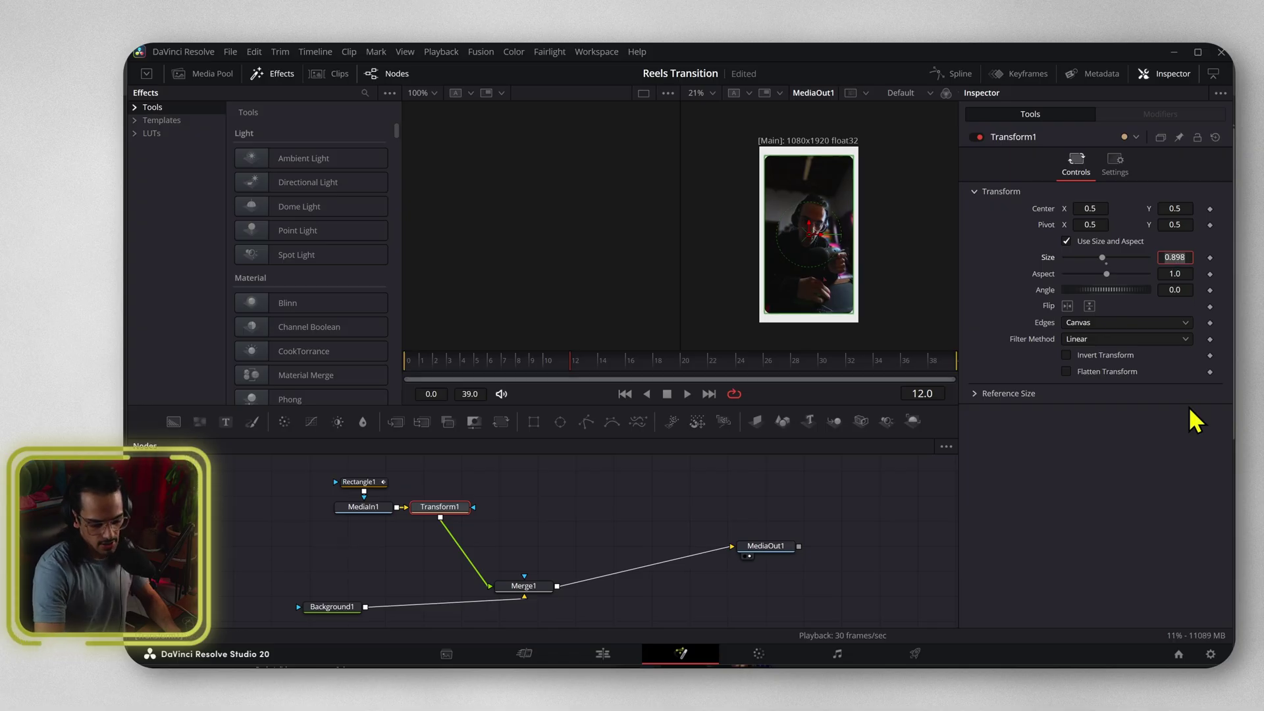
pyautogui.press('Return')
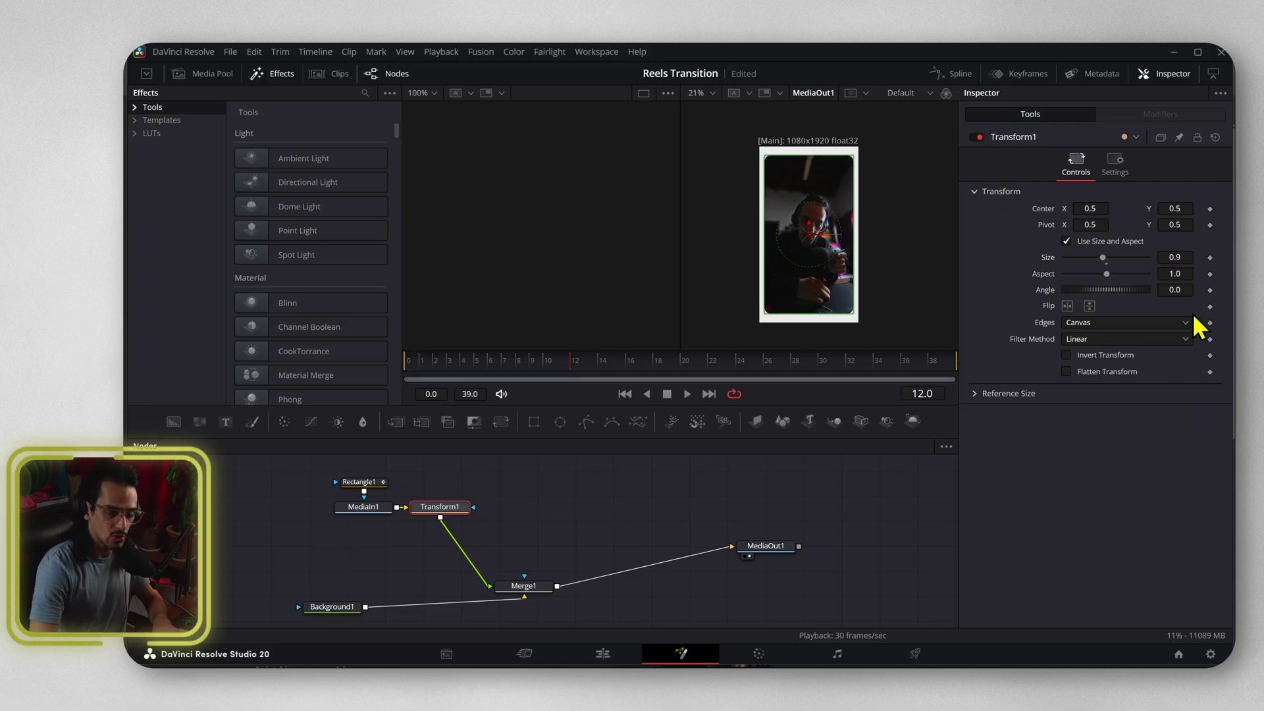
pyautogui.click(1210, 257)
pyautogui.click(441, 364)
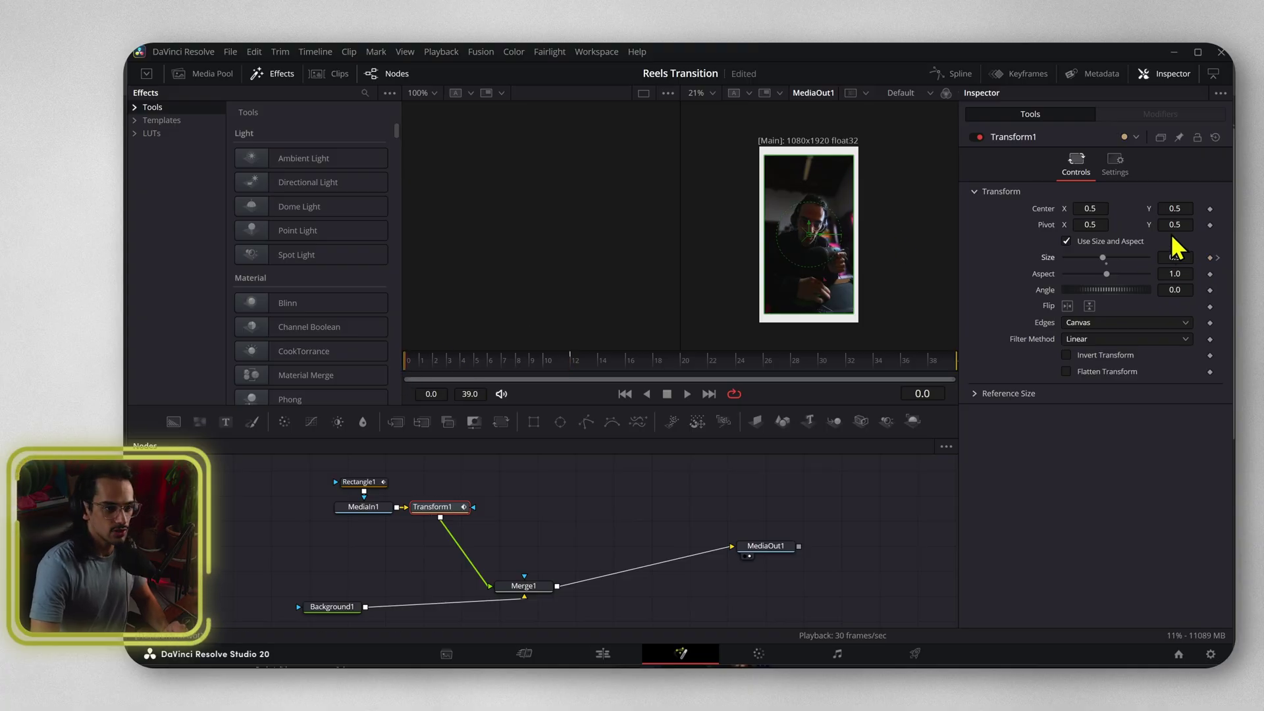
pyautogui.click(1179, 257)
pyautogui.press('Return')
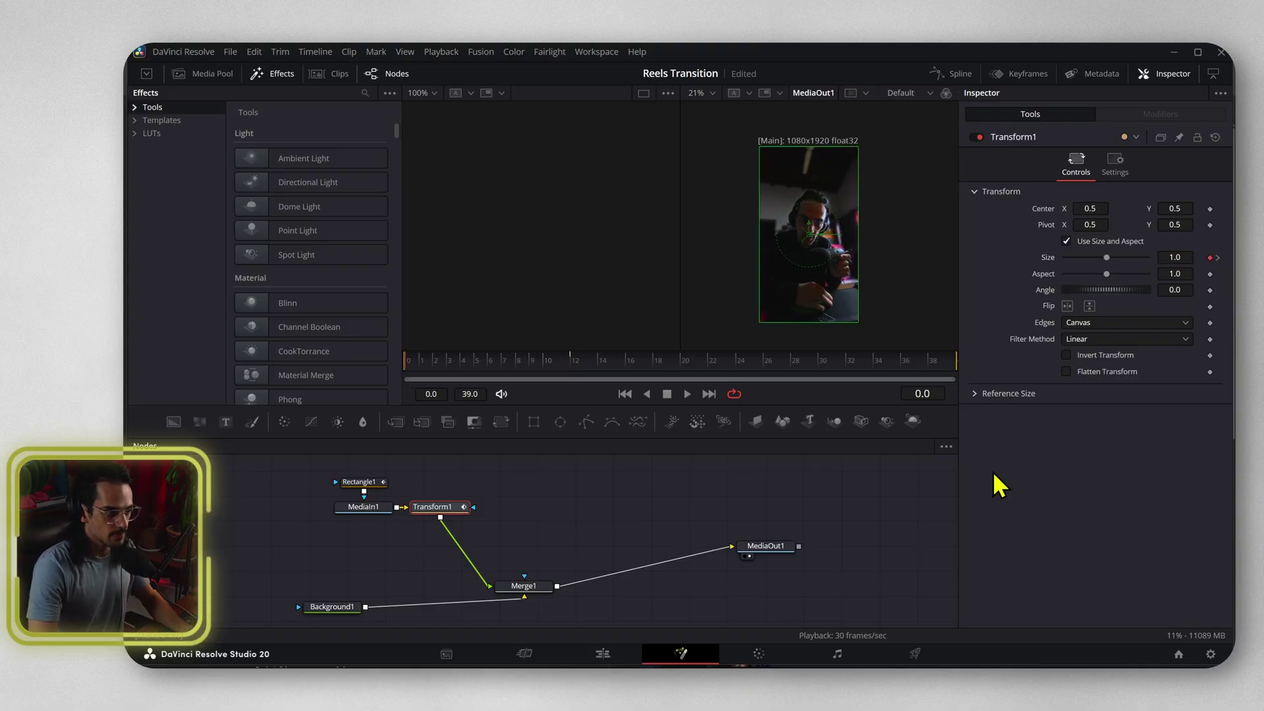
pyautogui.press('space')
pyautogui.click(570, 363)
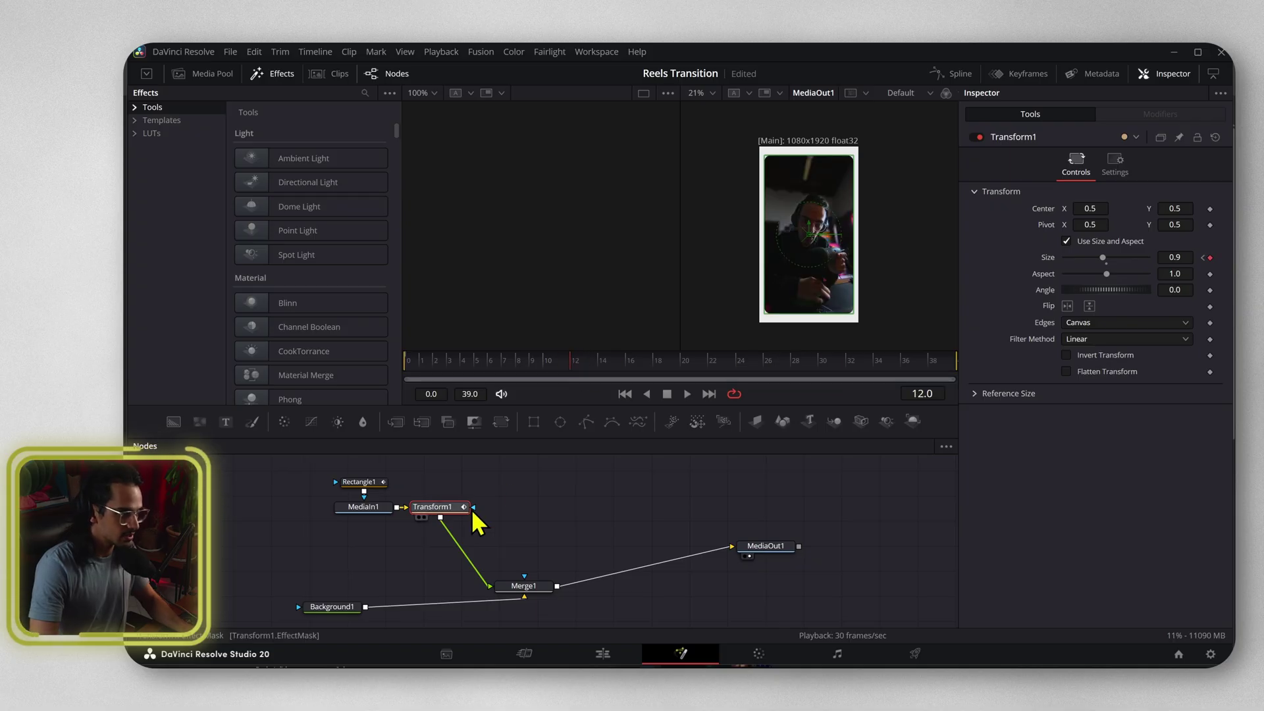
# In the Spline editor, reverse the later Size keyframes so the clip returns to 1.0 by frame 39.
pyautogui.click(958, 76)
pyautogui.scroll(-2, 644, 522)
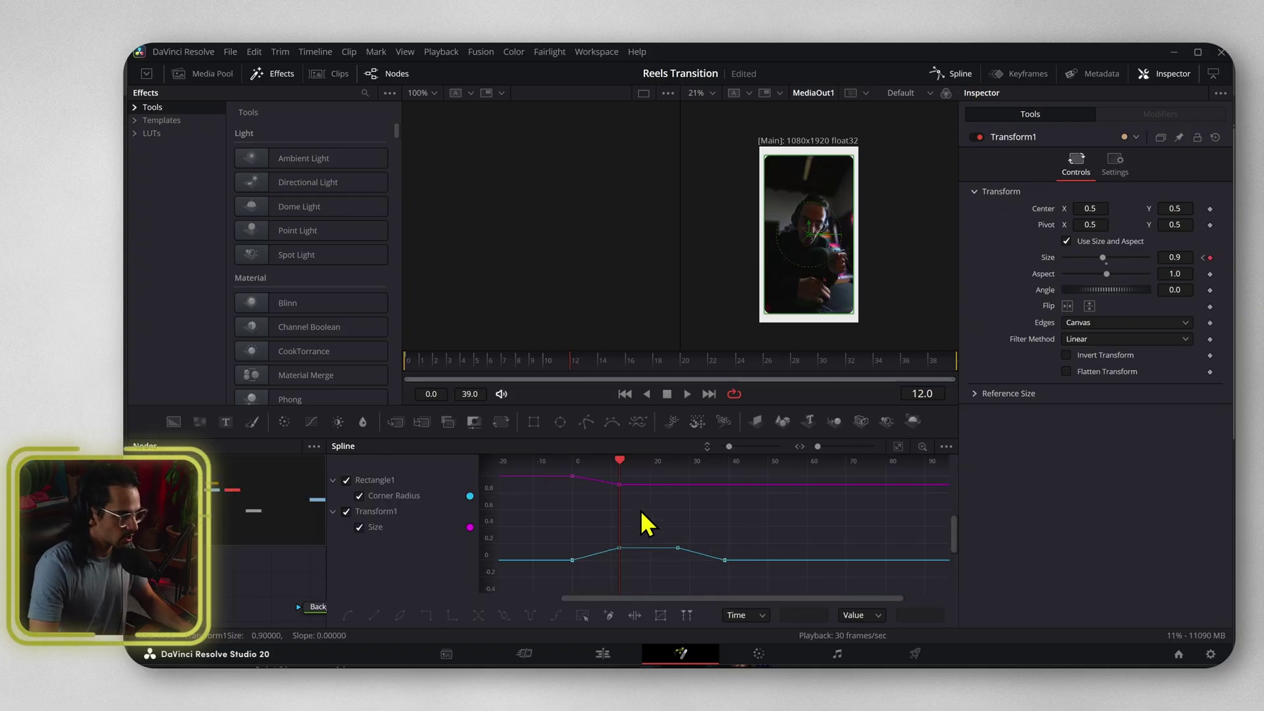
pyautogui.moveTo(635, 498); pyautogui.dragTo(767, 511)
pyautogui.moveTo(762, 360); pyautogui.dragTo(913, 360)
pyautogui.moveTo(745, 494); pyautogui.dragTo(656, 550)
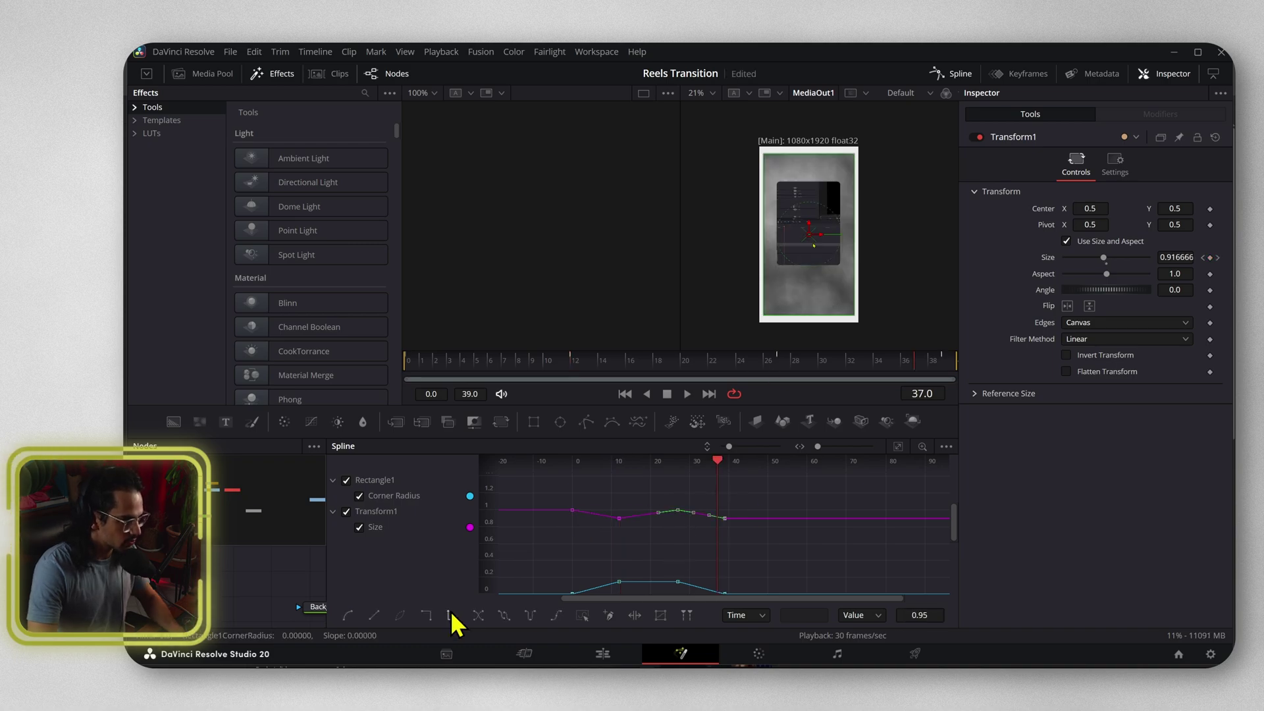
pyautogui.click(478, 616)
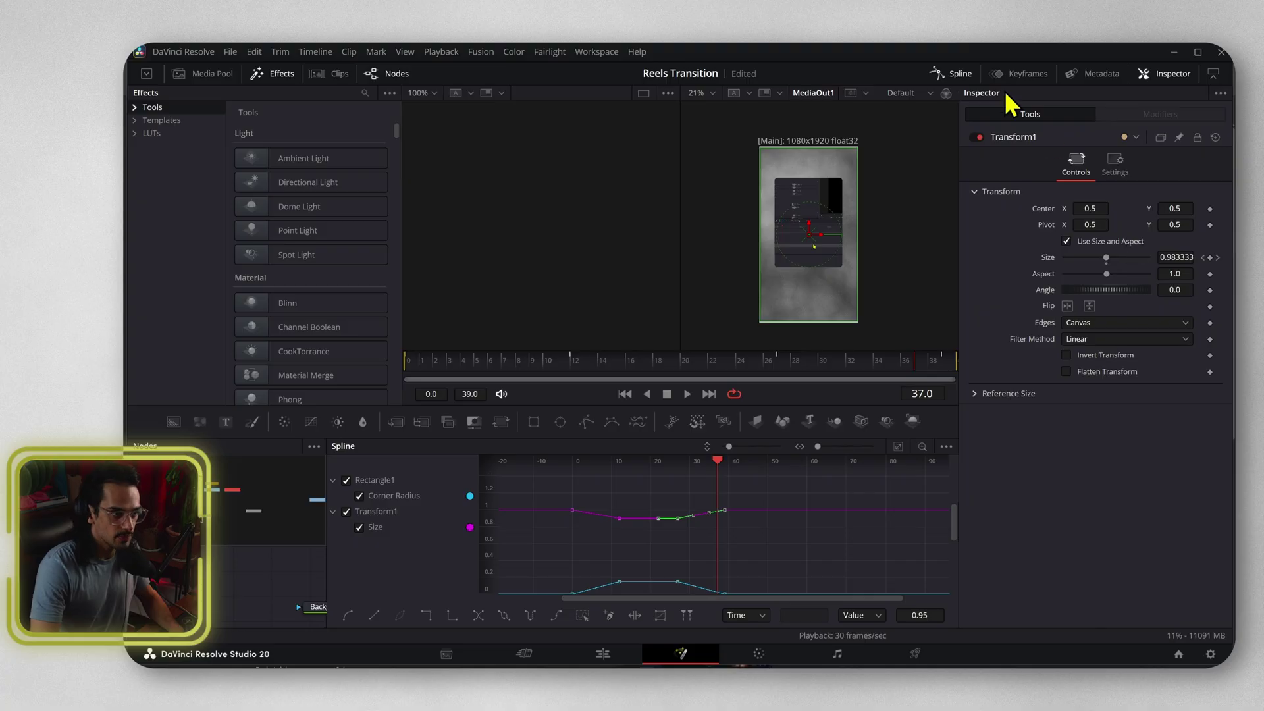
pyautogui.click(955, 75)
pyautogui.moveTo(792, 381); pyautogui.dragTo(422, 379)
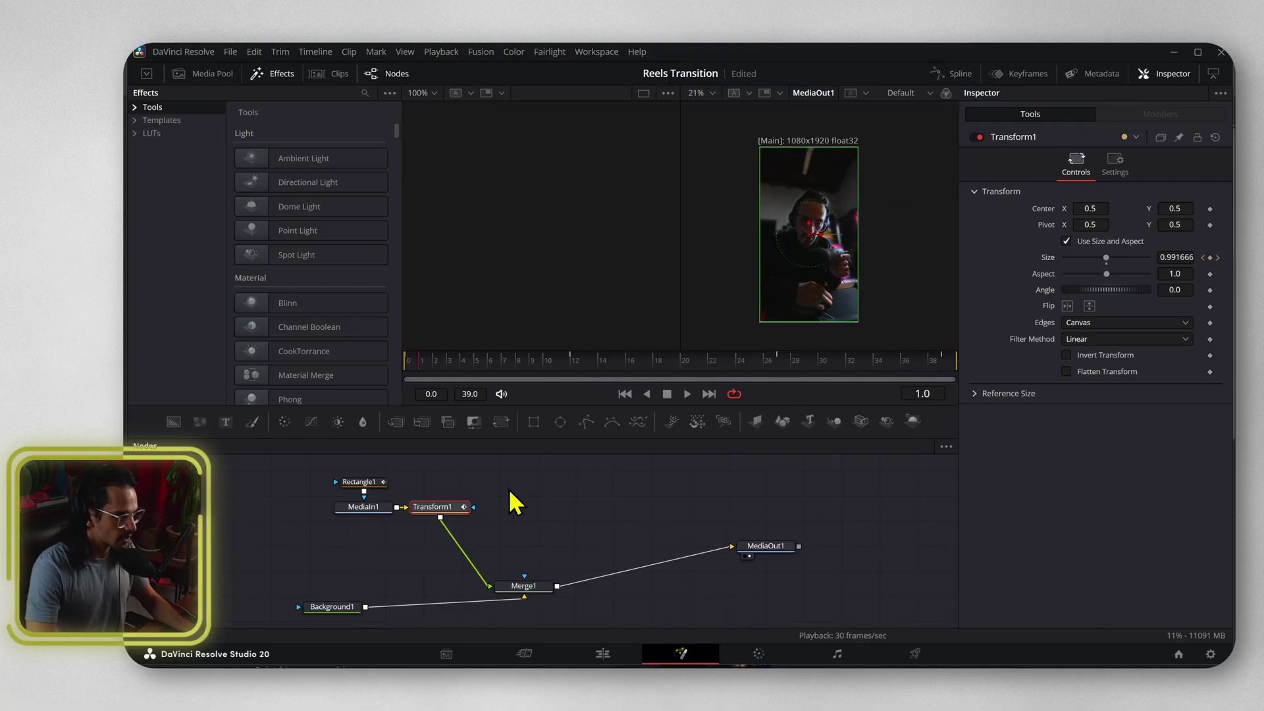
# Insert a Transform2 node after Transform1 and check Transform1's animation at frames 12 and 27.
pyautogui.hotkey('shift', 'space')
pyautogui.write('tr')
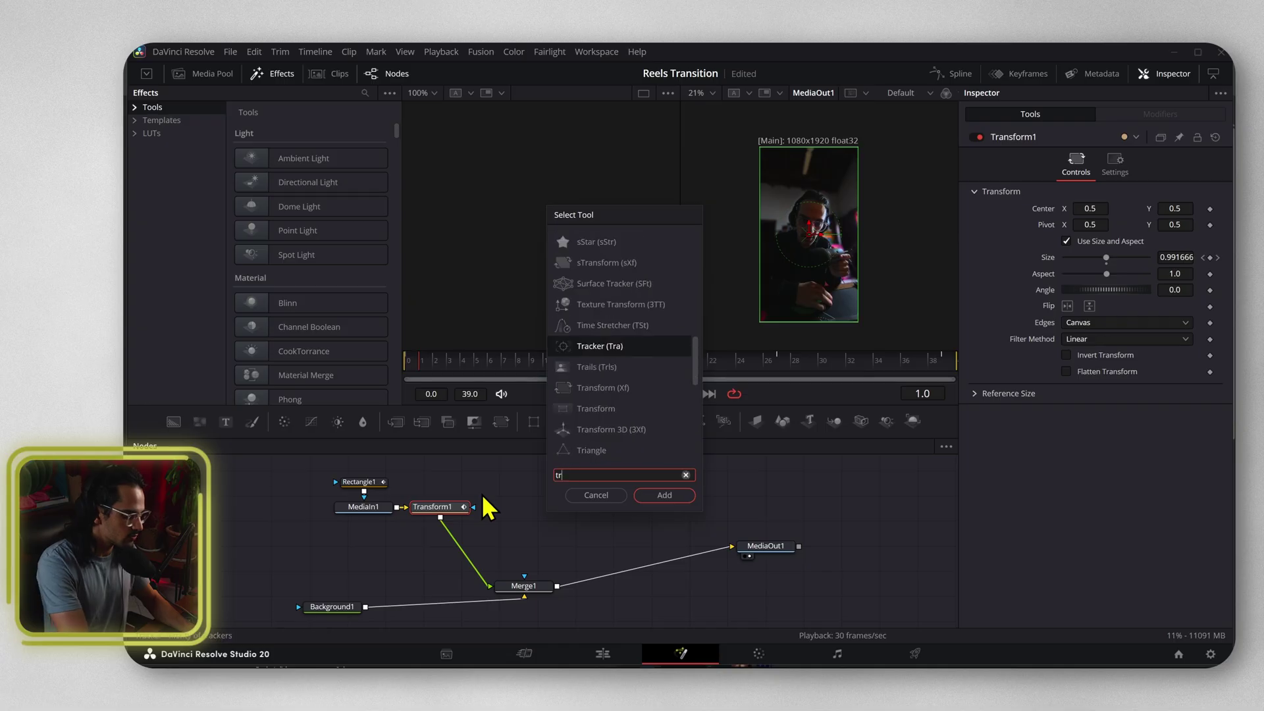
pyautogui.write('ans')
pyautogui.press('Return')
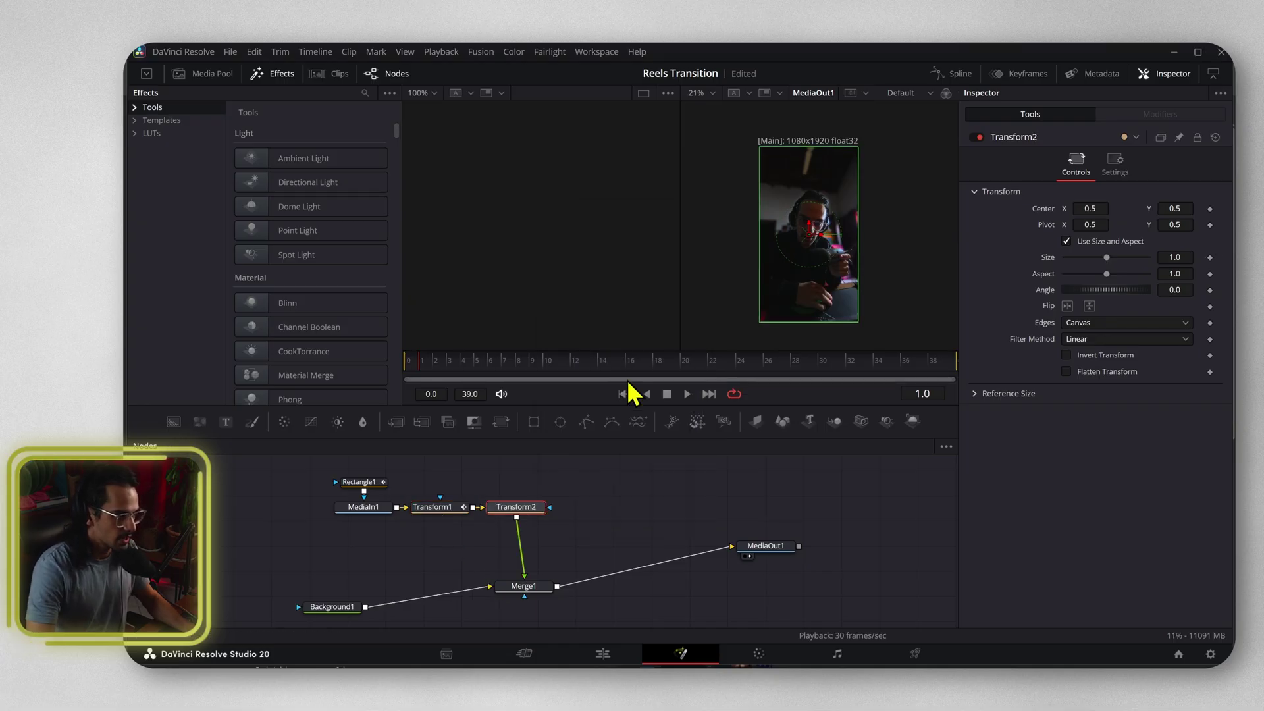
pyautogui.click(433, 507)
pyautogui.click(571, 360)
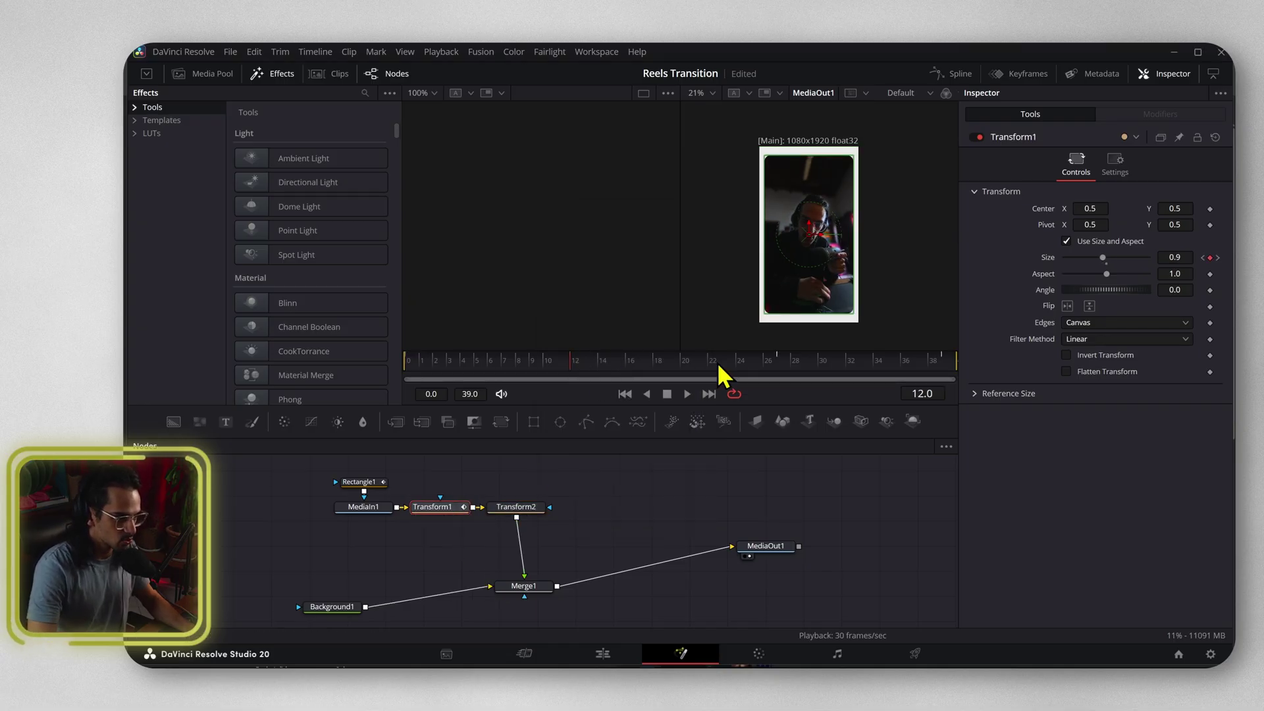
pyautogui.click(778, 362)
pyautogui.click(515, 507)
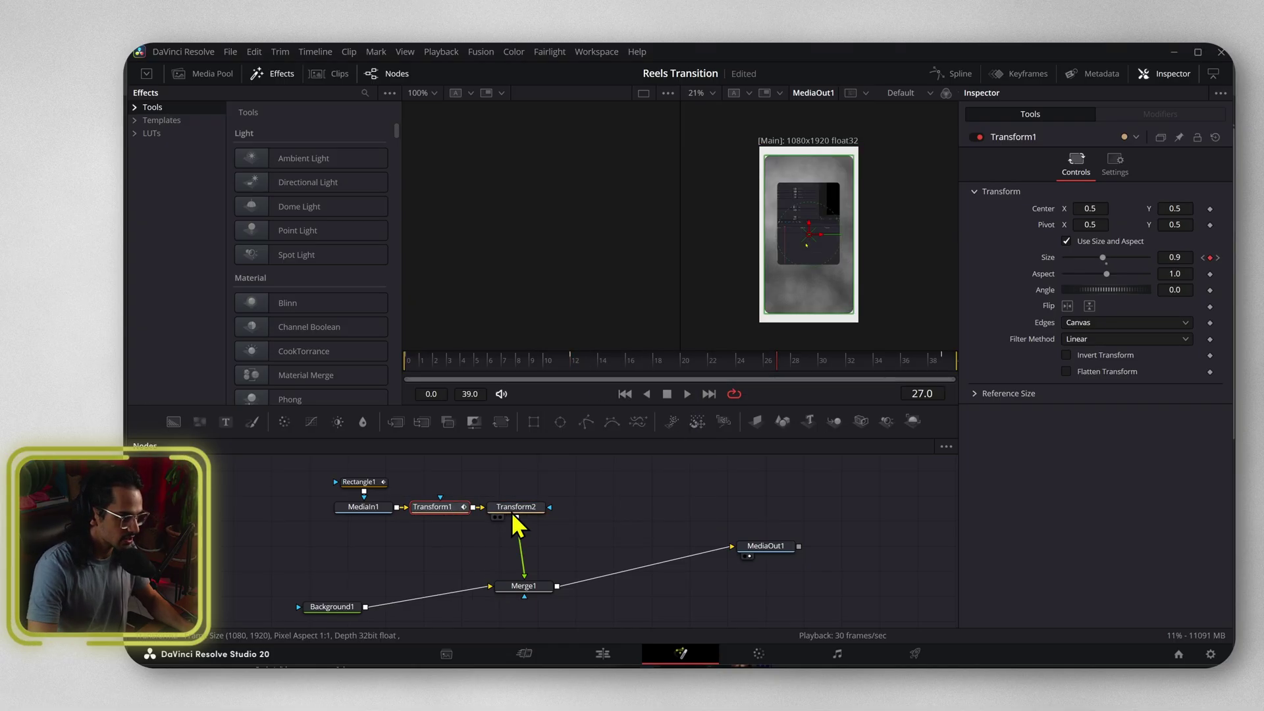
pyautogui.click(574, 373)
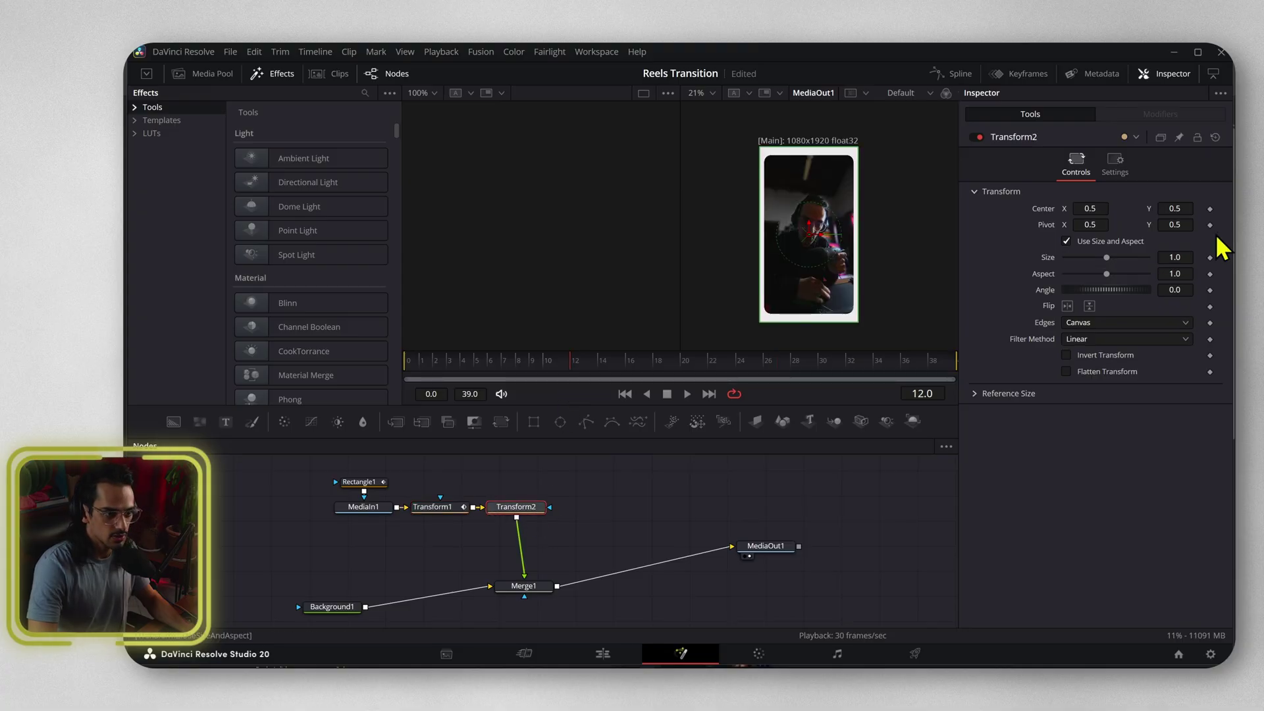
# Keyframe Transform2's Center at frame 12, set Center X -0.5 at frame 27, and use Wrap edges.
pyautogui.click(1210, 209)
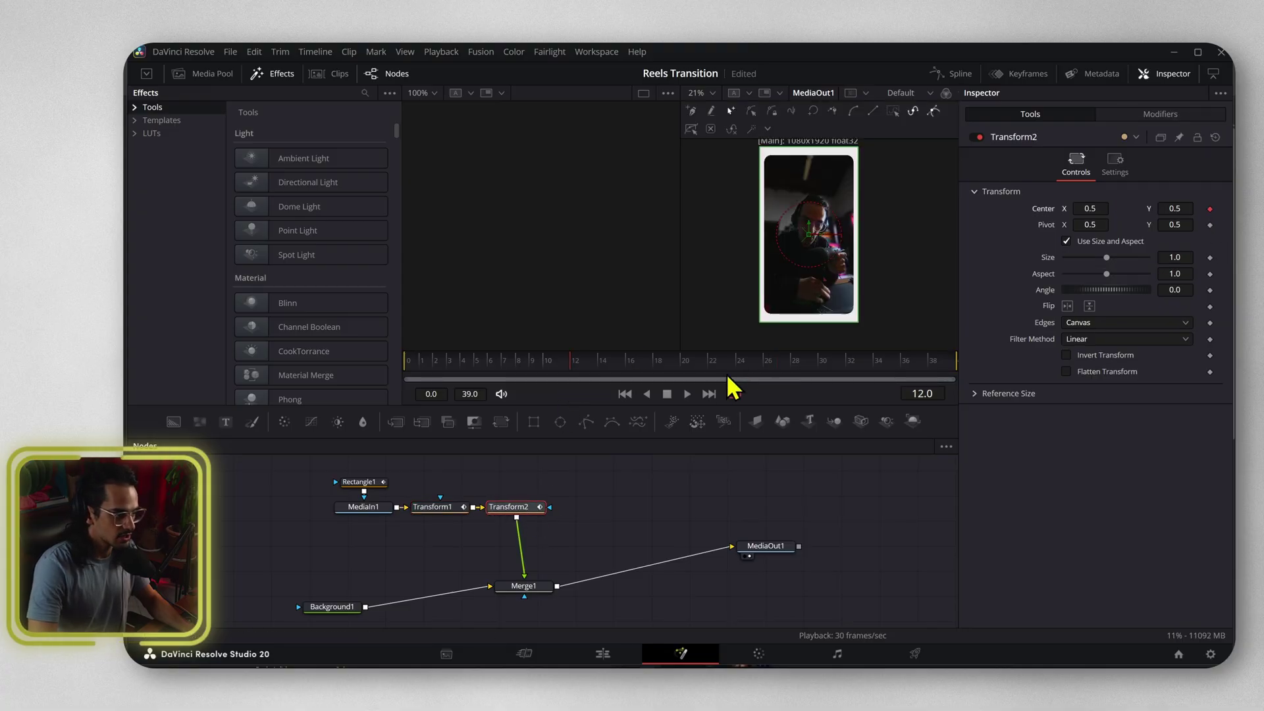
pyautogui.click(778, 363)
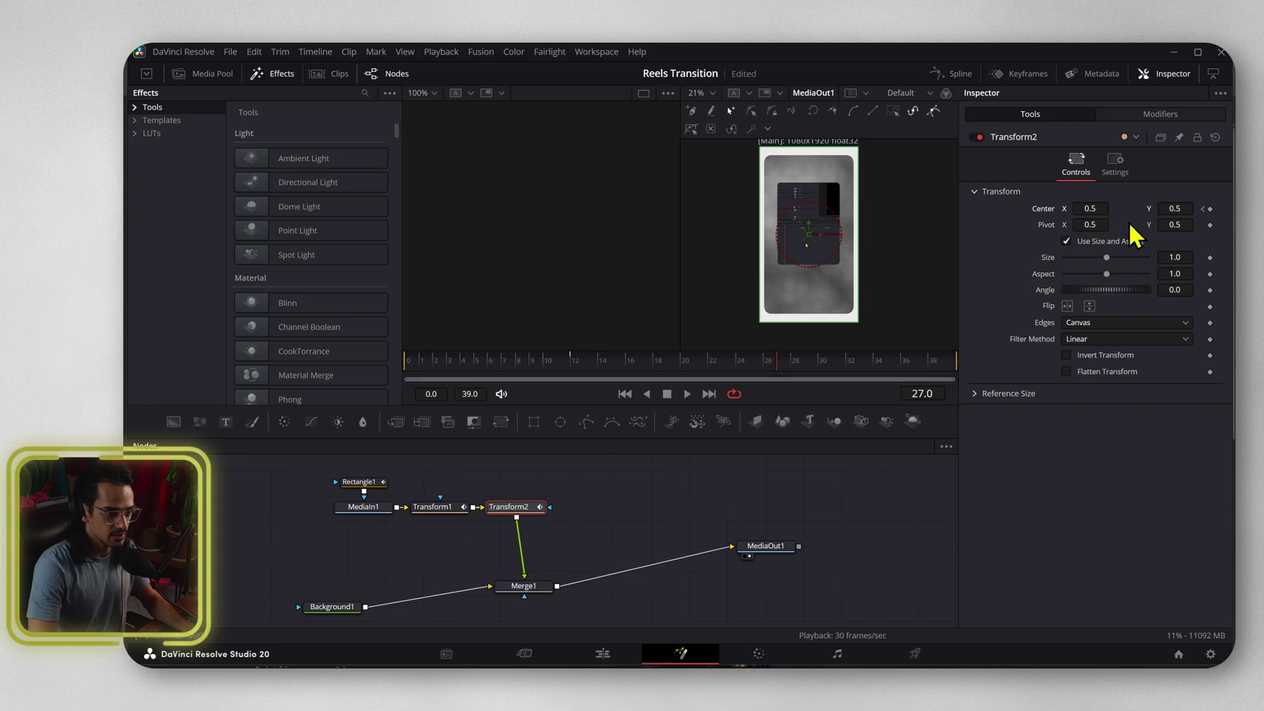
pyautogui.moveTo(1091, 209)
pyautogui.mouseDown()
pyautogui.moveTo(1080, 208)
pyautogui.moveTo(1097, 211)
pyautogui.mouseUp()
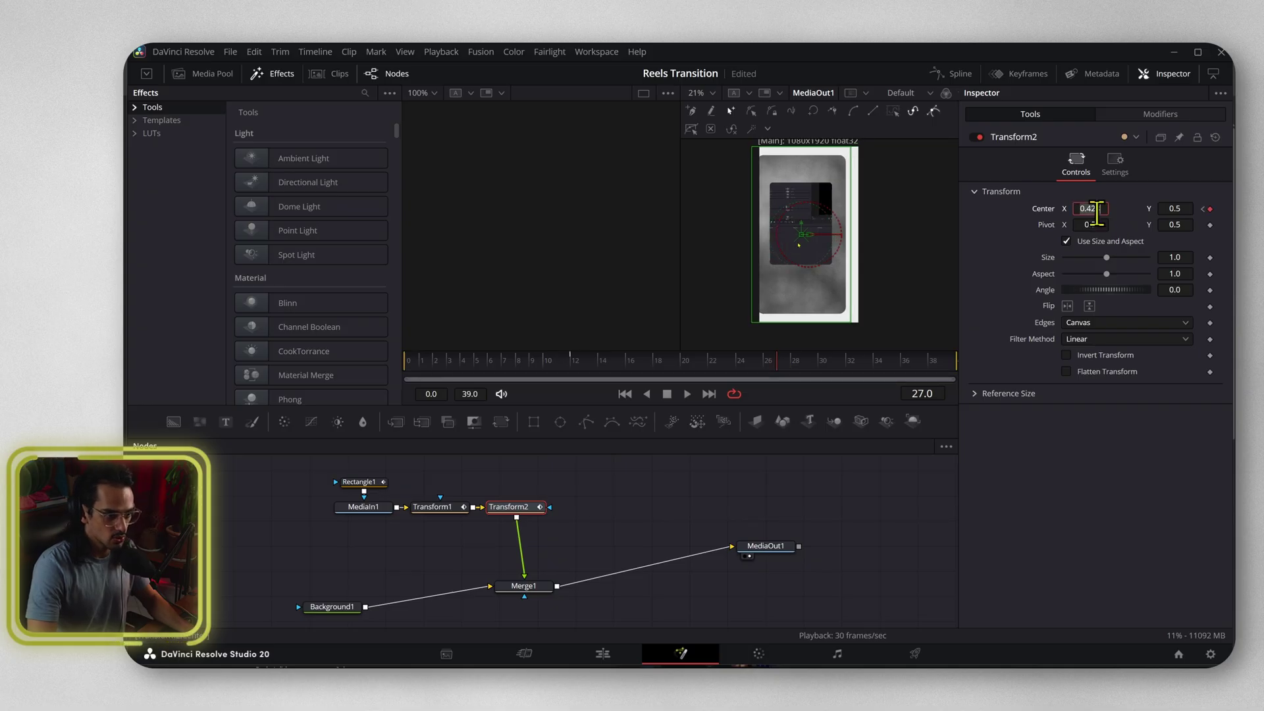
pyautogui.click(1091, 208)
pyautogui.write('-0.5')
pyautogui.press('Return')
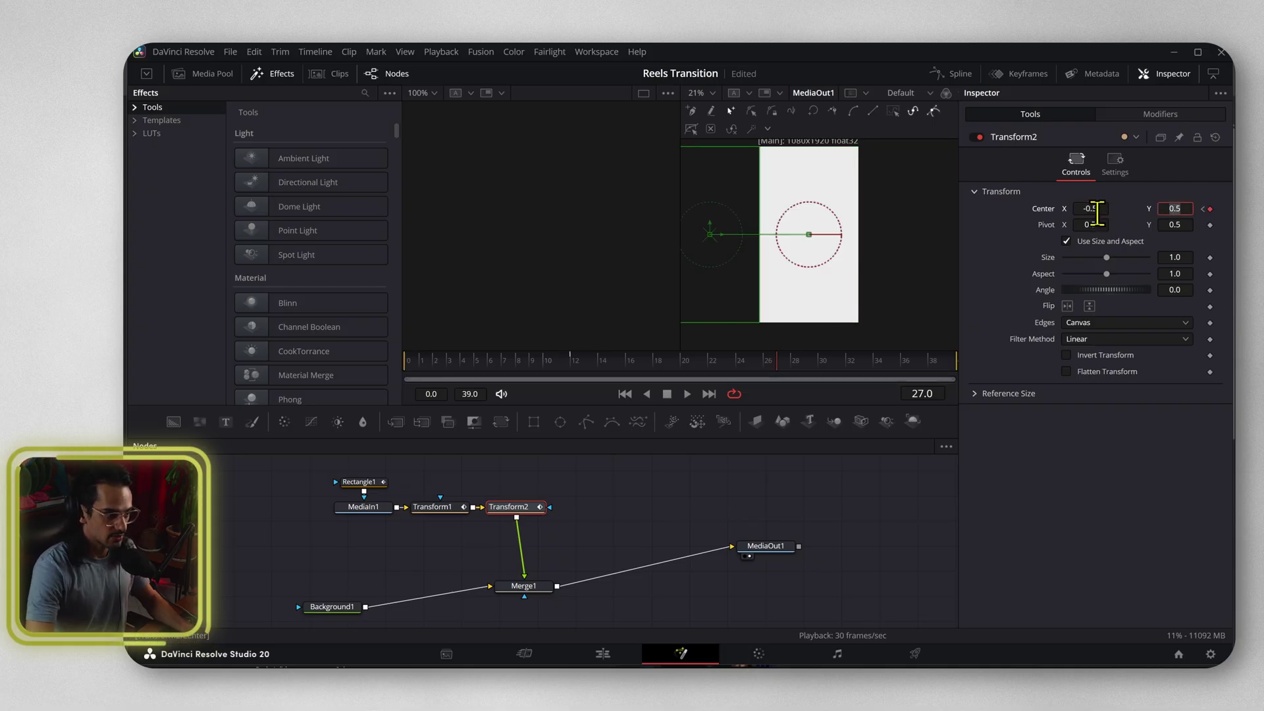
pyautogui.click(1113, 323)
pyautogui.click(1114, 356)
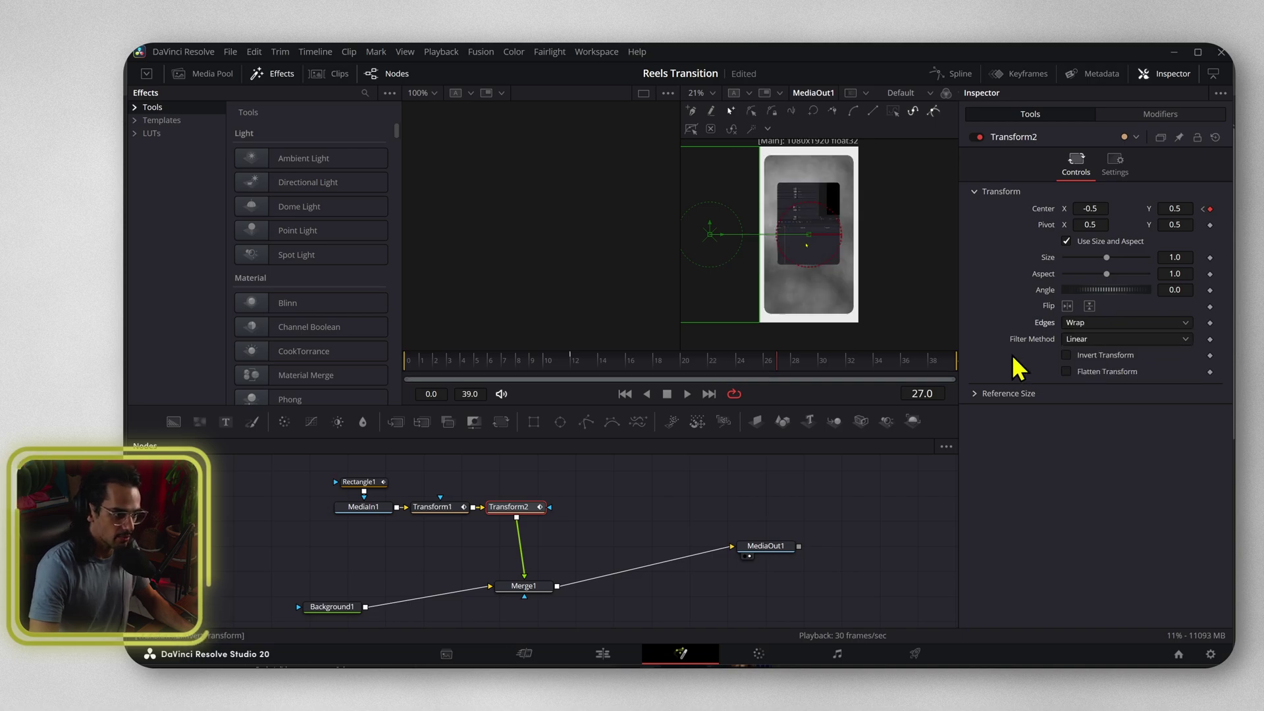
pyautogui.click(570, 361)
pyautogui.moveTo(582, 361); pyautogui.dragTo(959, 377)
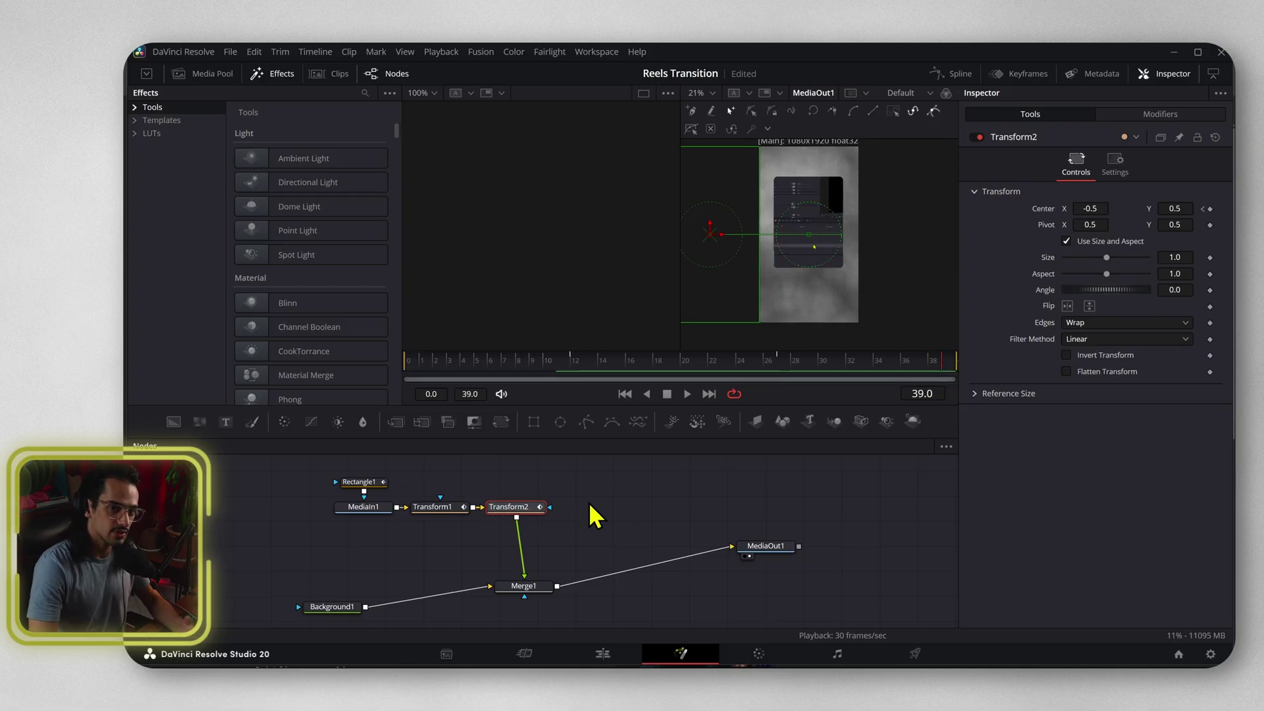
# Turn on Motion Blur with Shutter Angle 280 for Transform2 and Transform1, then review Rectangle1's settings.
pyautogui.click(1116, 165)
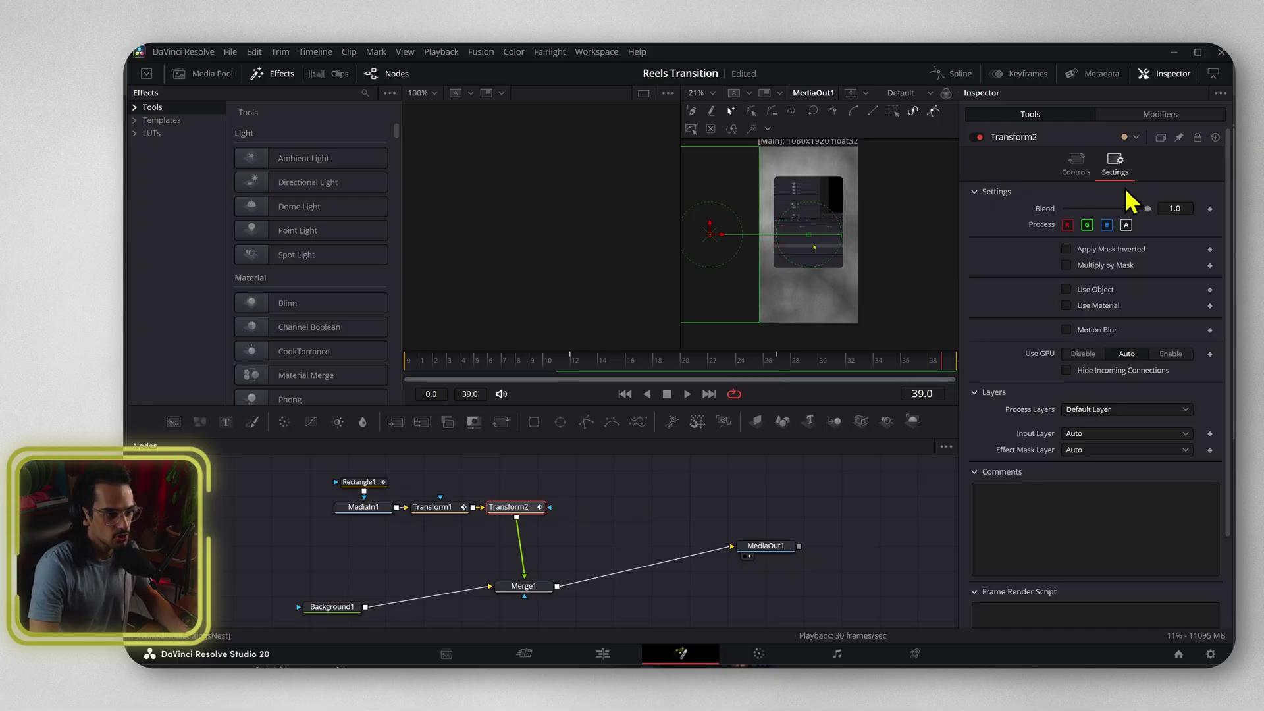
pyautogui.click(1067, 330)
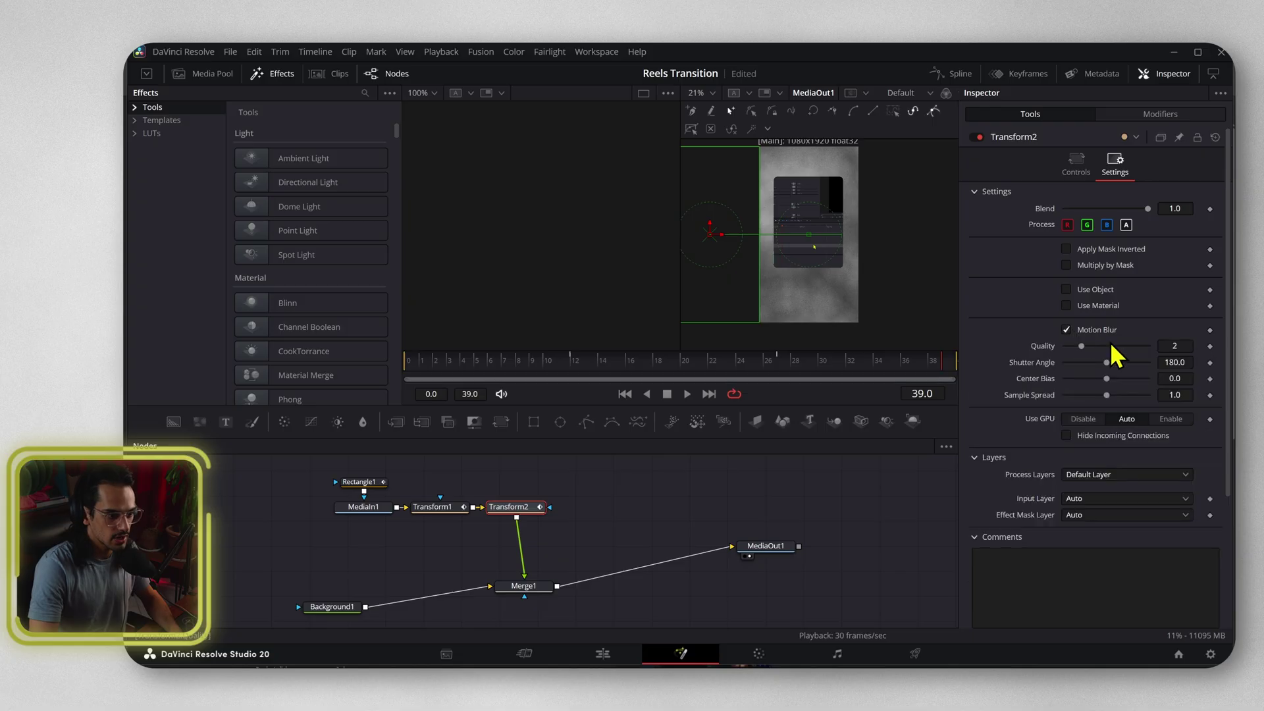
pyautogui.moveTo(1109, 354); pyautogui.dragTo(1130, 372)
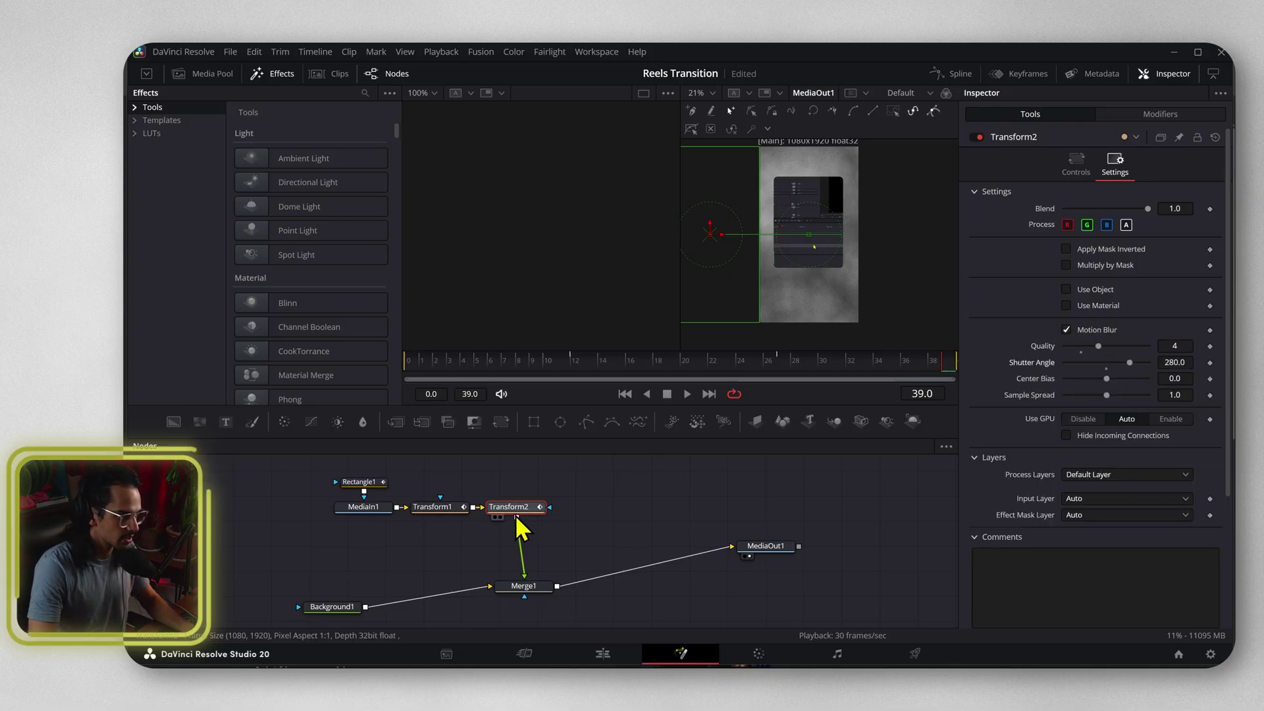
pyautogui.click(459, 509)
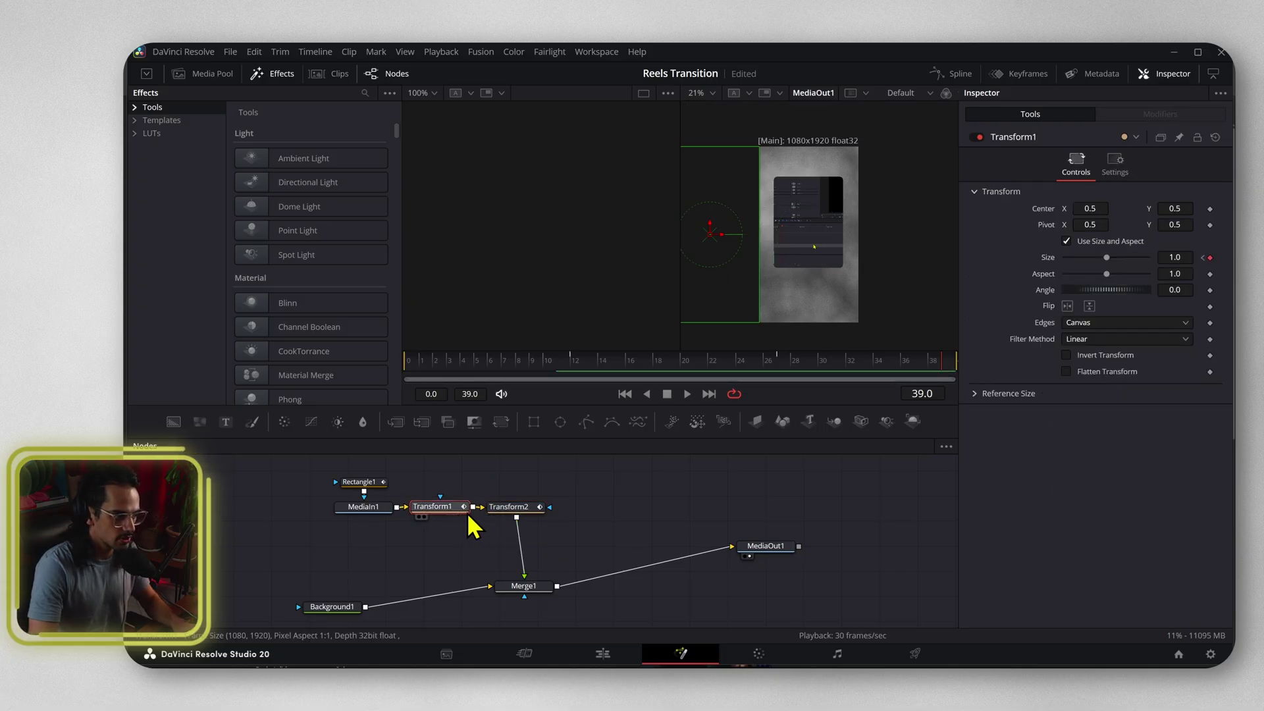
pyautogui.click(1115, 163)
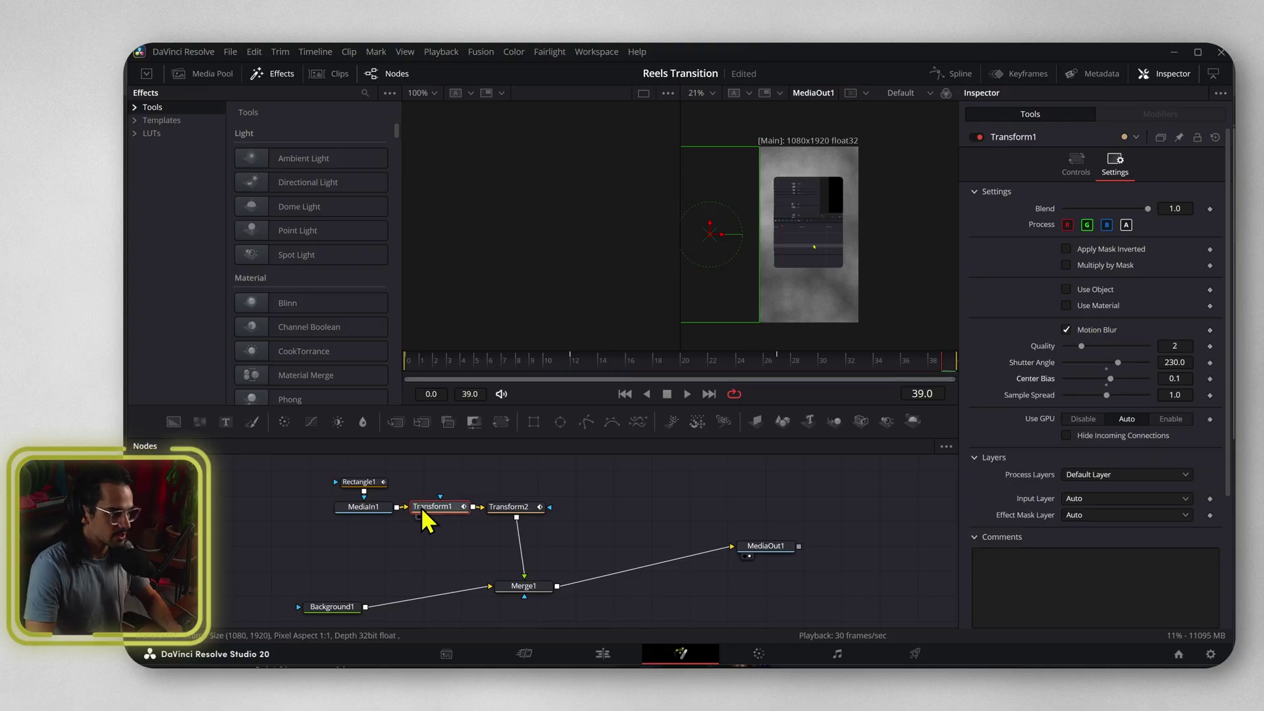
pyautogui.click(363, 483)
pyautogui.click(1135, 163)
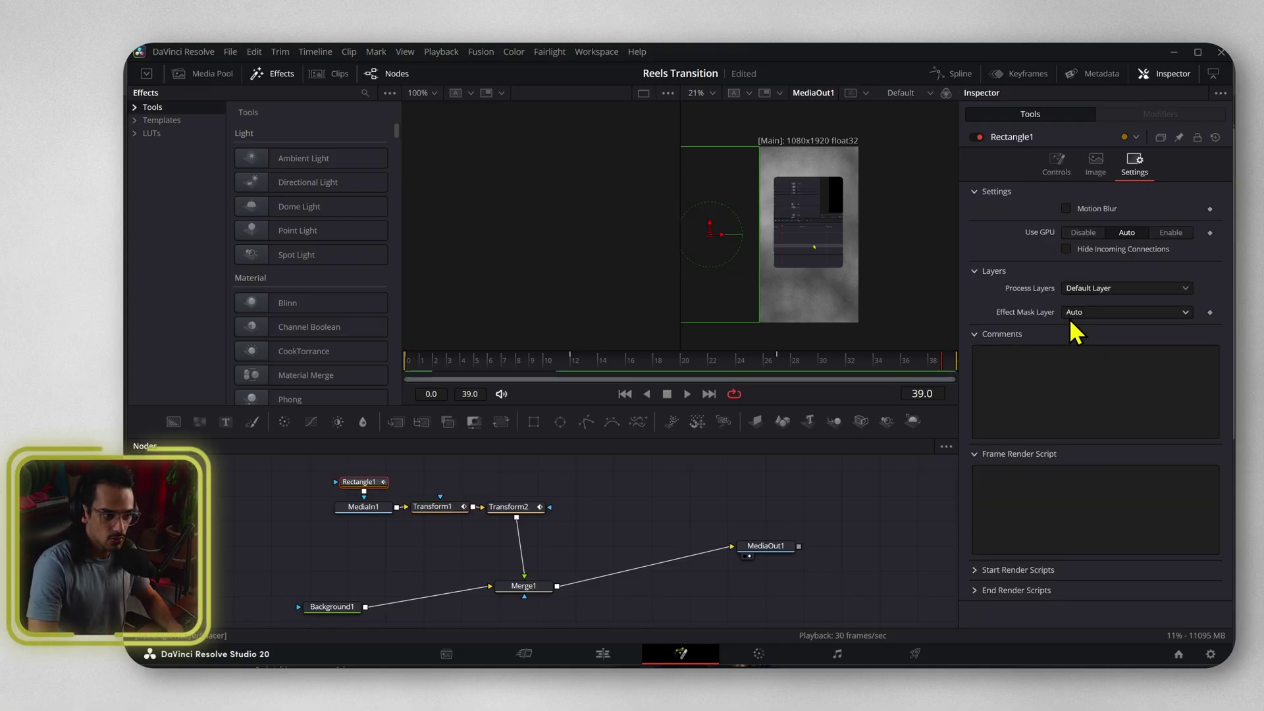
pyautogui.click(1059, 166)
# Smooth all Corner Radius, Size and Center keyframes with Ease In 76 and Ease Out 65.7, then preview.
pyautogui.moveTo(599, 472); pyautogui.dragTo(333, 526)
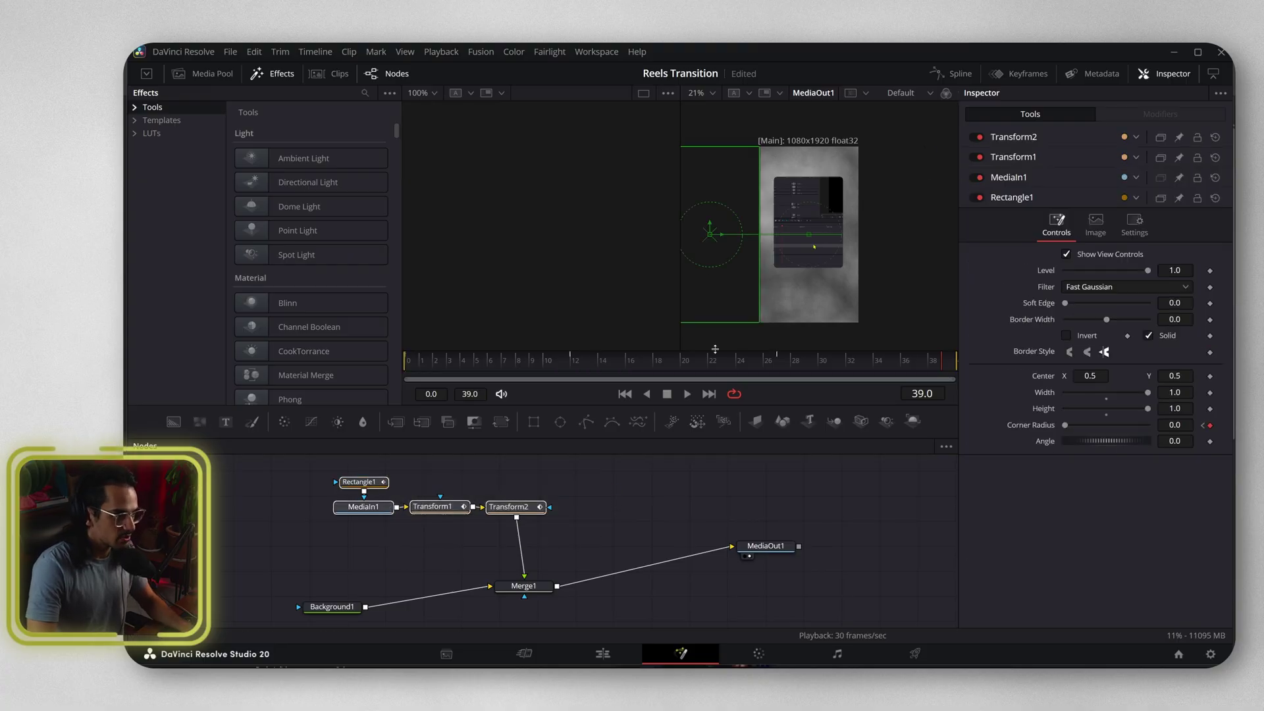
pyautogui.click(963, 73)
pyautogui.hotkey('ctrl', 'a')
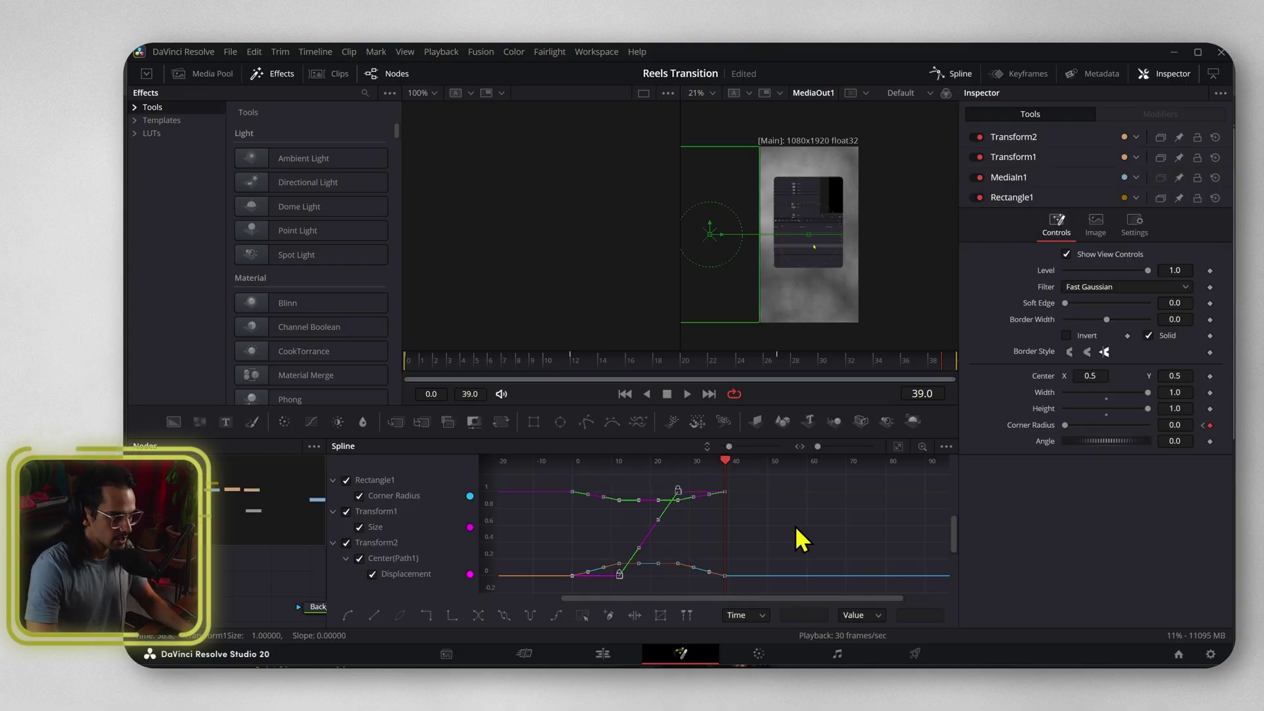
pyautogui.press('s')
pyautogui.press('t')
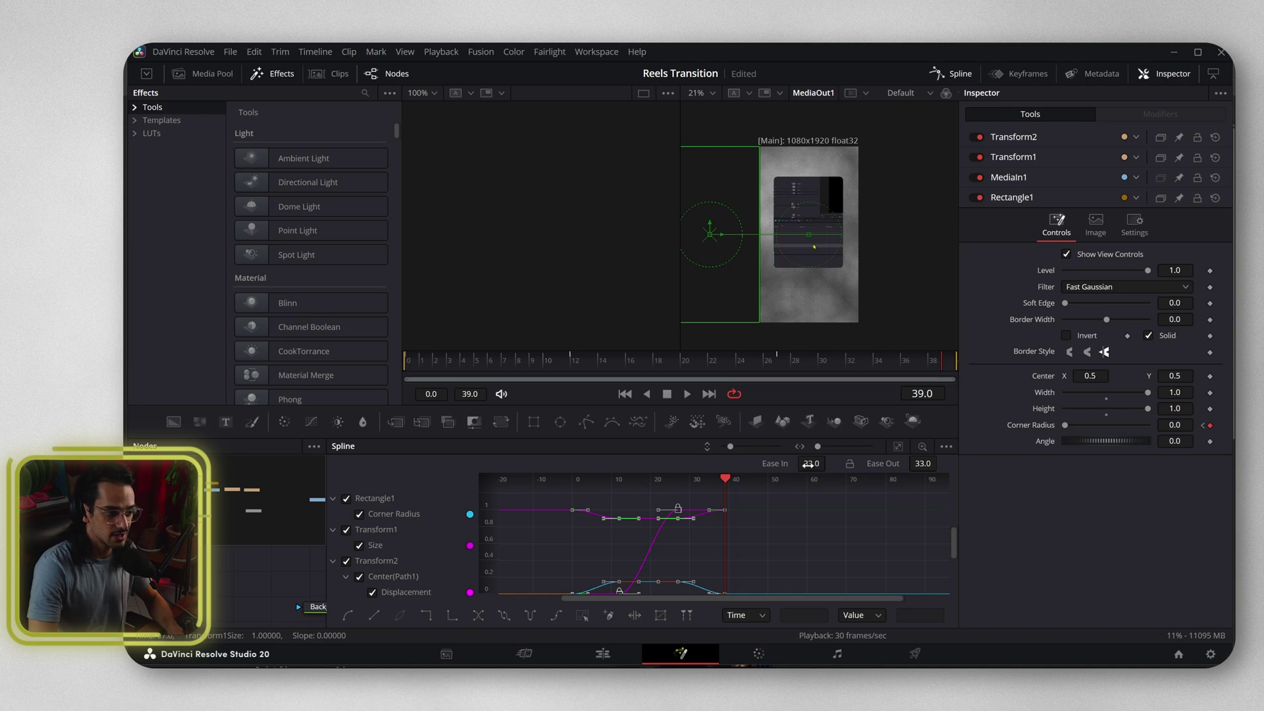
pyautogui.moveTo(829, 463); pyautogui.dragTo(861, 475)
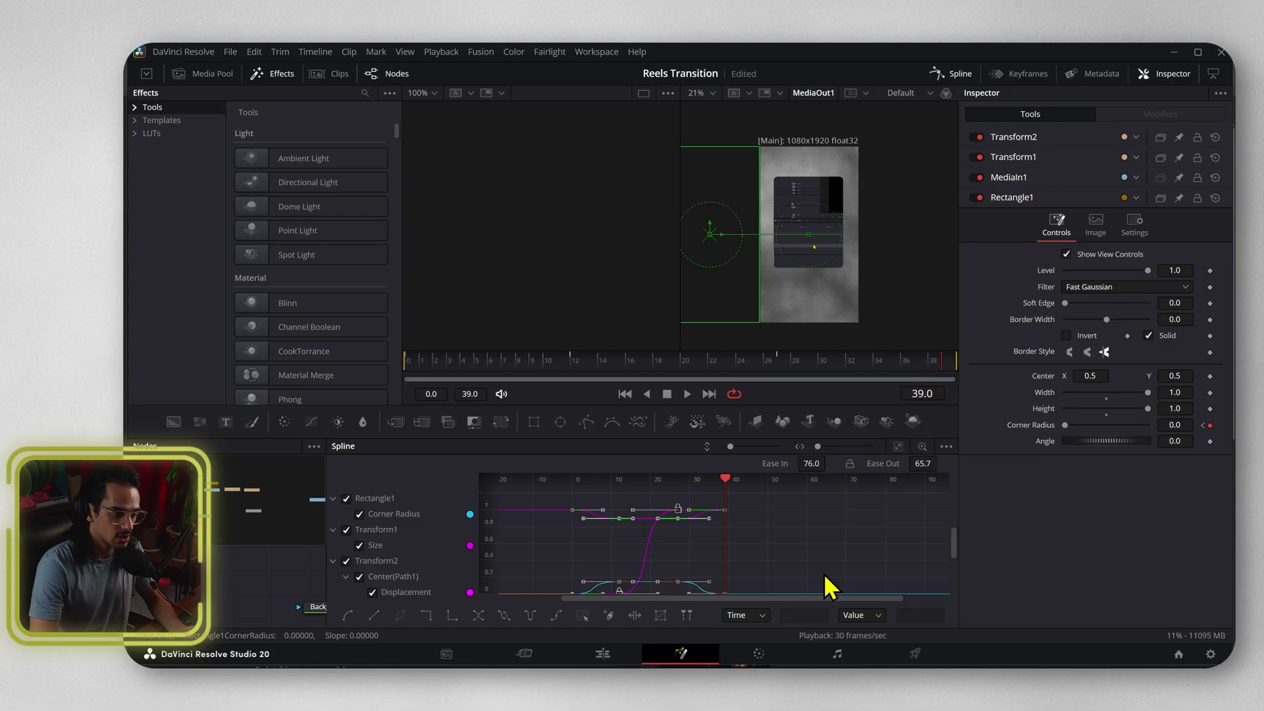
pyautogui.click(951, 73)
pyautogui.press('space')
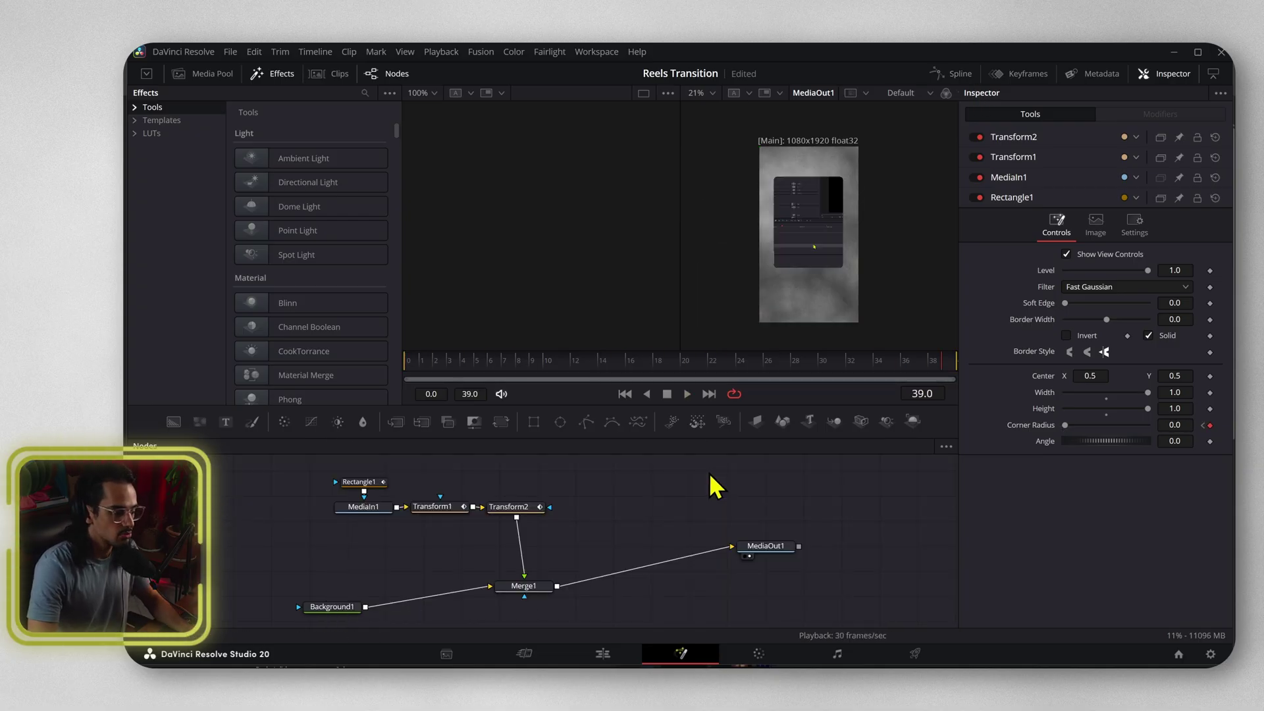
# Add DR 18 LOGO.png as MediaIn2, merge it onto Background1 through Merge2, and play back.
pyautogui.click(333, 607)
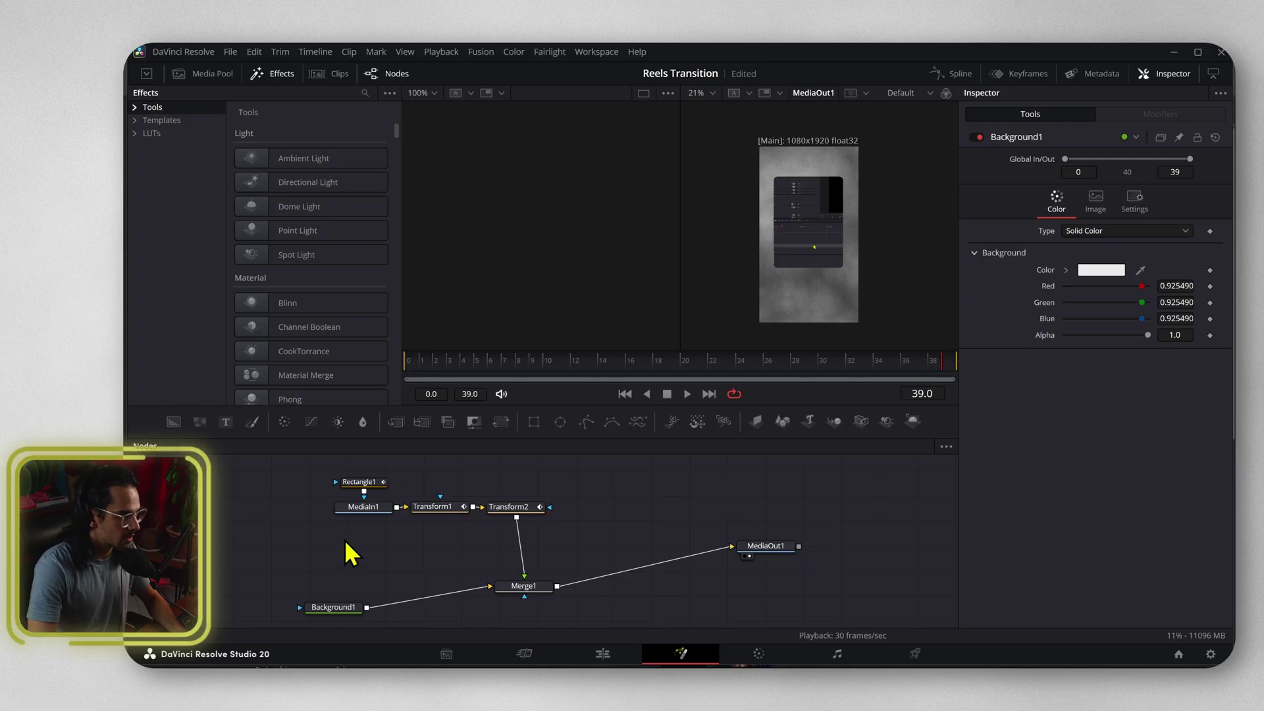
pyautogui.click(204, 73)
pyautogui.moveTo(286, 138); pyautogui.dragTo(289, 244)
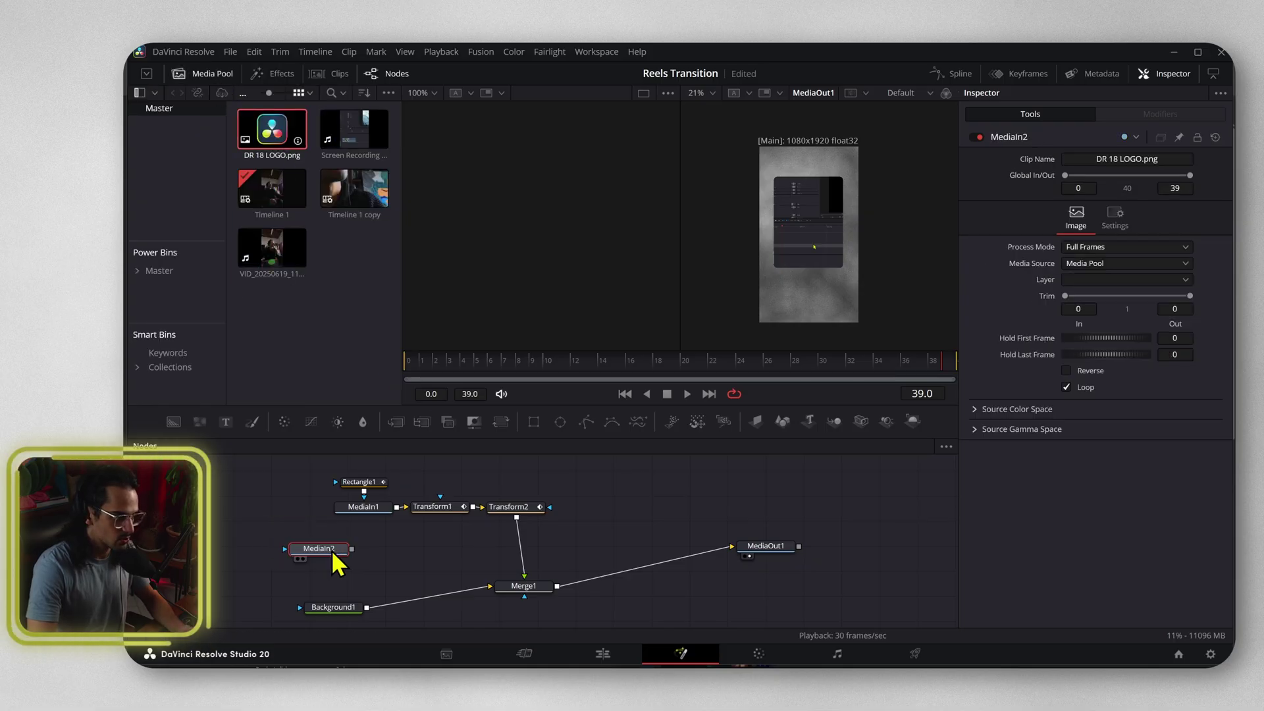
pyautogui.moveTo(352, 548); pyautogui.dragTo(369, 607)
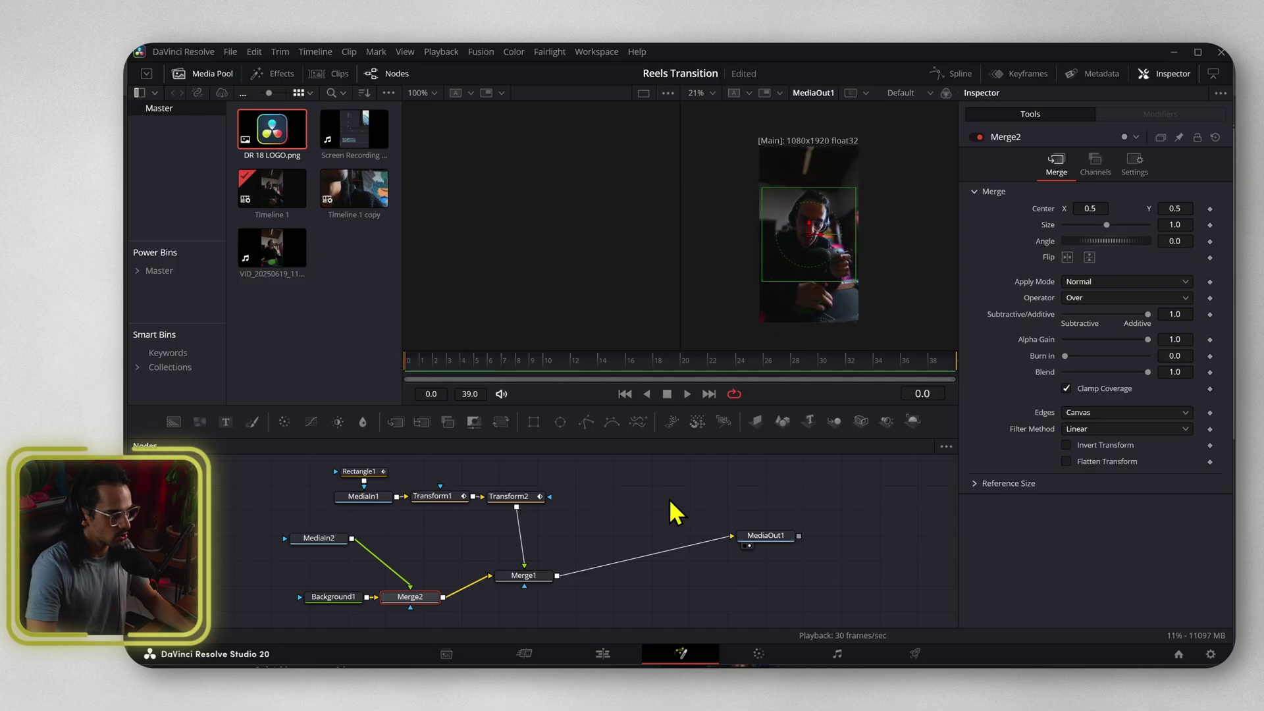
pyautogui.press('space')
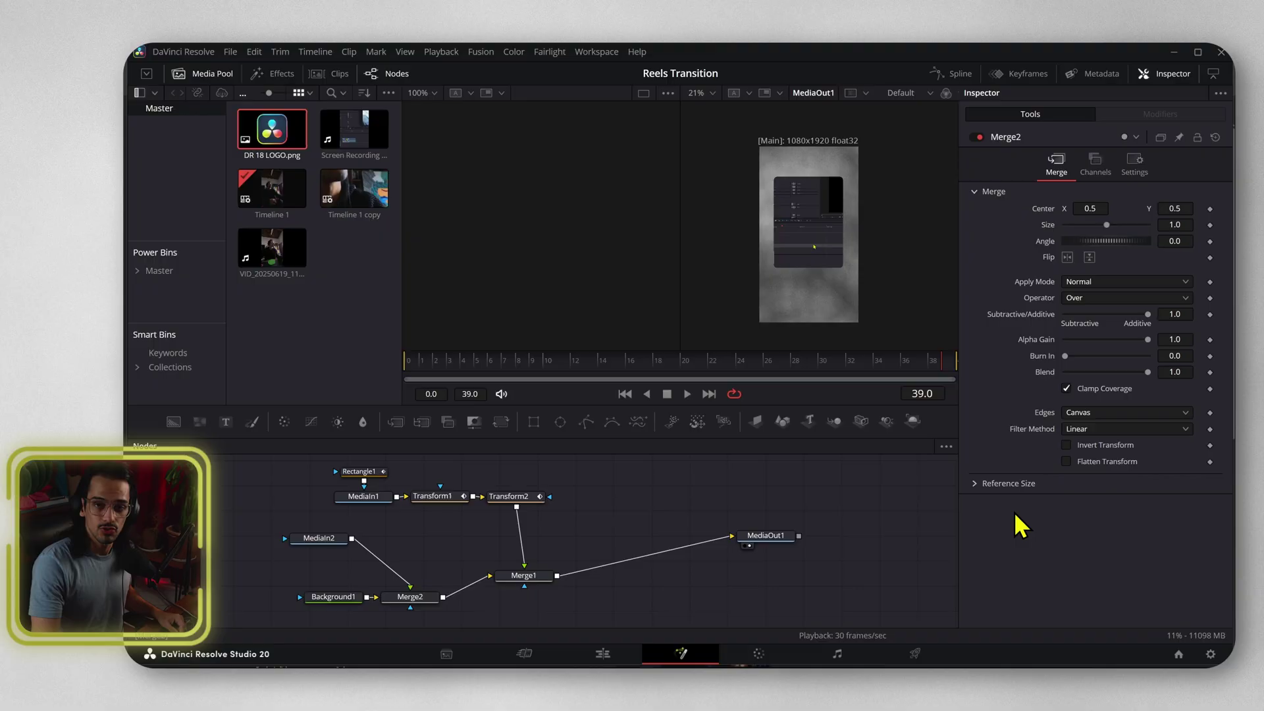
pyautogui.press('space')
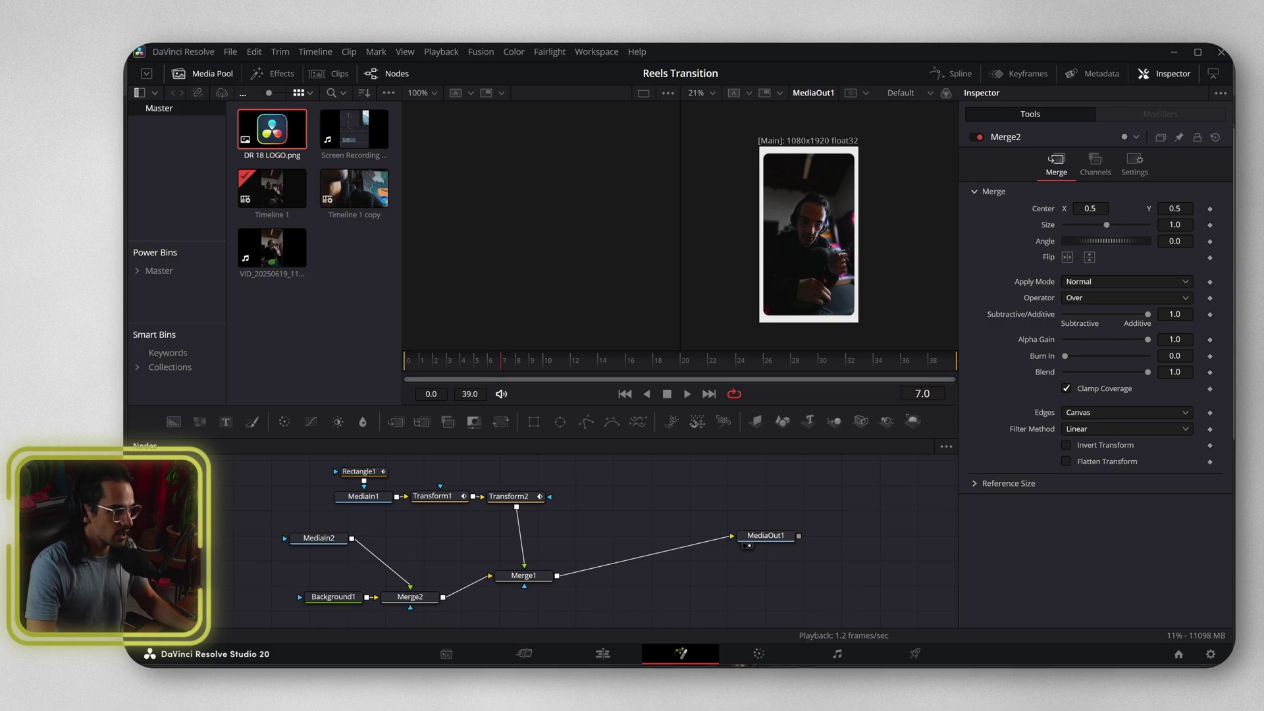
# Back on the Edit page, create a new Media Pool bin named TRANSITIONS.
pyautogui.click(603, 659)
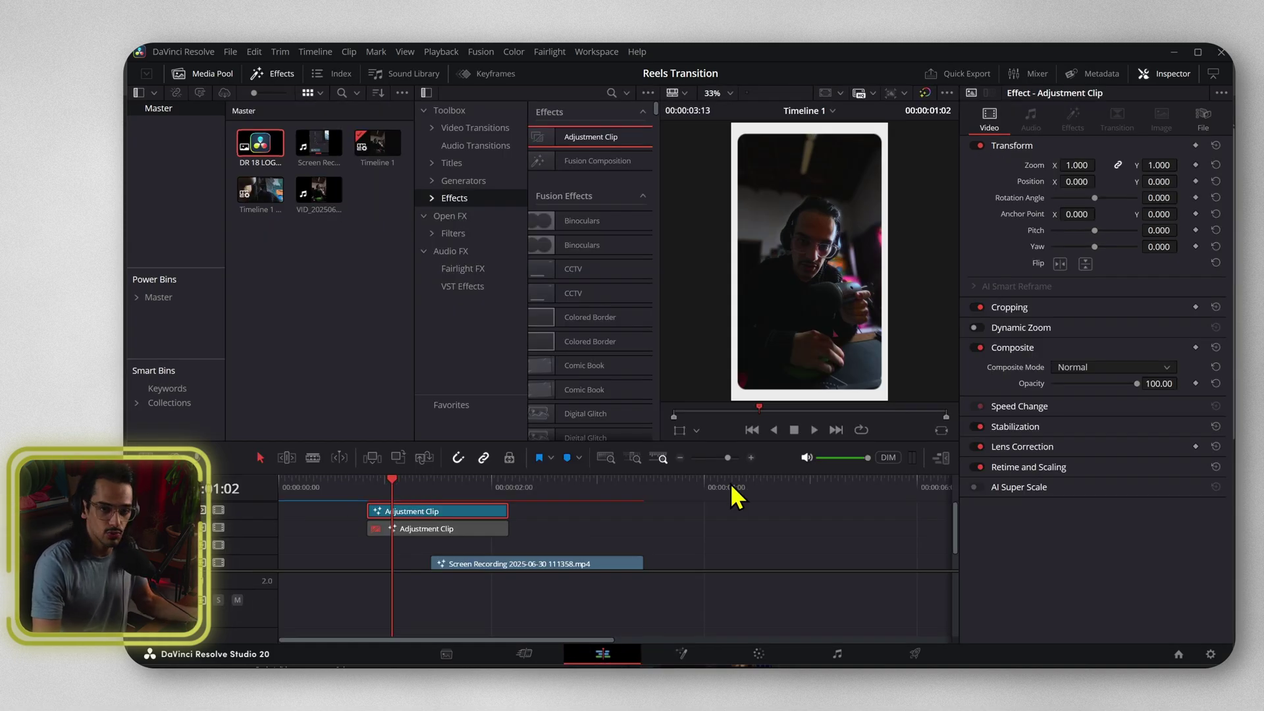
pyautogui.click(166, 299)
pyautogui.rightClick(338, 413)
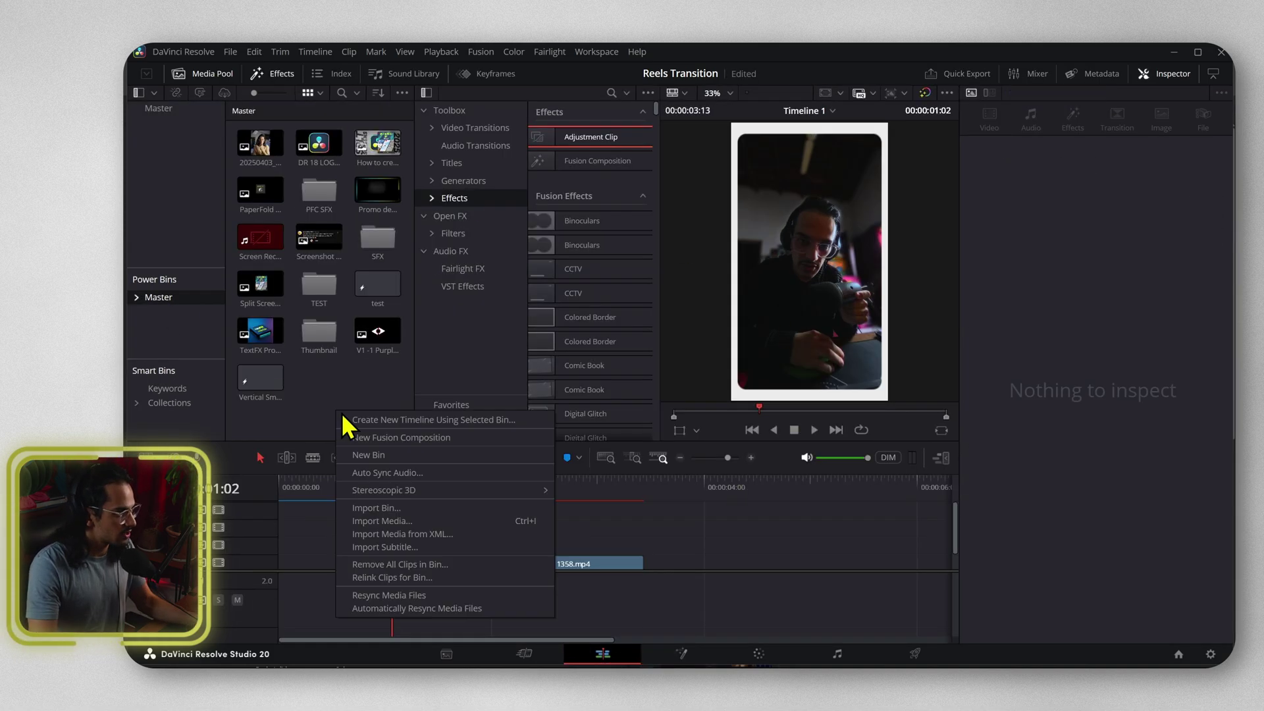
pyautogui.click(369, 455)
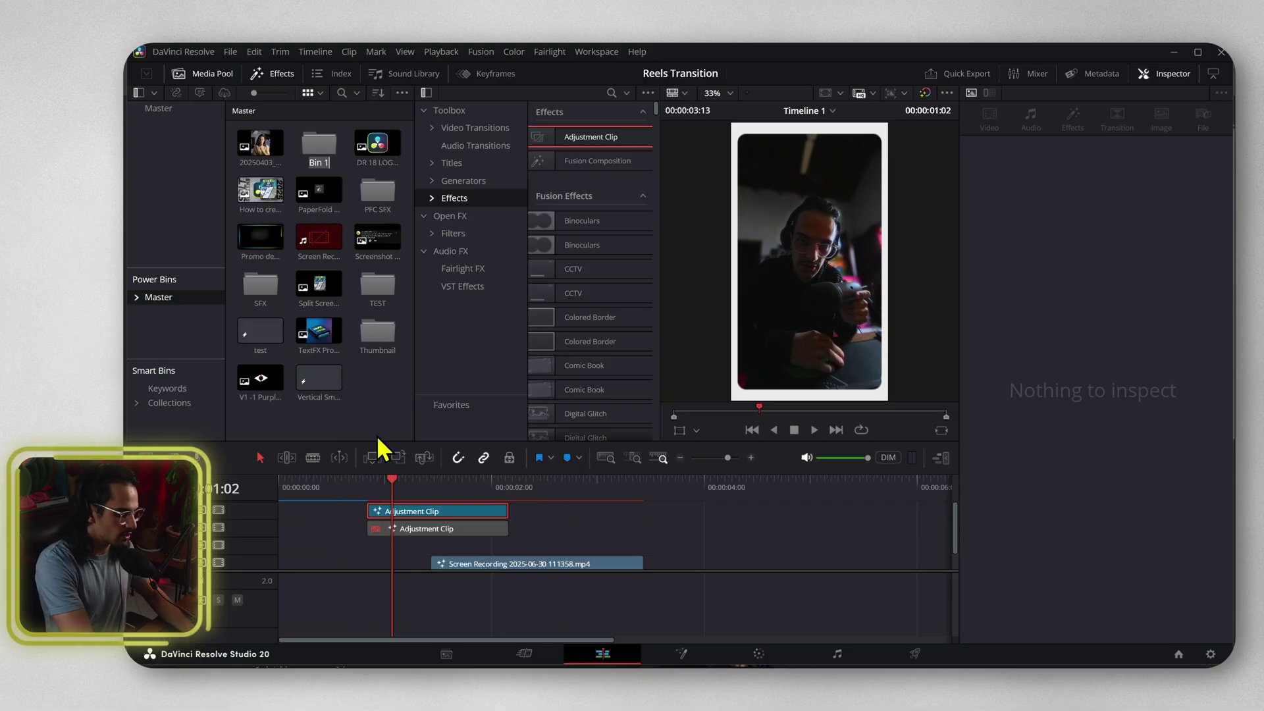
pyautogui.write('TRANSITIONS')
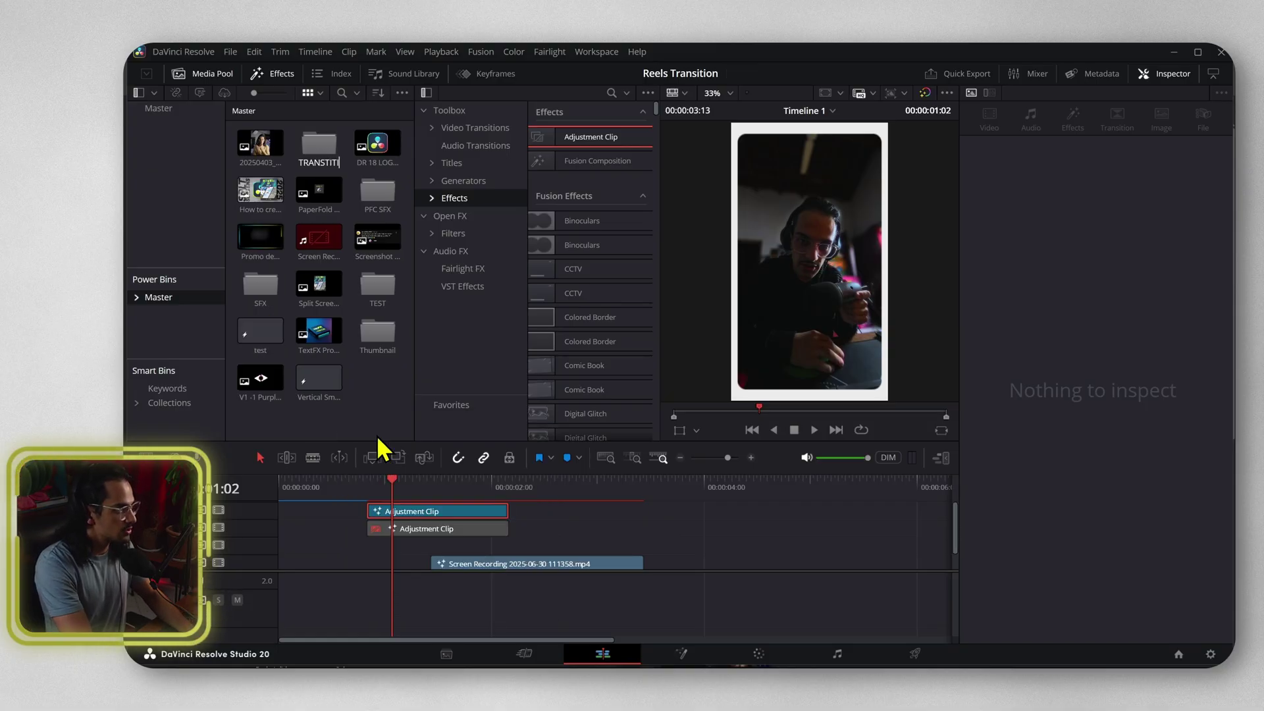
pyautogui.press('Return')
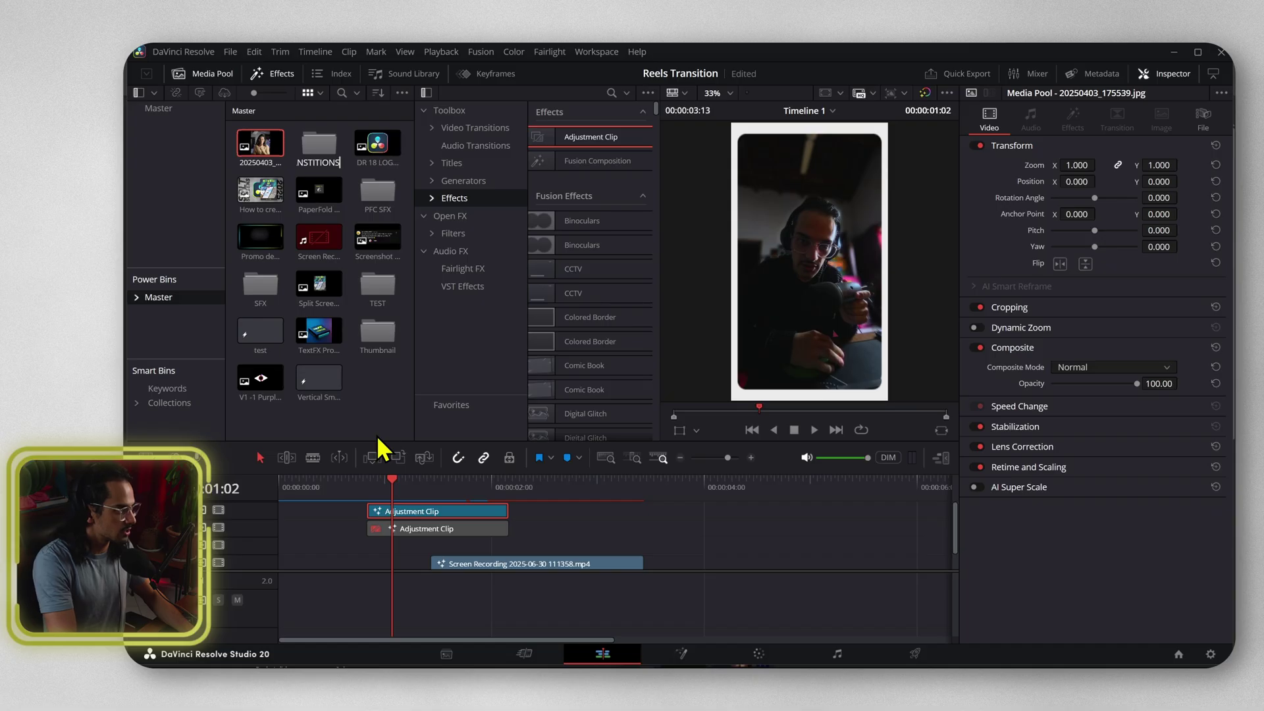
# Save the Adjustment Clip from the timeline into the TRANSITIONS bin and load it in the source viewer.
pyautogui.doubleClick(334, 139)
pyautogui.moveTo(406, 512); pyautogui.dragTo(359, 274)
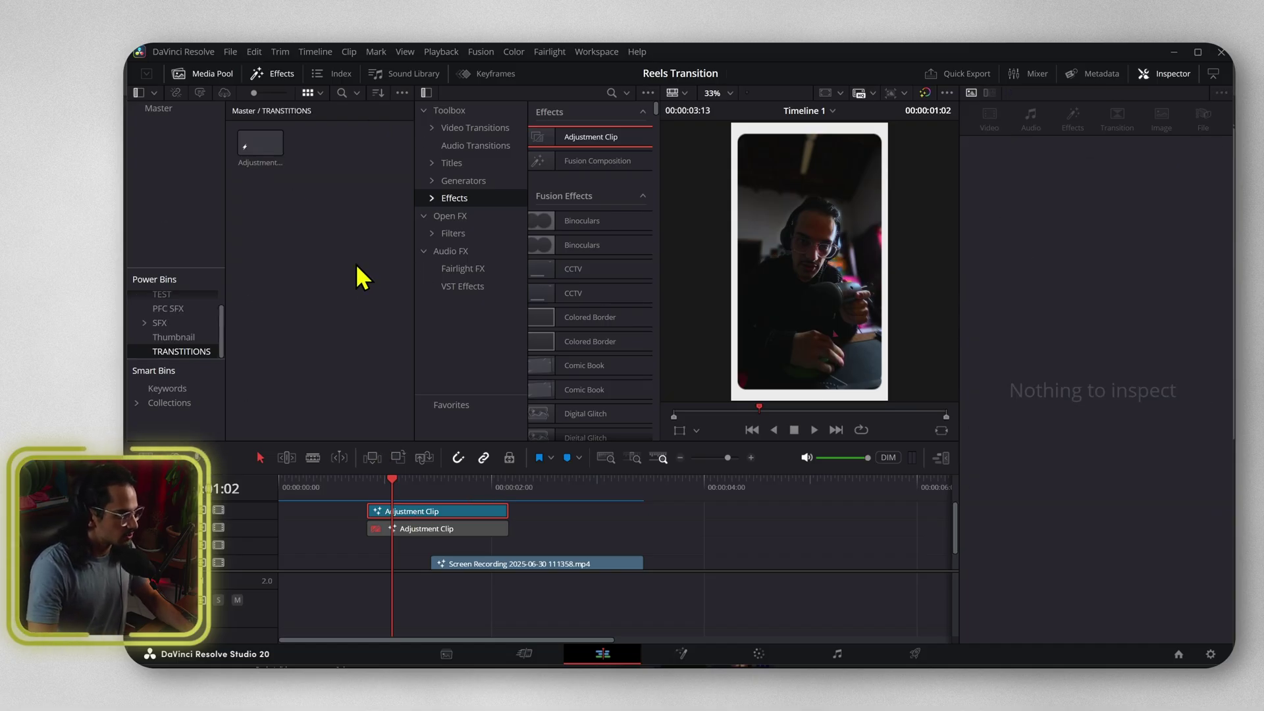
pyautogui.doubleClick(273, 163)
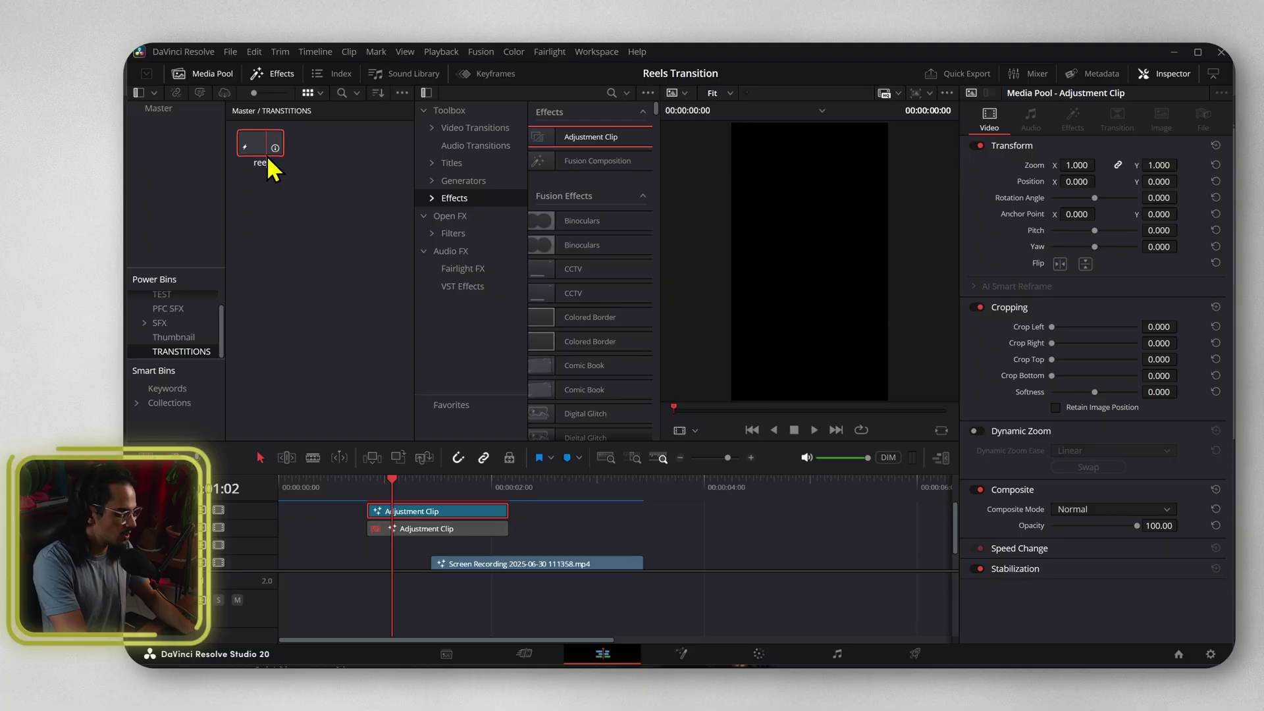
# Return the viewer to the timeline and switch to Timeline 1 copy.
pyautogui.click(314, 236)
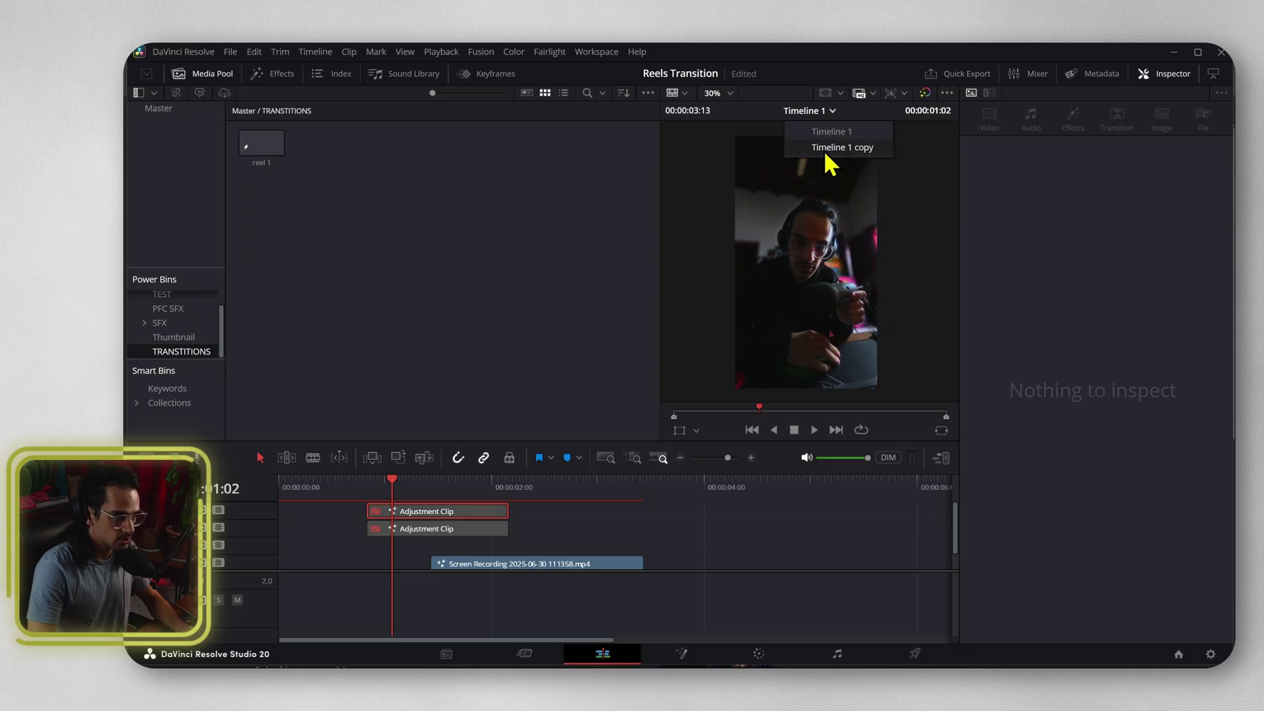
pyautogui.click(828, 146)
pyautogui.scroll(-2, 625, 543)
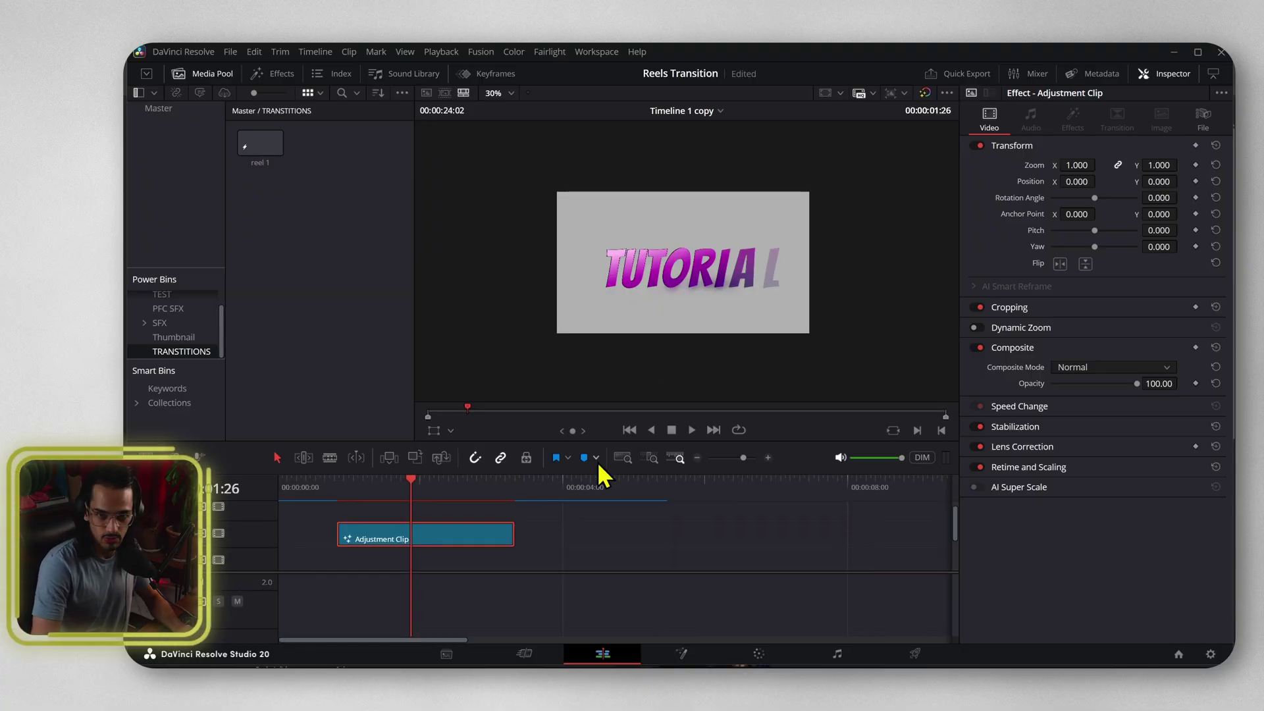
# Play the transition on the horizontal timeline, then scrub from about 01:08 to Marker 2.
pyautogui.click(338, 490)
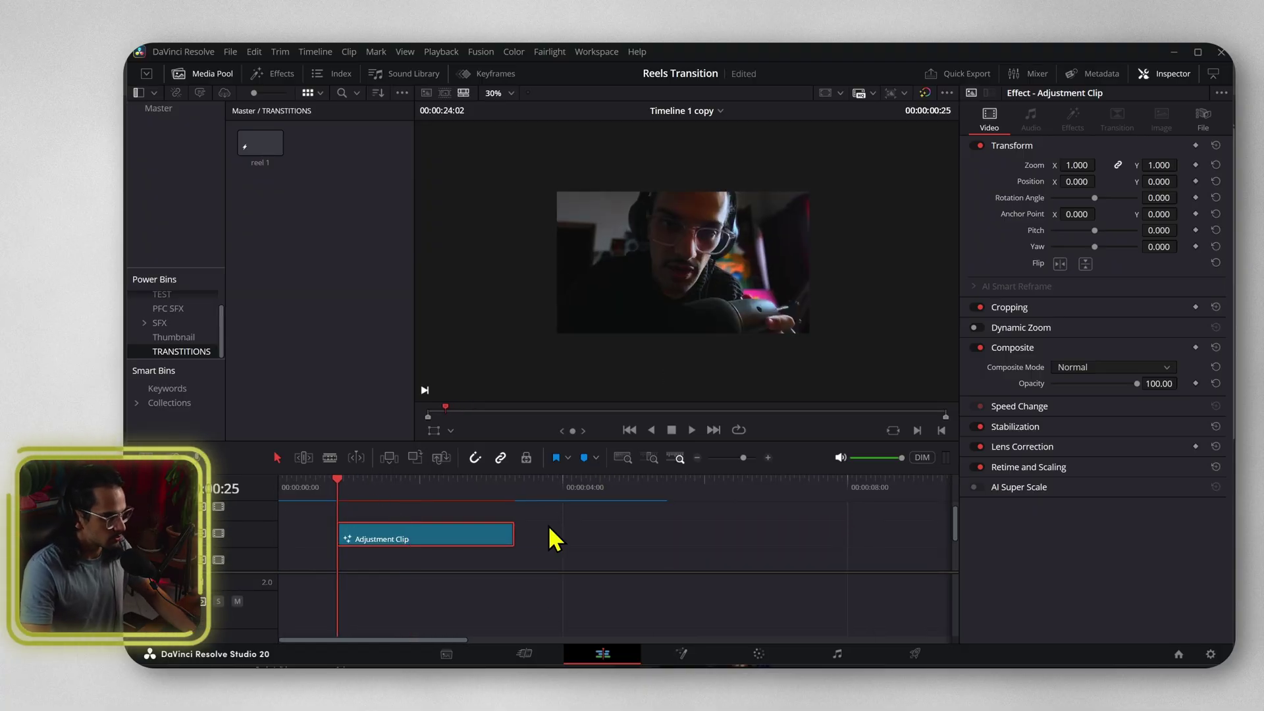
pyautogui.press('space')
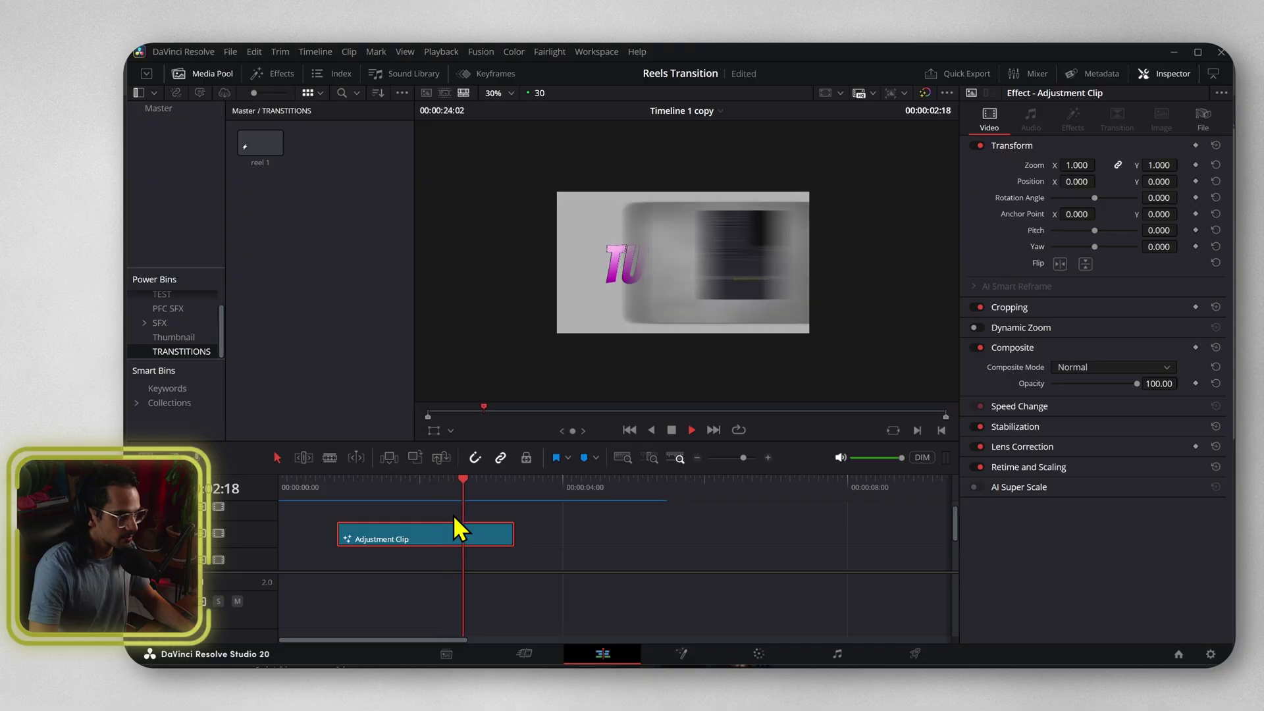
pyautogui.press('space')
pyautogui.click(367, 496)
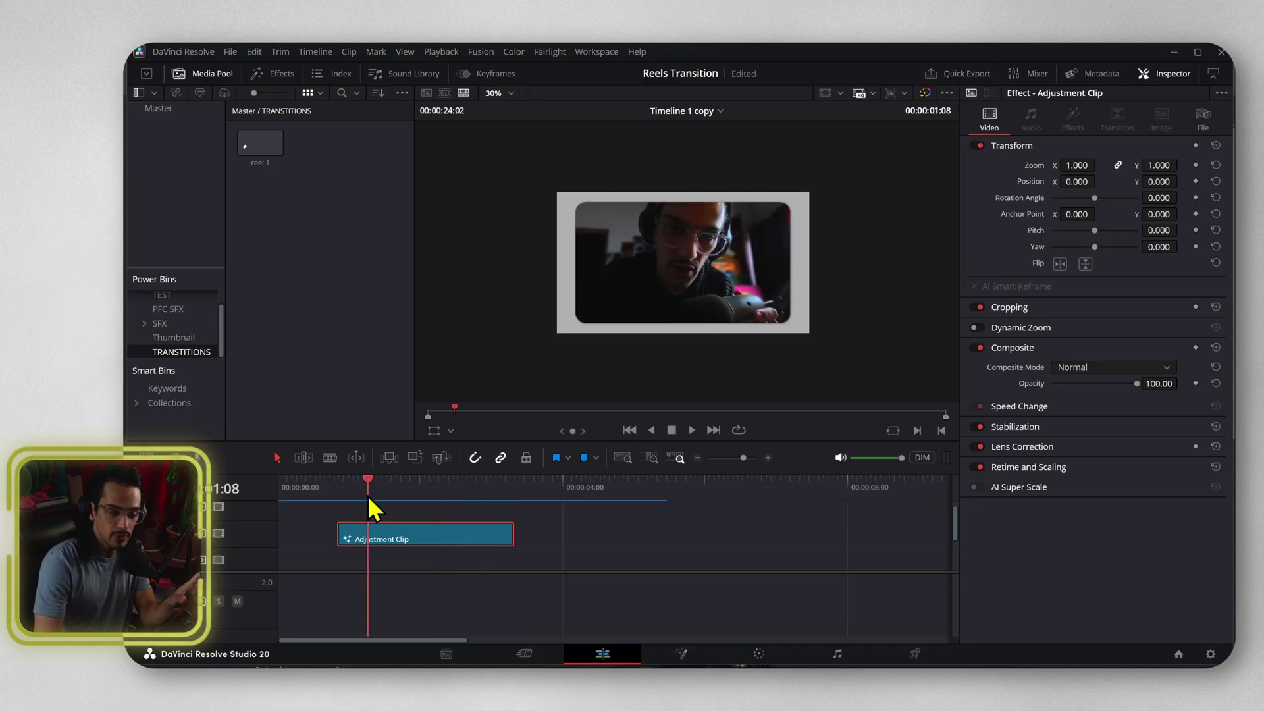
pyautogui.moveTo(368, 499)
pyautogui.mouseDown()
pyautogui.moveTo(443, 507)
pyautogui.moveTo(441, 493)
pyautogui.moveTo(481, 496)
pyautogui.mouseUp()
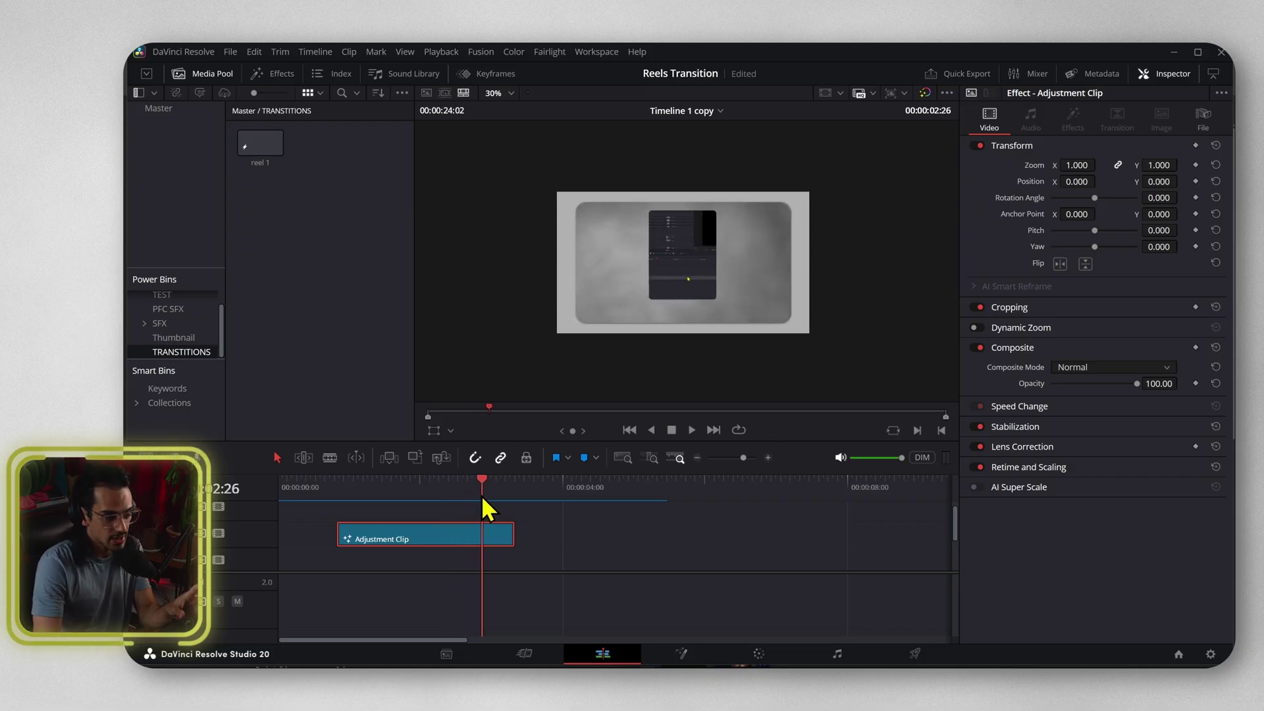
# Delete the unused Paper1 texture node from the clip's Fusion composition and check the frames.
pyautogui.click(693, 658)
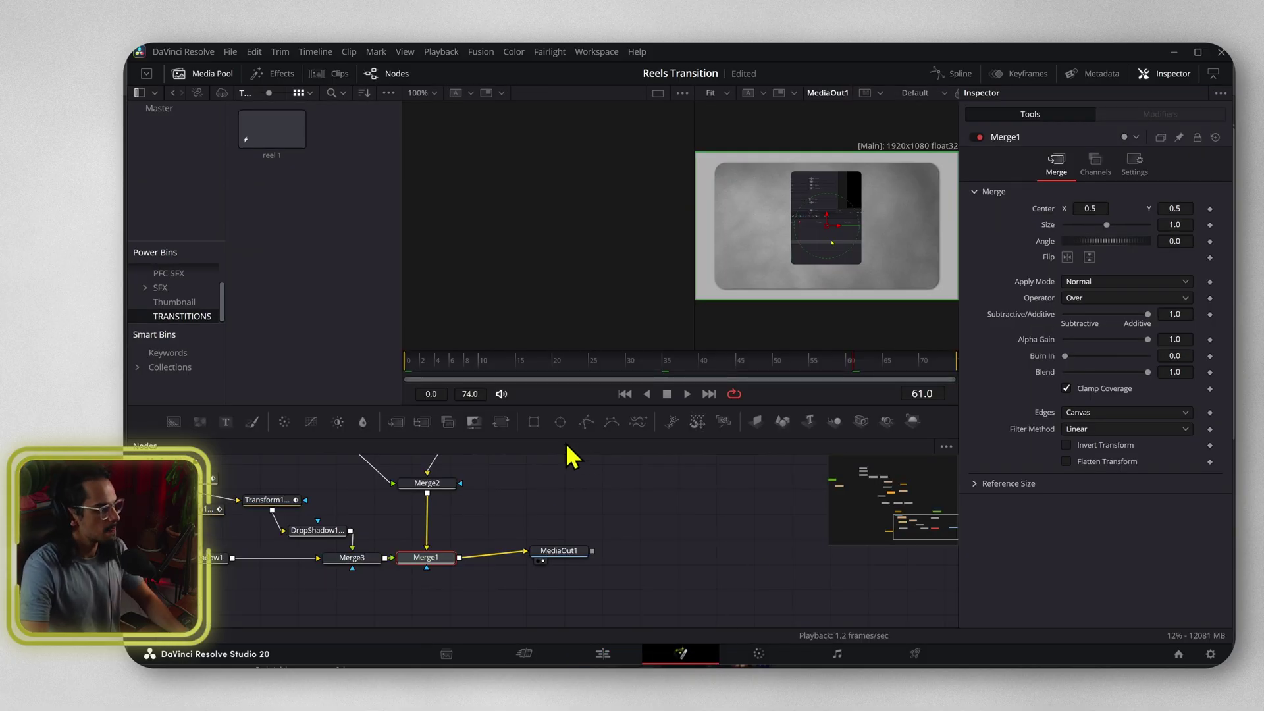
pyautogui.scroll(-5, 700, 507)
pyautogui.scroll(5, 353, 494)
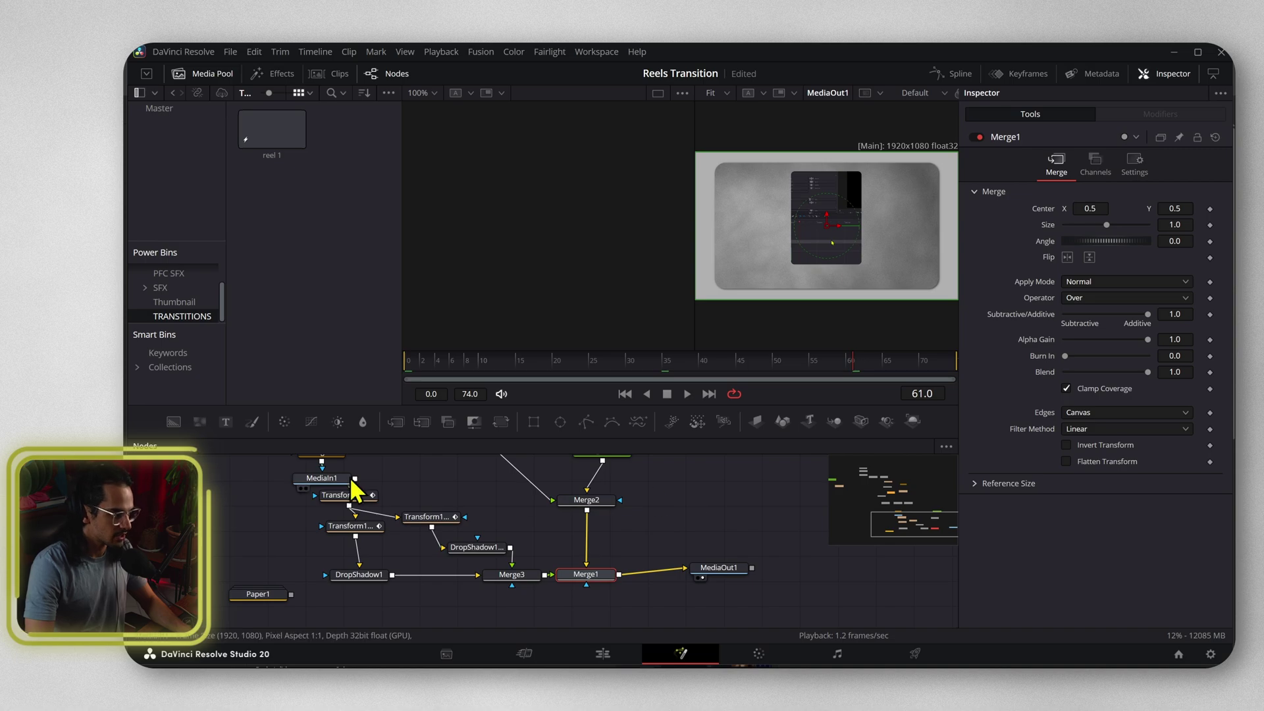
pyautogui.scroll(-3, 568, 547)
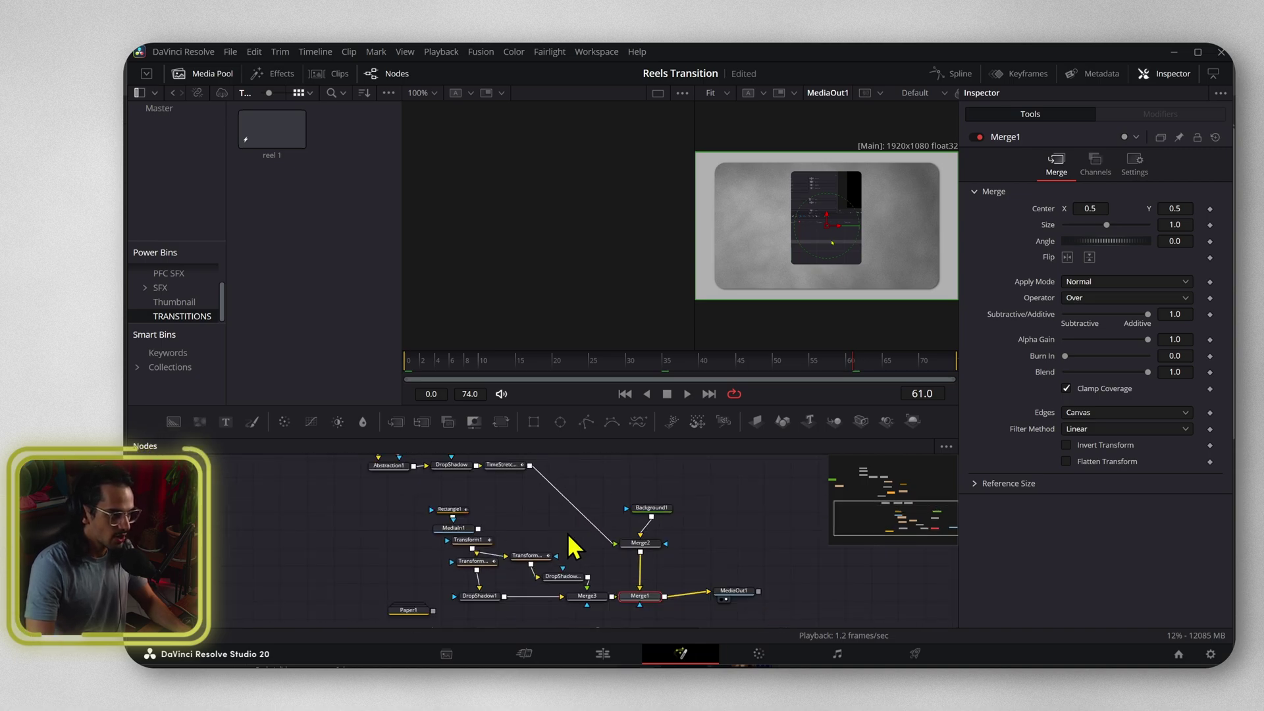
pyautogui.click(394, 564)
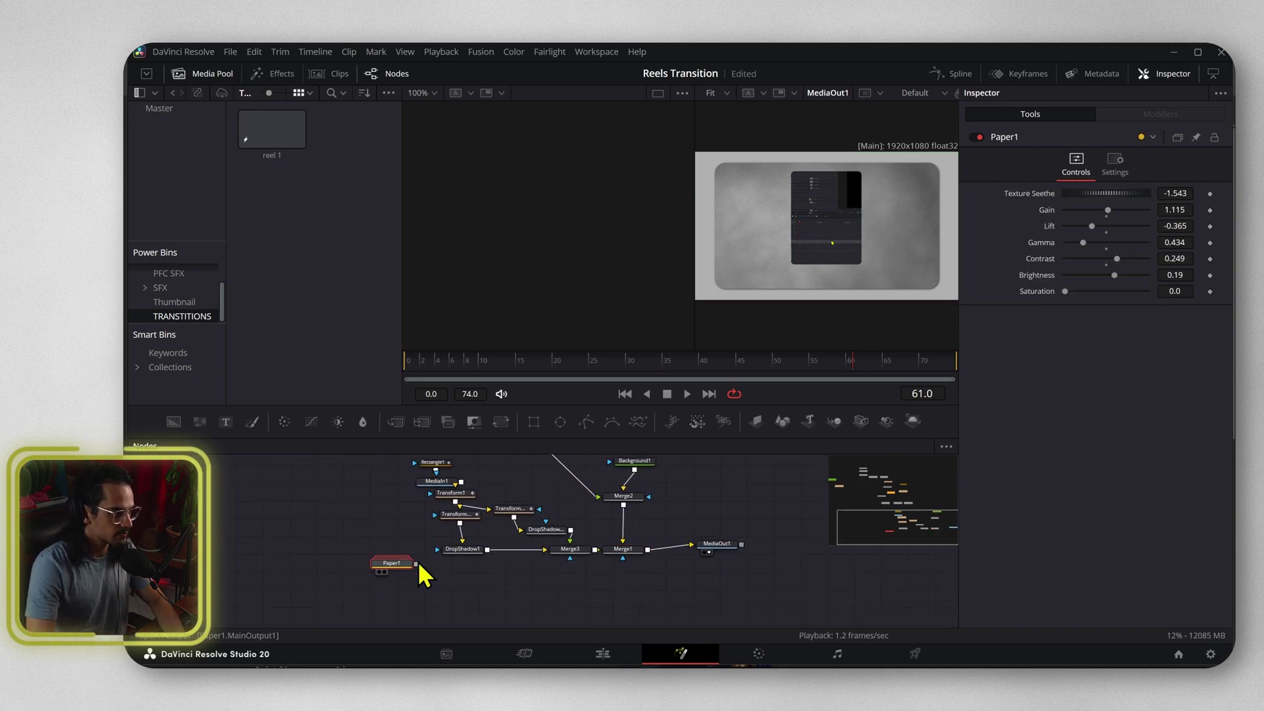
pyautogui.press('Delete')
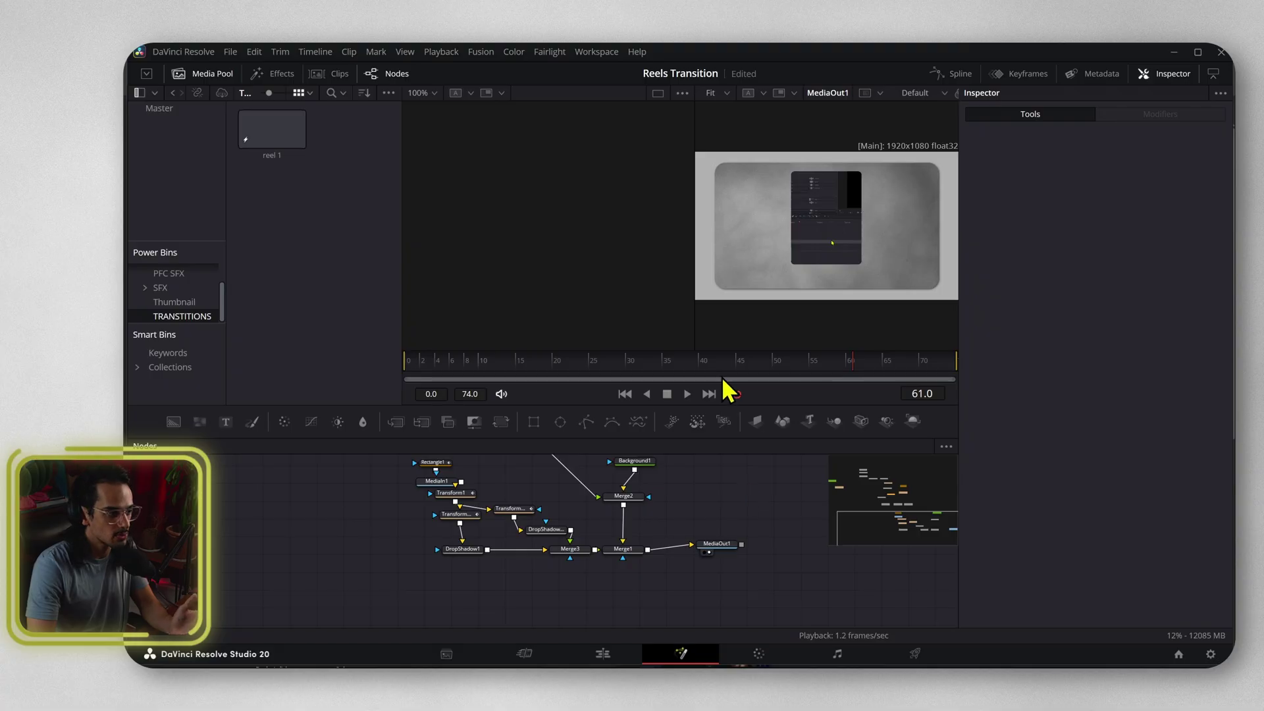
pyautogui.moveTo(723, 379); pyautogui.dragTo(658, 395)
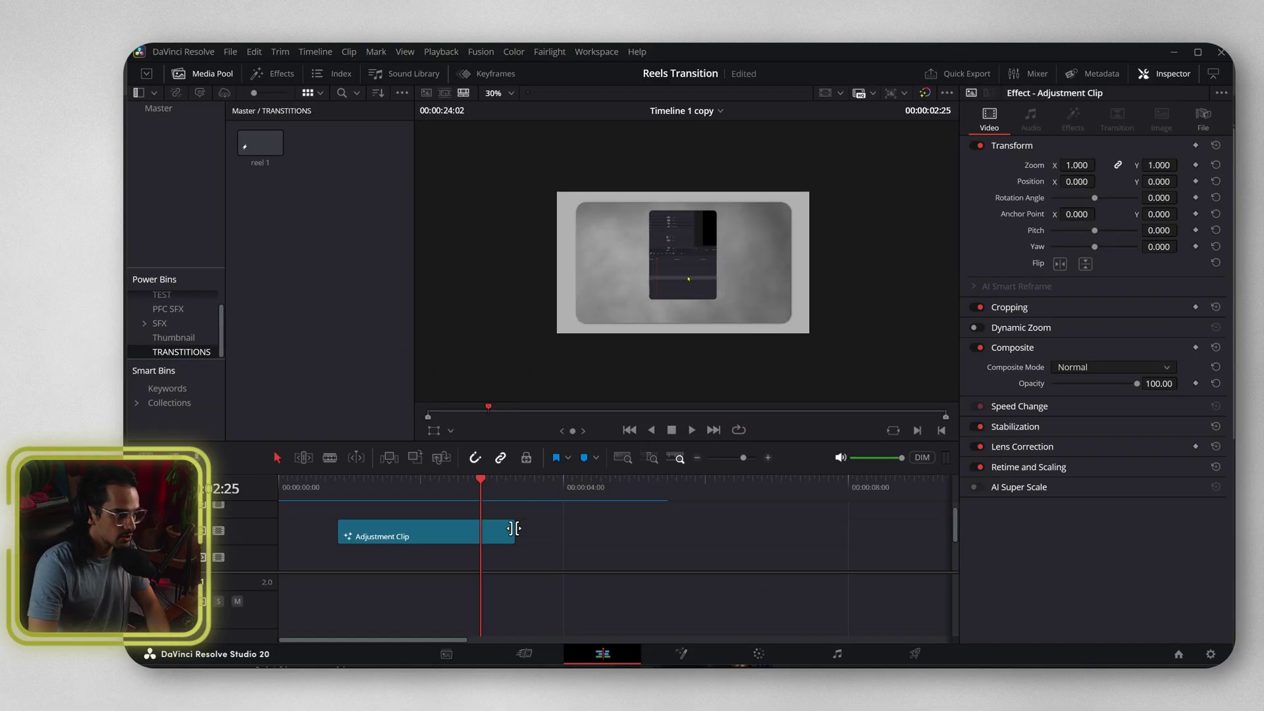
pyautogui.press('Up')
# Open the Adjustment Clip in Fusion and review Transform1 shrinking the clip.
pyautogui.rightClick(482, 539)
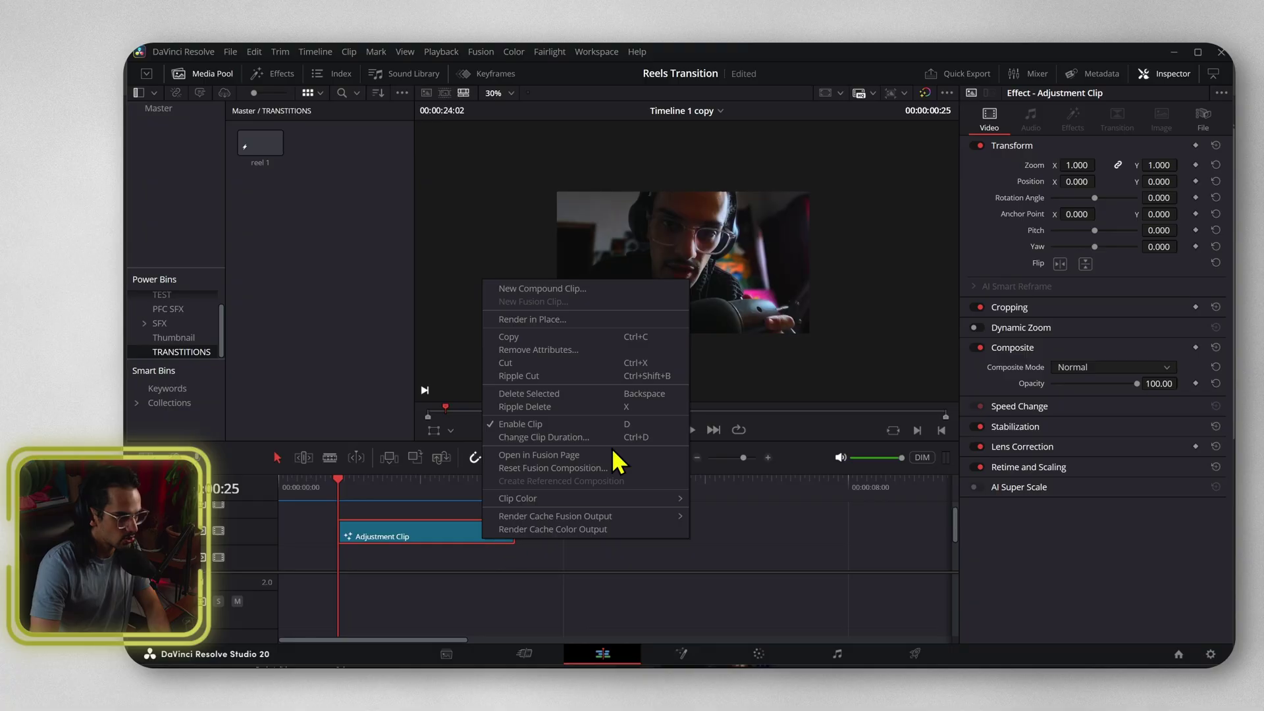
pyautogui.click(539, 455)
pyautogui.click(464, 517)
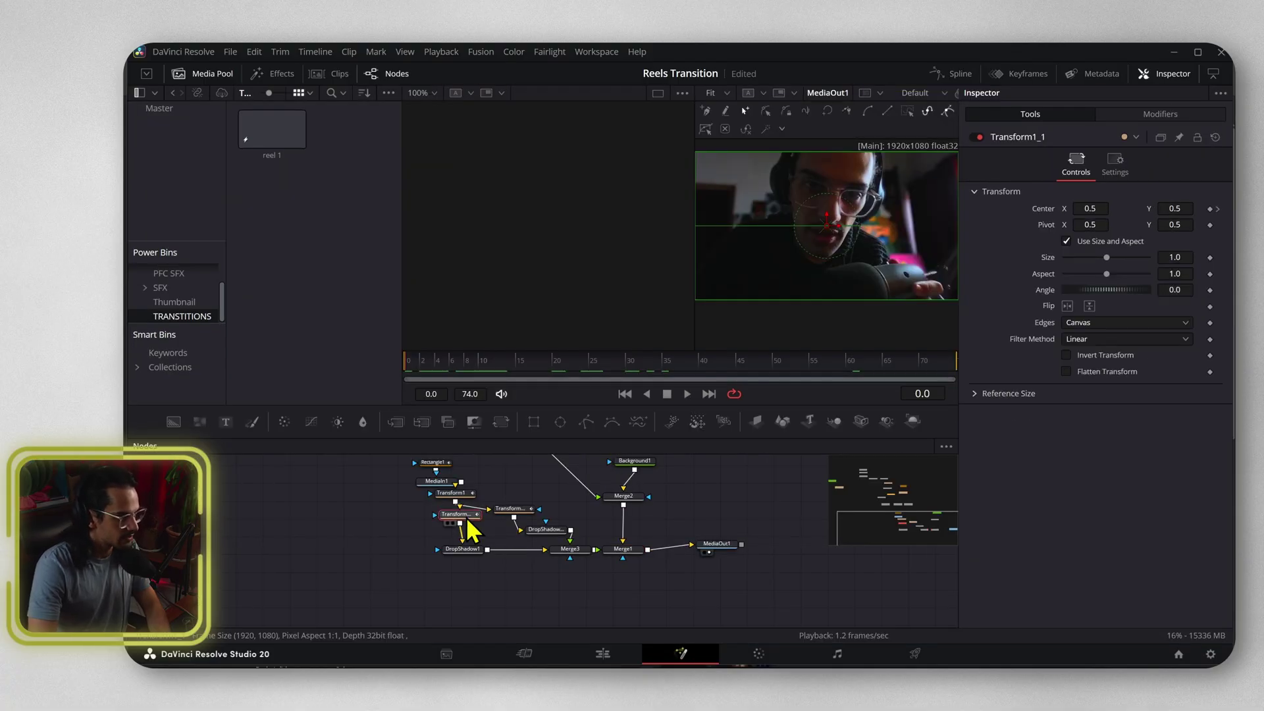
pyautogui.click(465, 497)
pyautogui.moveTo(496, 366)
pyautogui.mouseDown()
pyautogui.moveTo(413, 368)
pyautogui.moveTo(473, 367)
pyautogui.mouseUp()
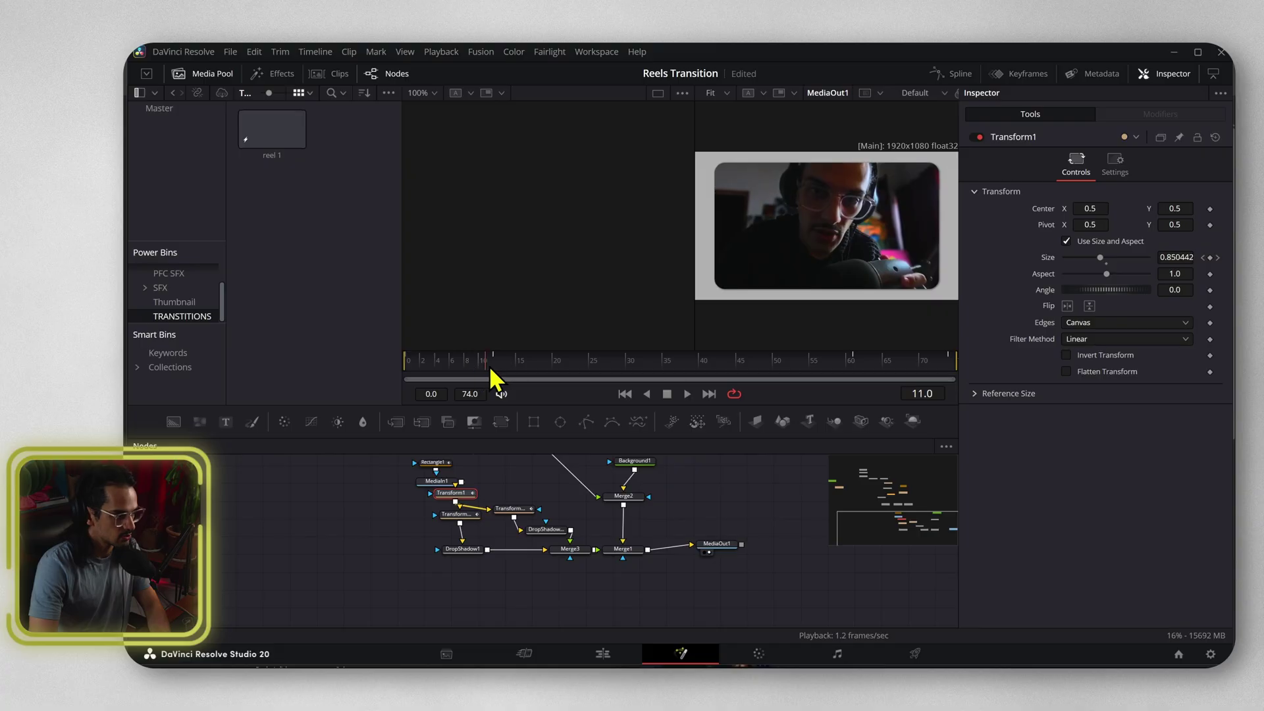
# Check Transform1_1's Center X keyframe of -0.5 at frame 32, zooming the viewer out.
pyautogui.click(472, 518)
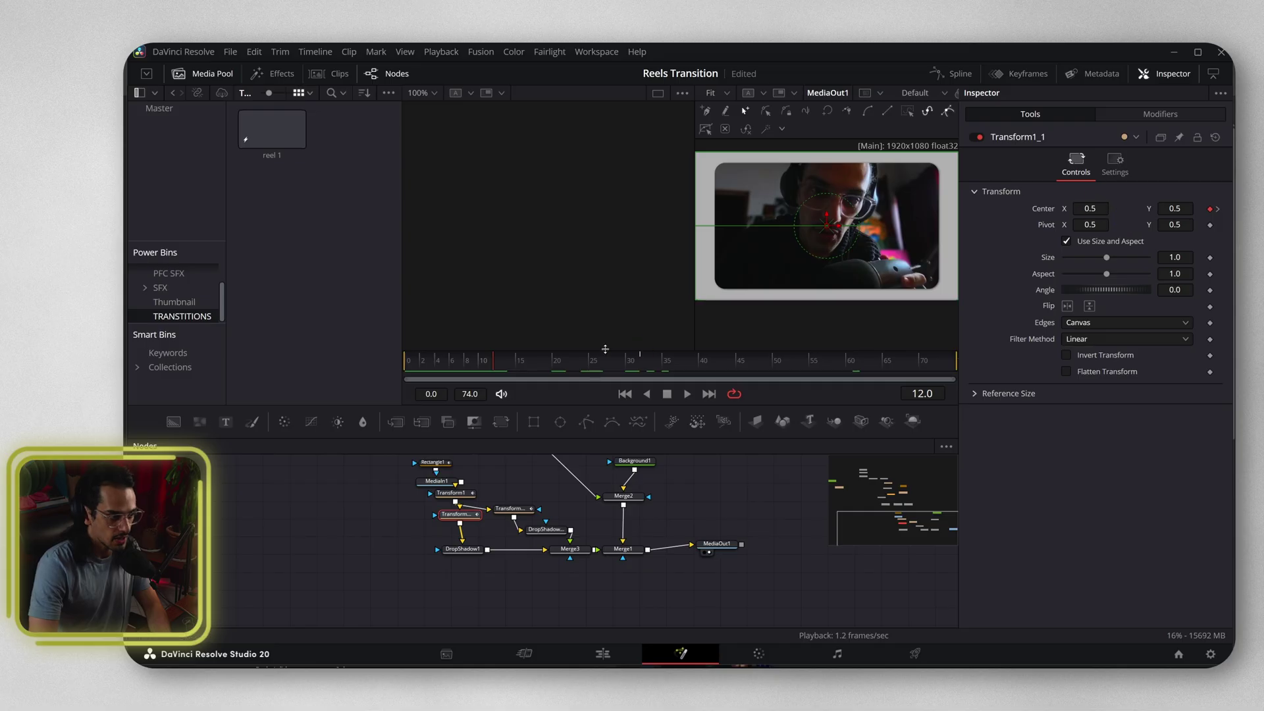
pyautogui.moveTo(501, 372); pyautogui.dragTo(648, 379)
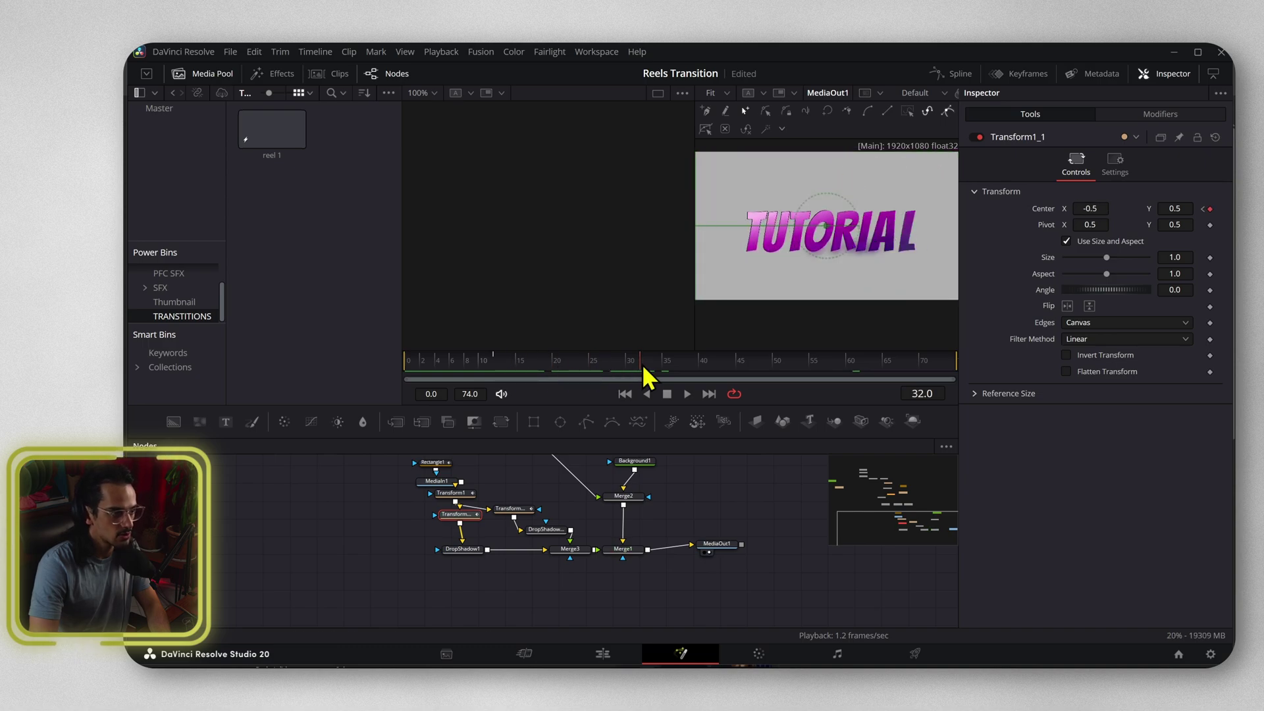
pyautogui.scroll(-1, 787, 160)
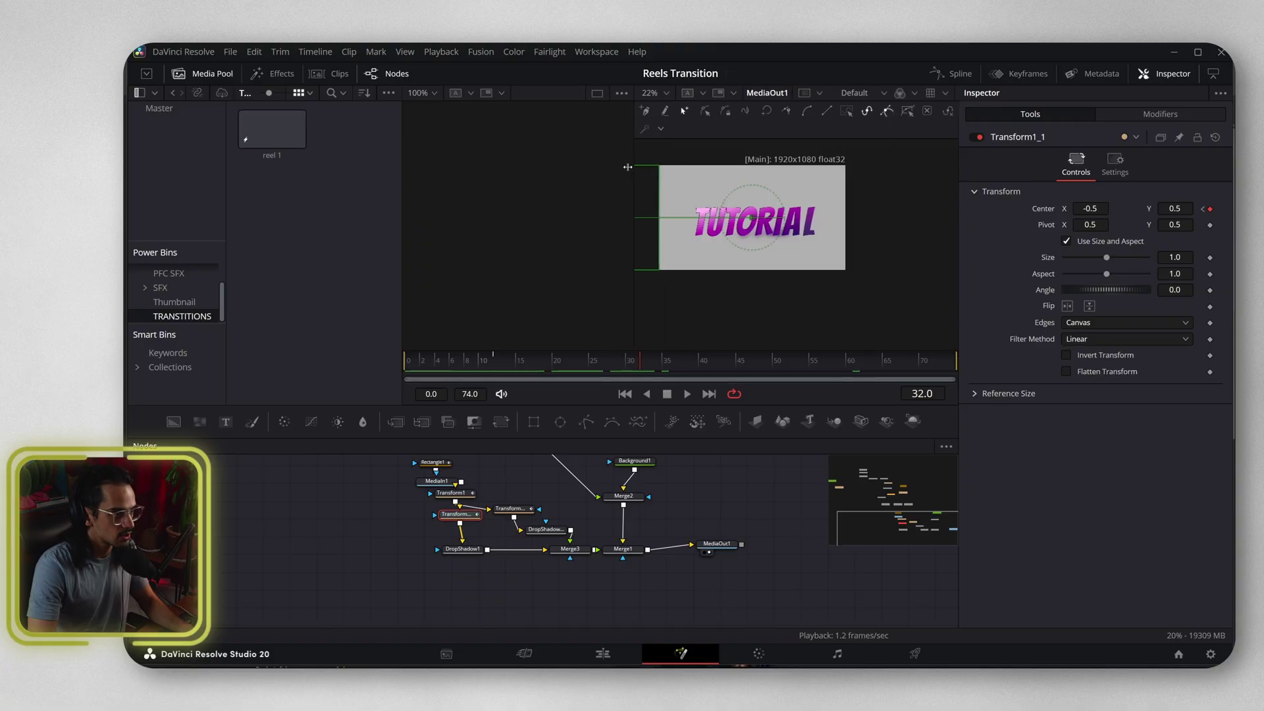
# Switch to a single wide viewer and preview Transform1's 0.85 resize.
pyautogui.click(946, 96)
pyautogui.scroll(2, 693, 245)
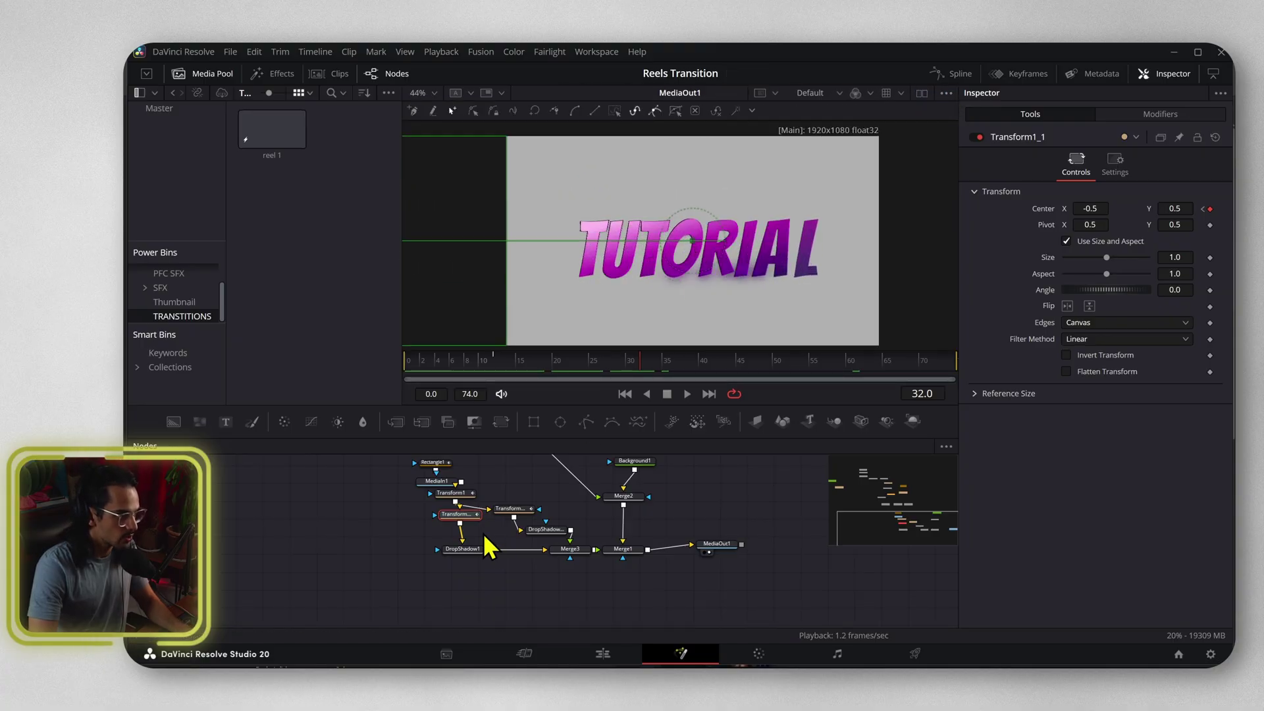
pyautogui.click(513, 511)
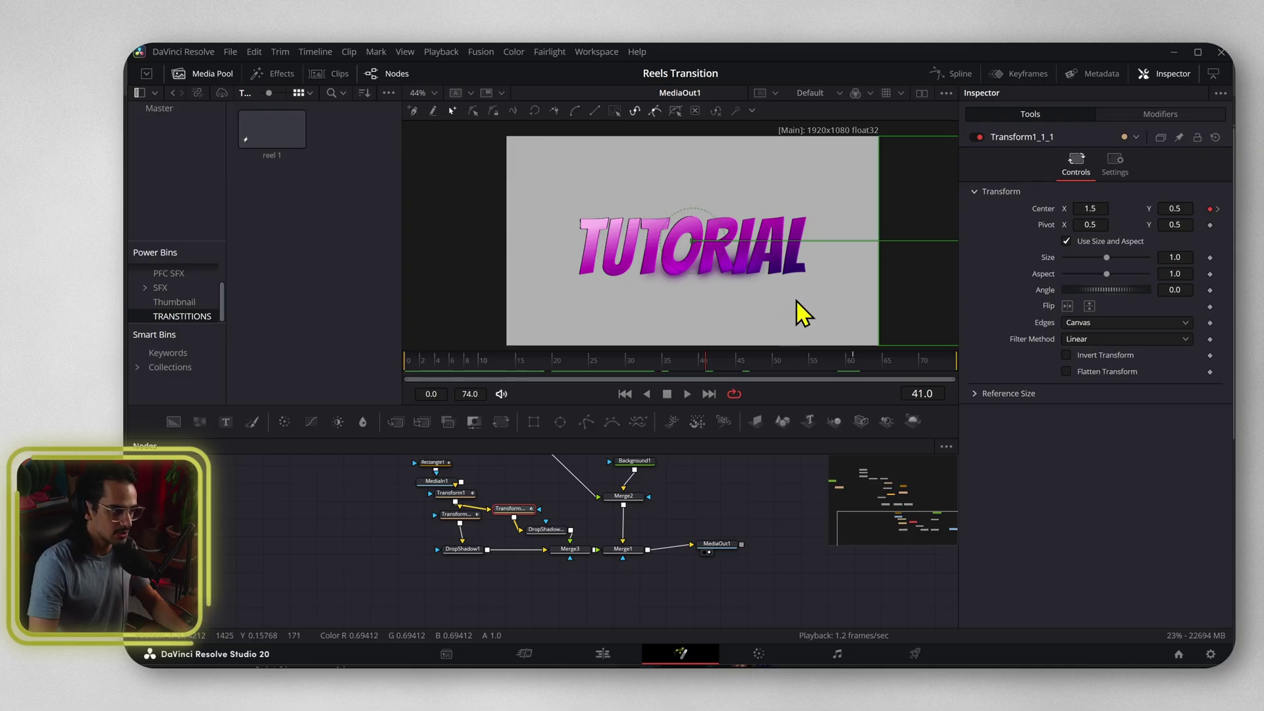
pyautogui.click(478, 515)
pyautogui.click(471, 493)
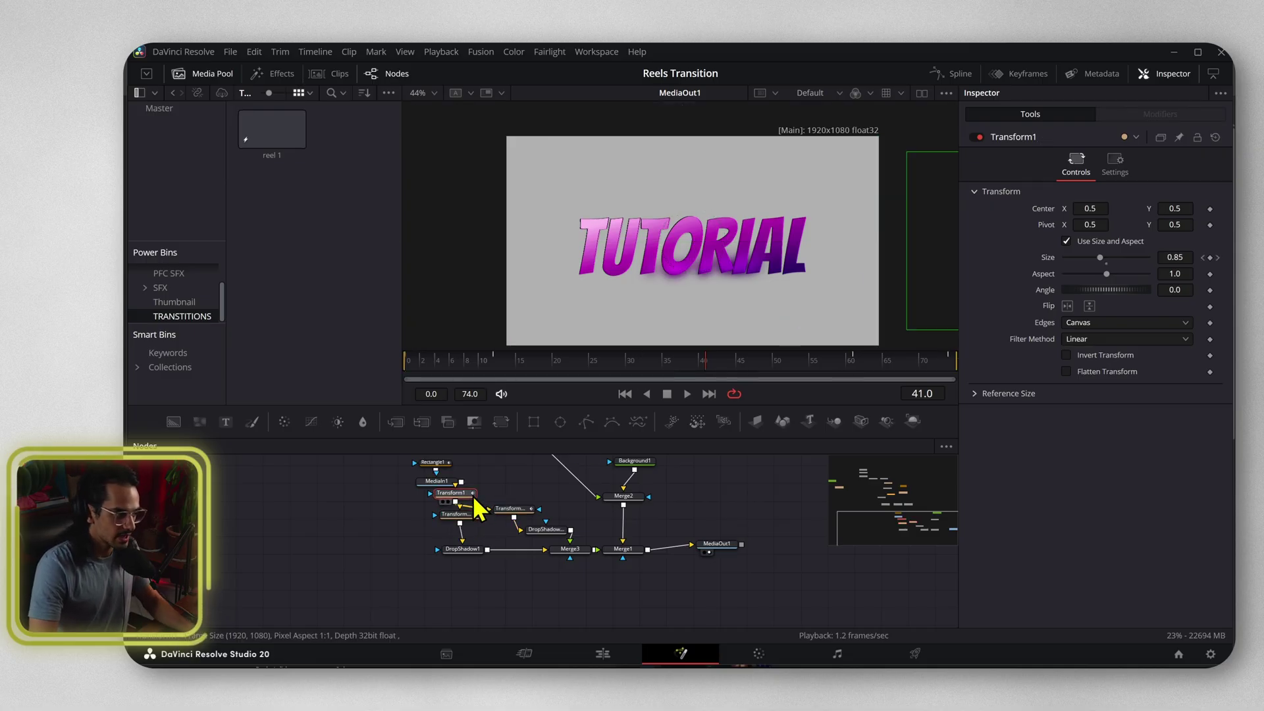
pyautogui.press('1')
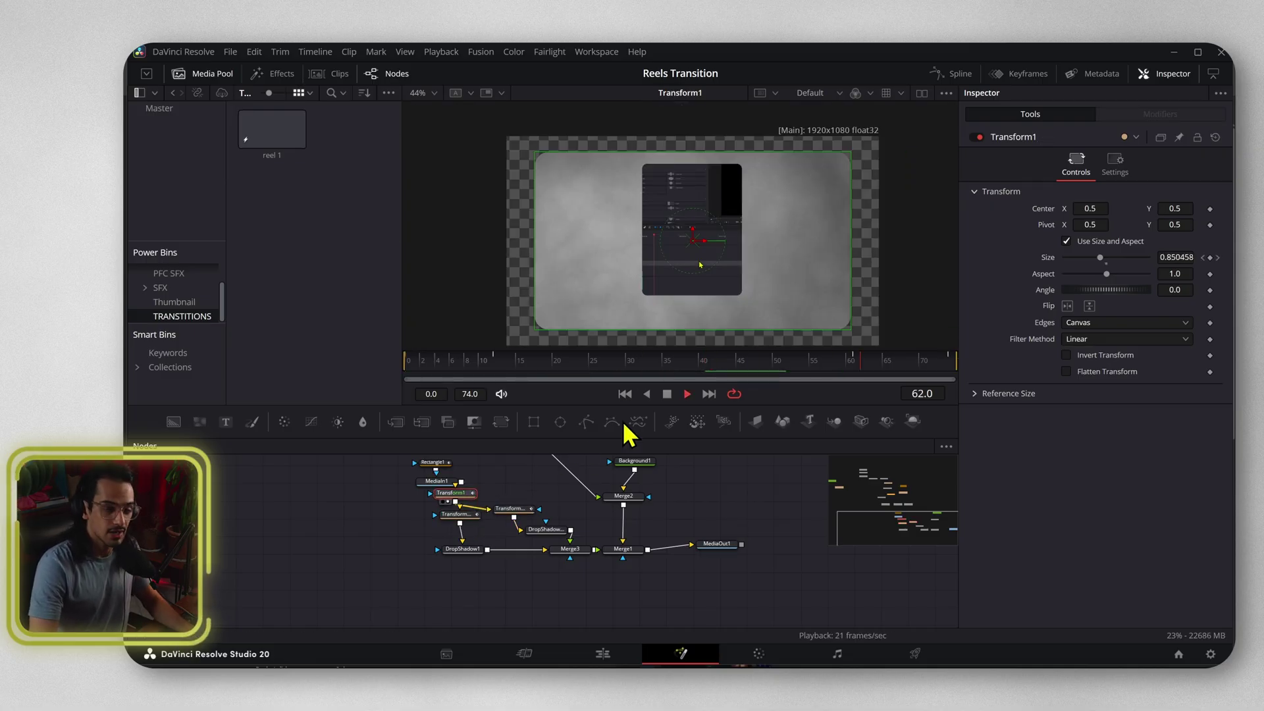
pyautogui.press('space')
# View Transform1_1's slide-out, trying Edges Wrap and undoing back to Canvas.
pyautogui.click(476, 517)
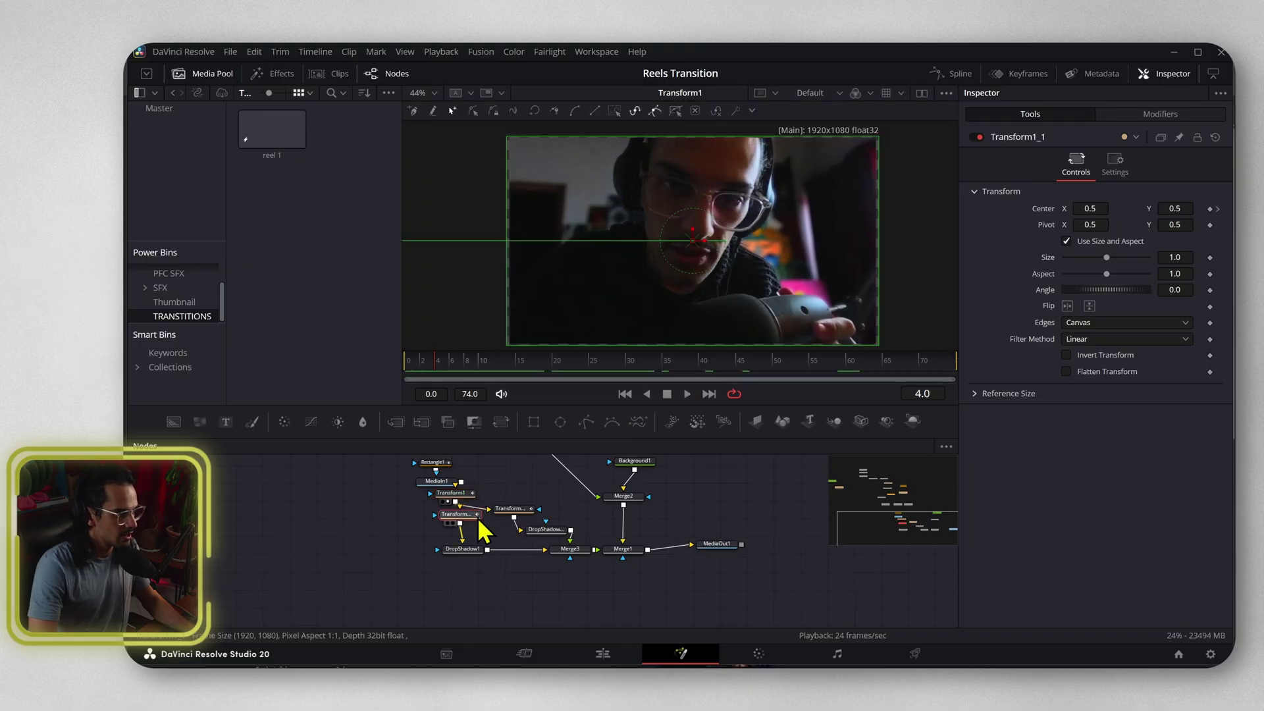
pyautogui.press('1')
pyautogui.click(499, 362)
pyautogui.moveTo(505, 368); pyautogui.dragTo(612, 370)
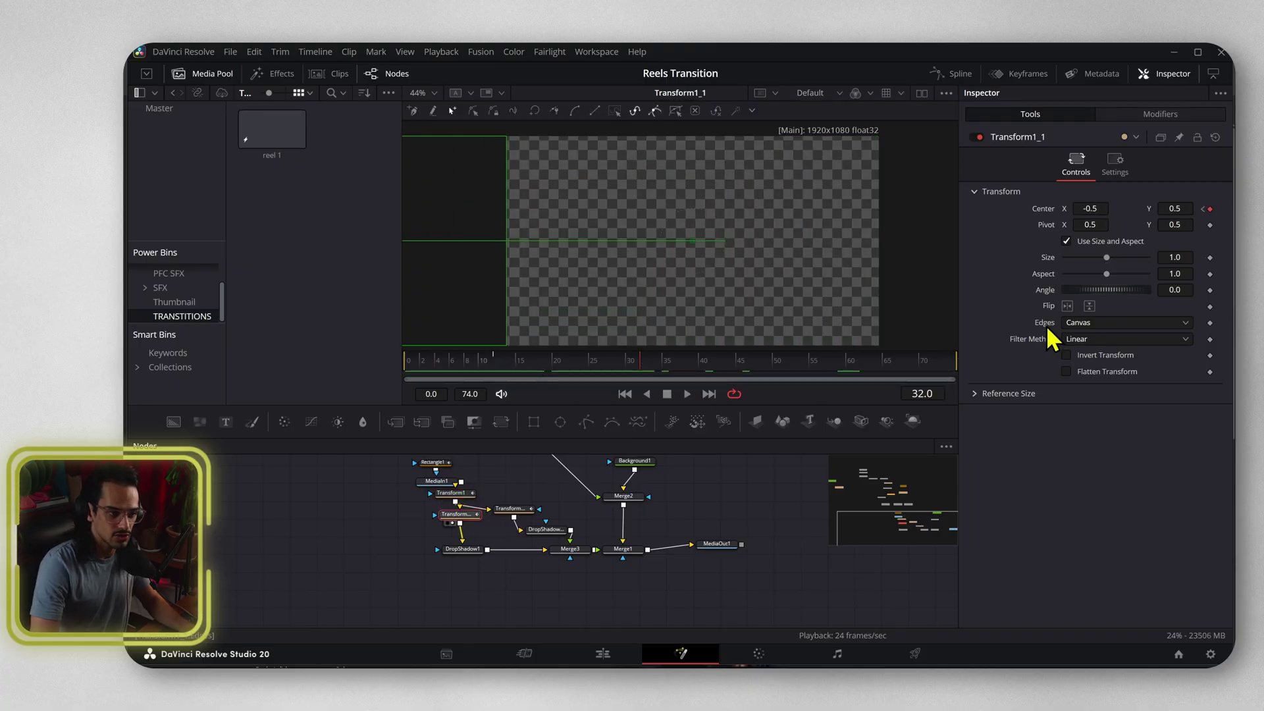
pyautogui.click(1076, 323)
pyautogui.click(1076, 355)
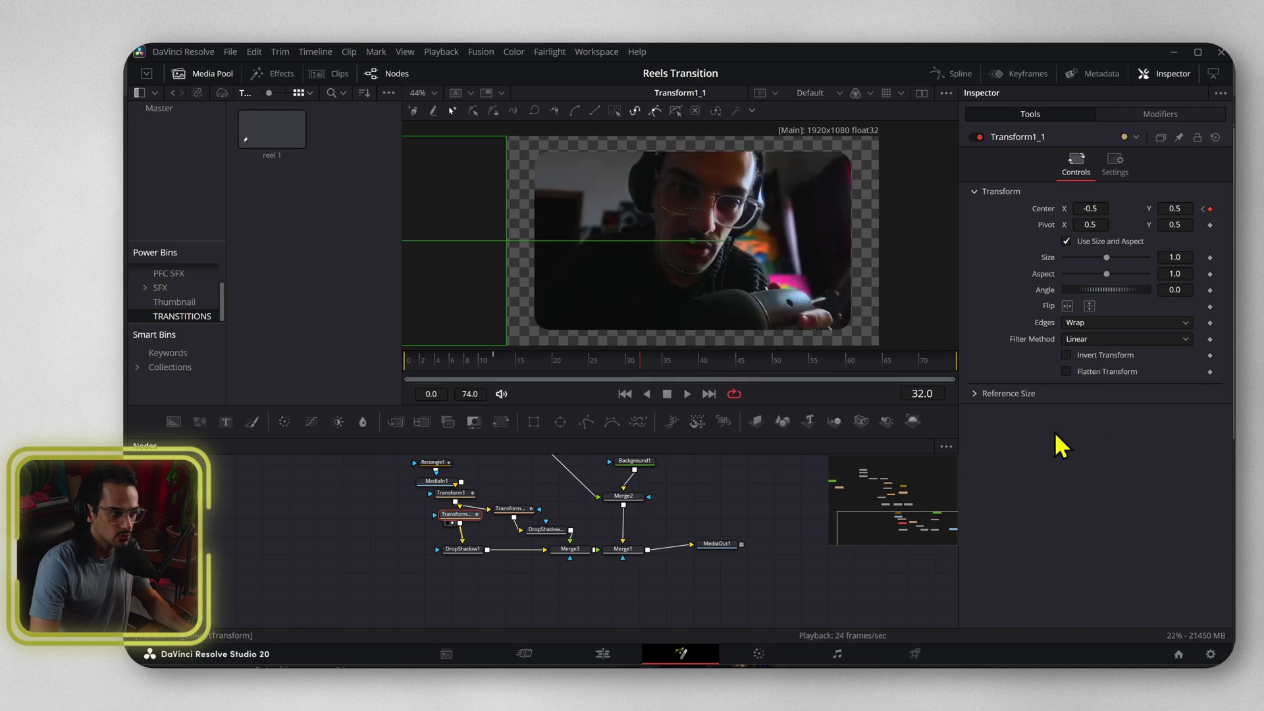
pyautogui.hotkey('ctrl', 'z')
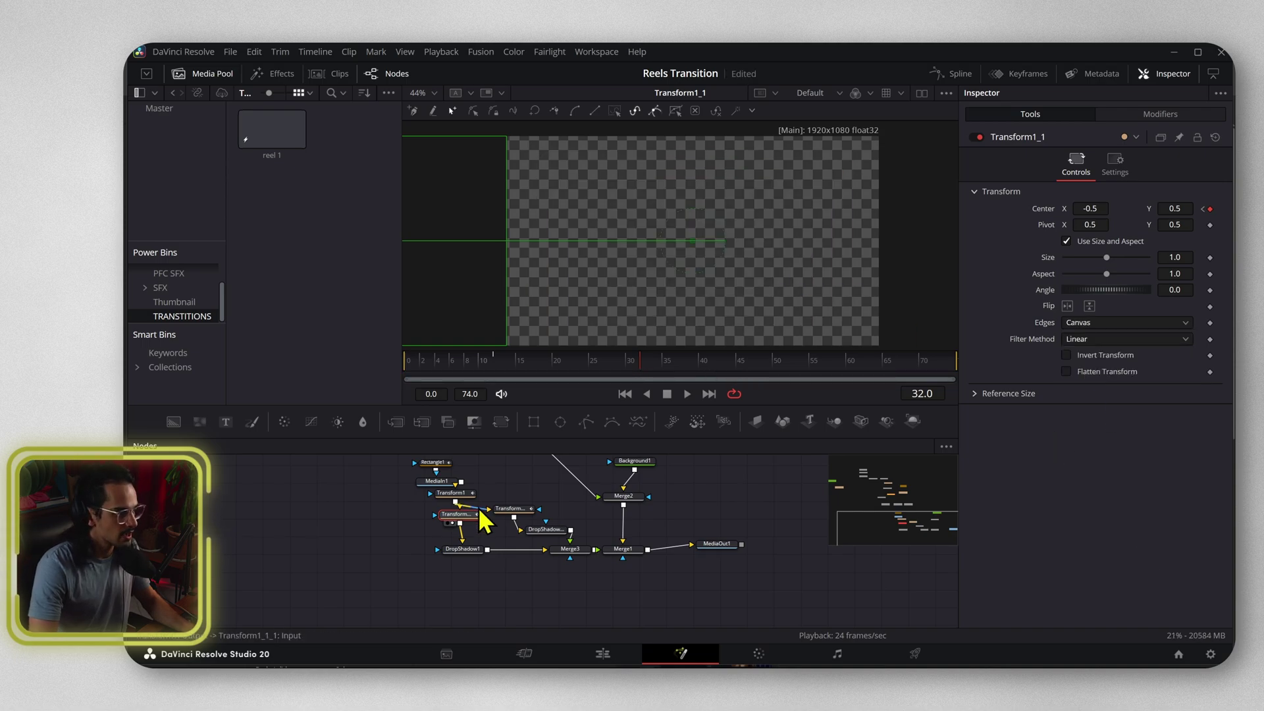
# Review Transform1_1_1's slide-in, DropShadow1, and the final MediaOut1 composite across frames.
pyautogui.click(513, 509)
pyautogui.press('1')
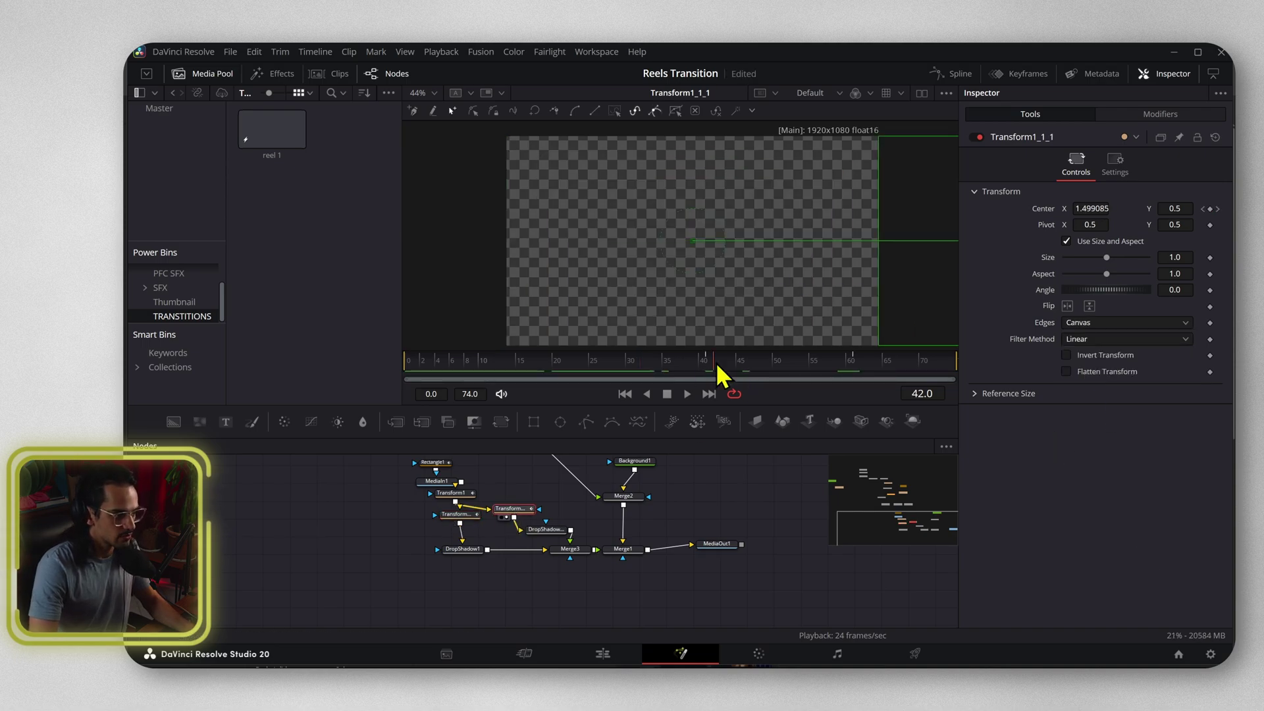
pyautogui.moveTo(716, 362); pyautogui.dragTo(854, 361)
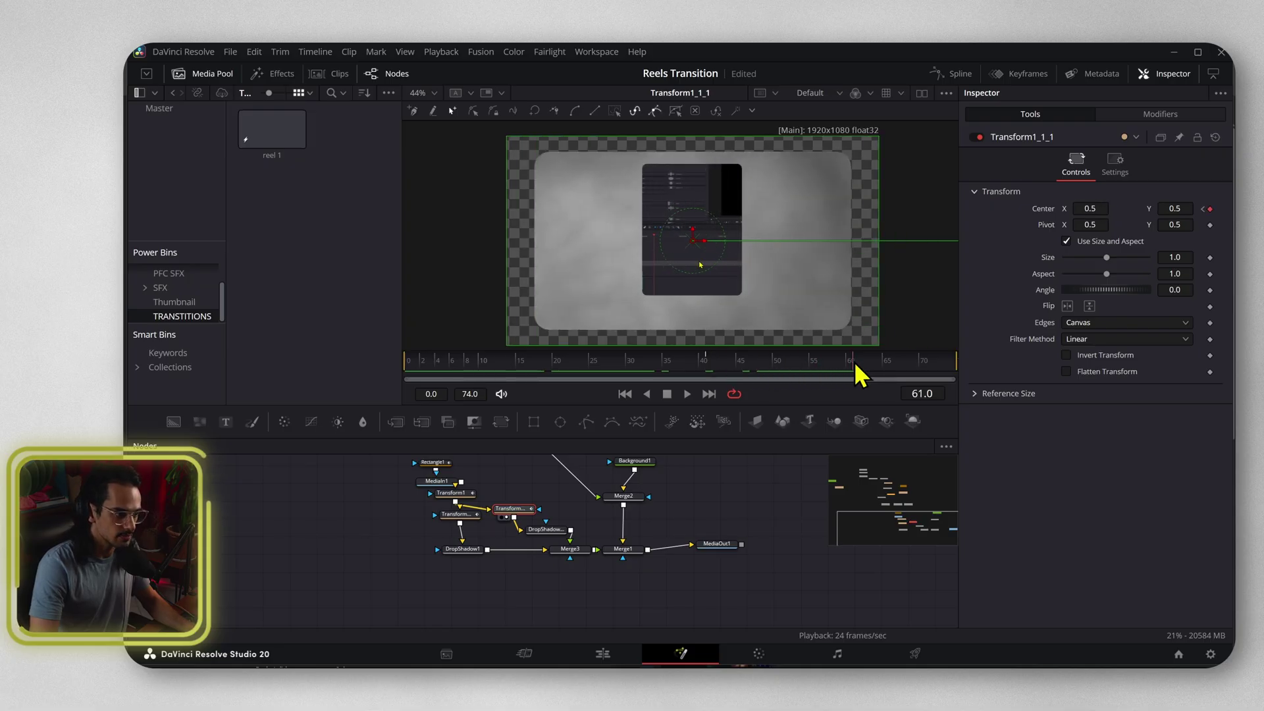
pyautogui.click(464, 550)
pyautogui.press('1')
pyautogui.click(726, 546)
pyautogui.press('1')
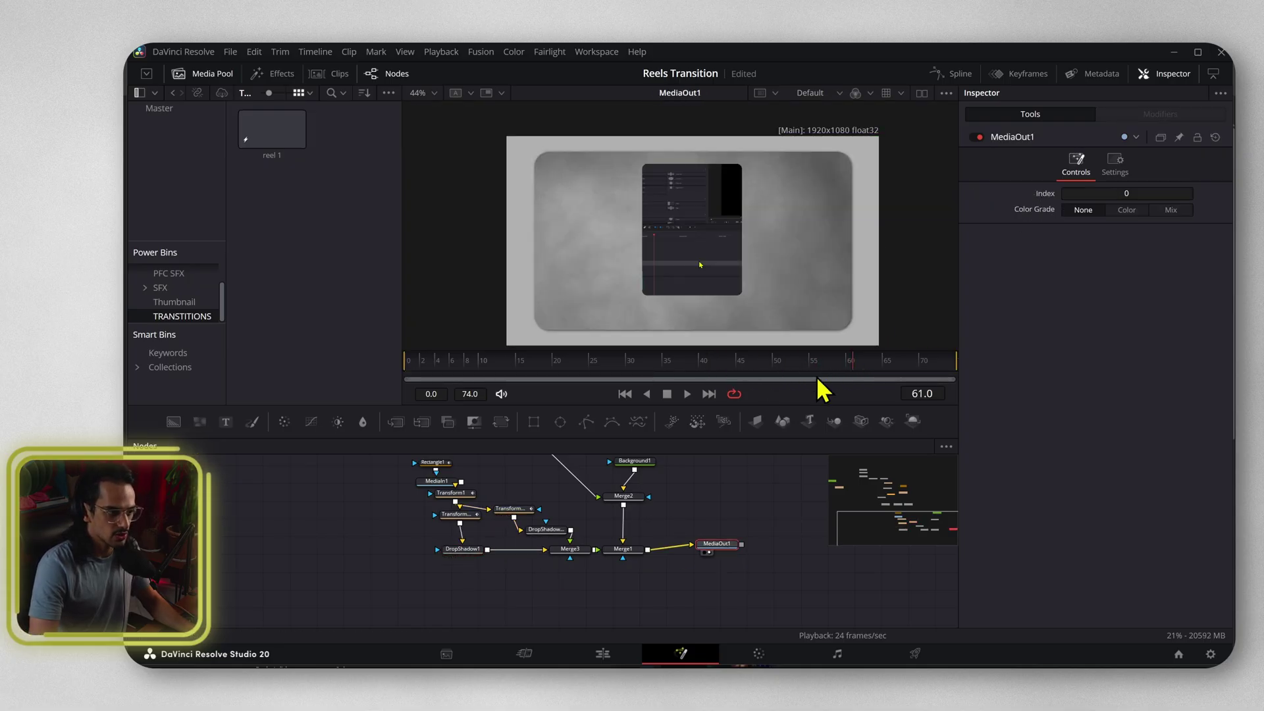
pyautogui.moveTo(869, 366); pyautogui.dragTo(689, 366)
# Rearrange Background1 and Merge2 so they sit above Merge1.
pyautogui.scroll(3, 705, 516)
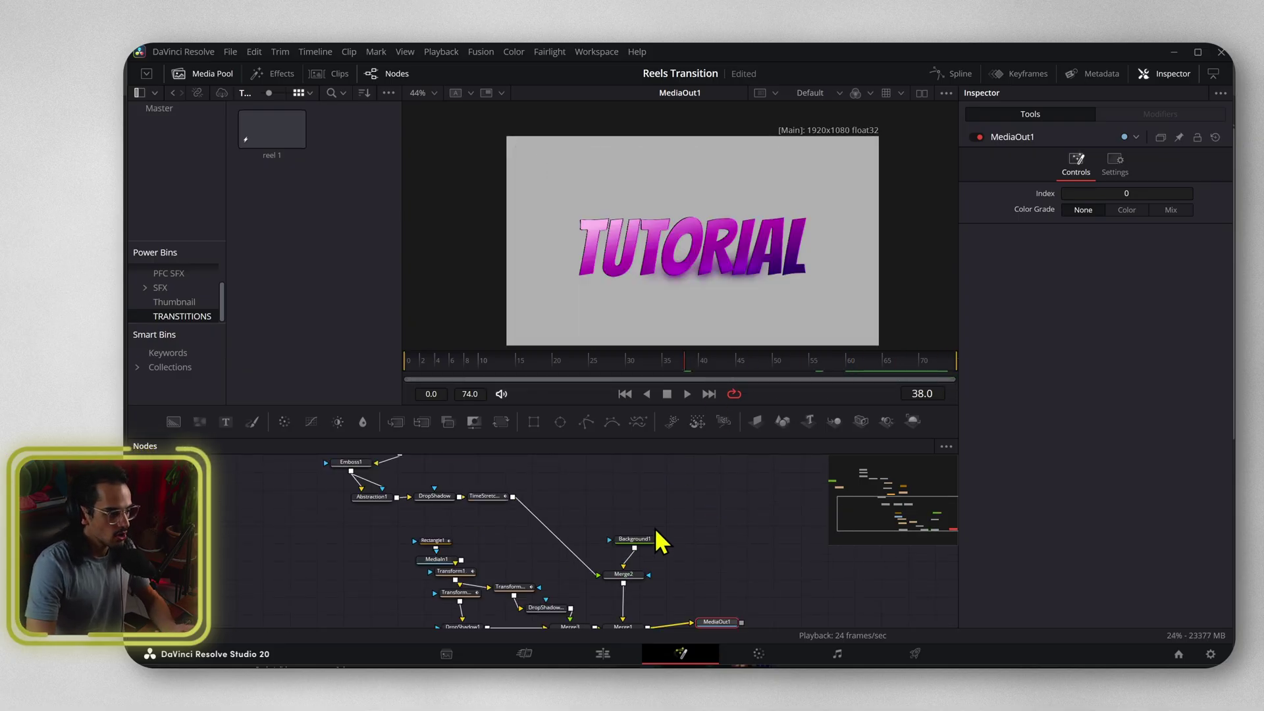
pyautogui.moveTo(654, 528); pyautogui.dragTo(603, 489)
pyautogui.scroll(-2, 596, 491)
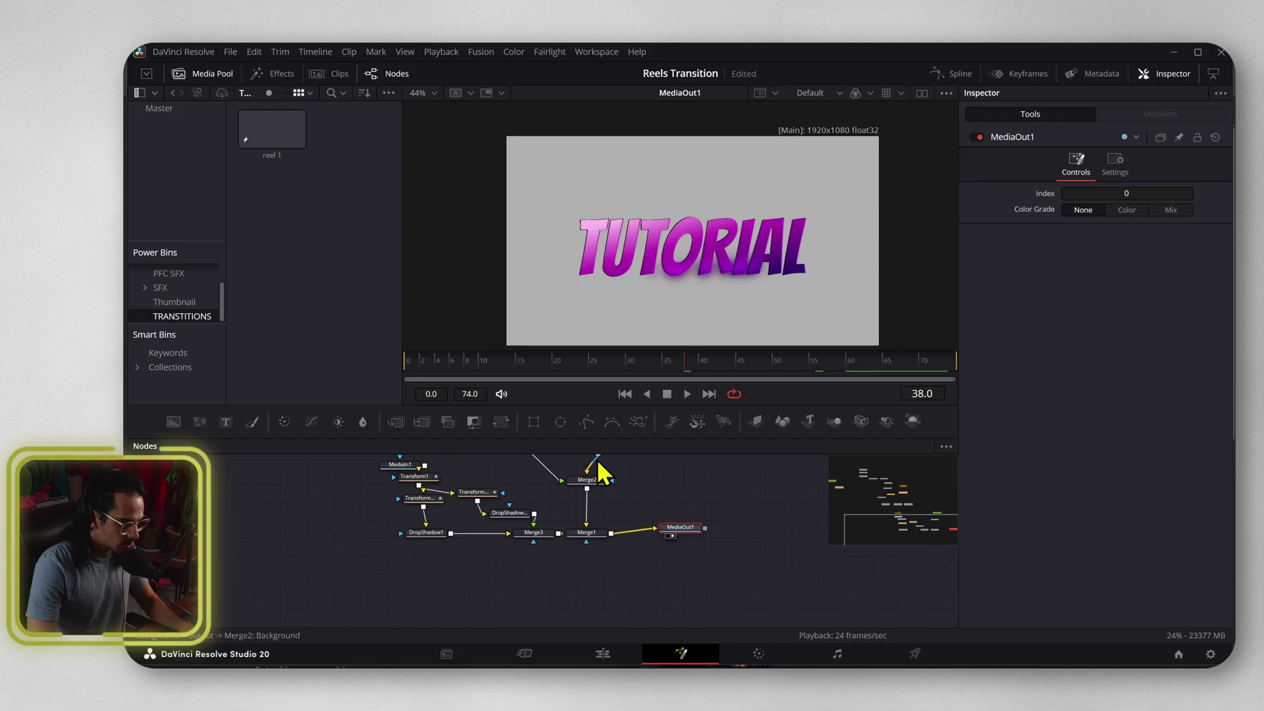
pyautogui.moveTo(598, 491); pyautogui.dragTo(601, 618)
pyautogui.click(588, 574)
pyautogui.click(579, 613)
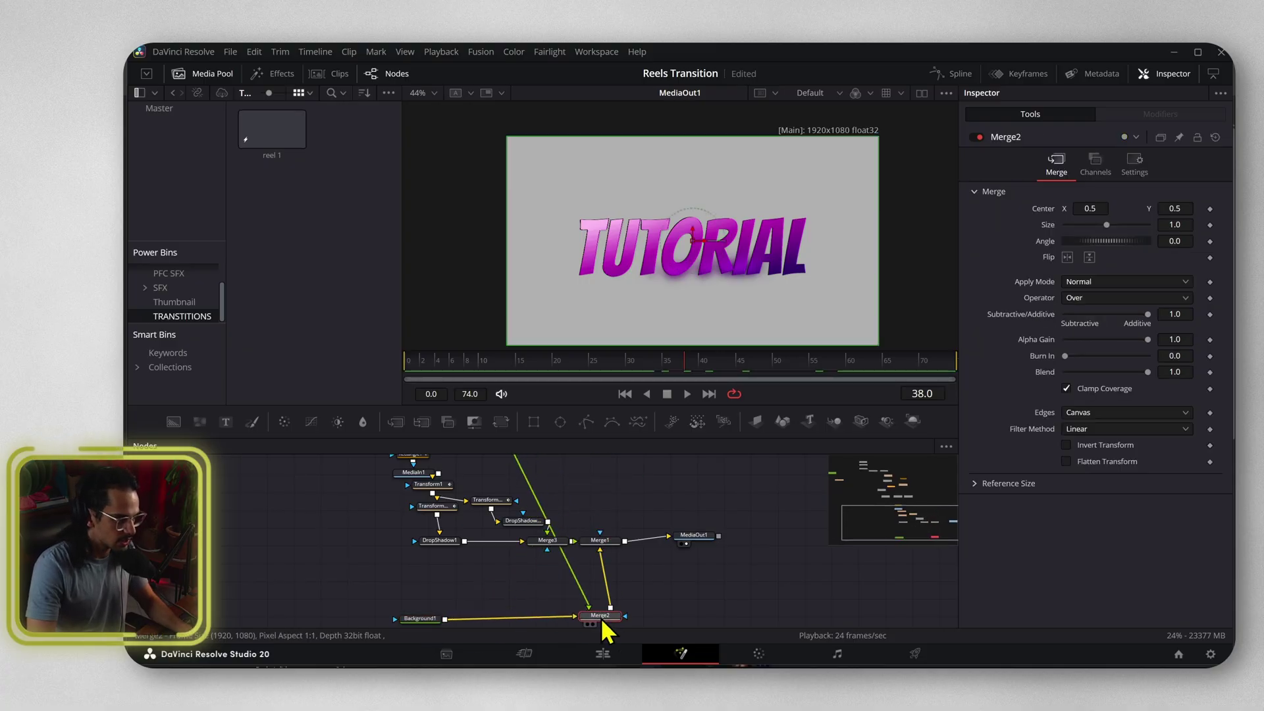
pyautogui.moveTo(441, 620); pyautogui.dragTo(665, 494)
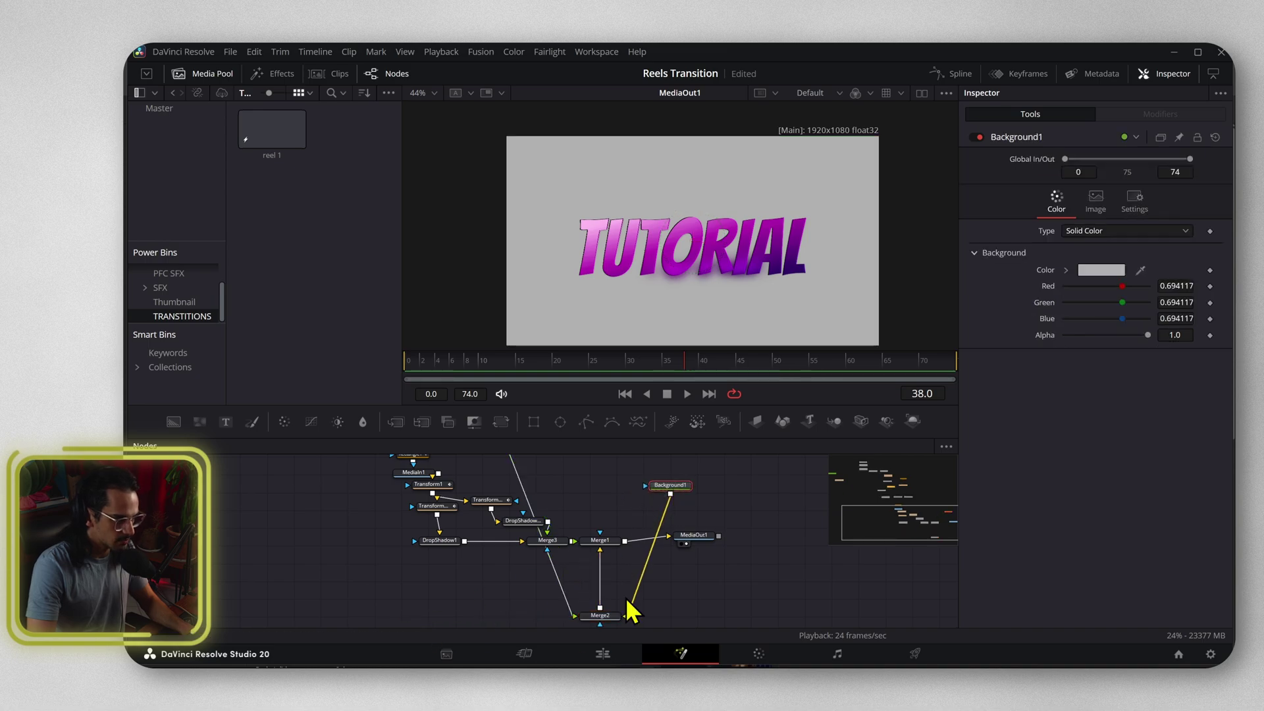
pyautogui.moveTo(596, 616); pyautogui.dragTo(610, 502)
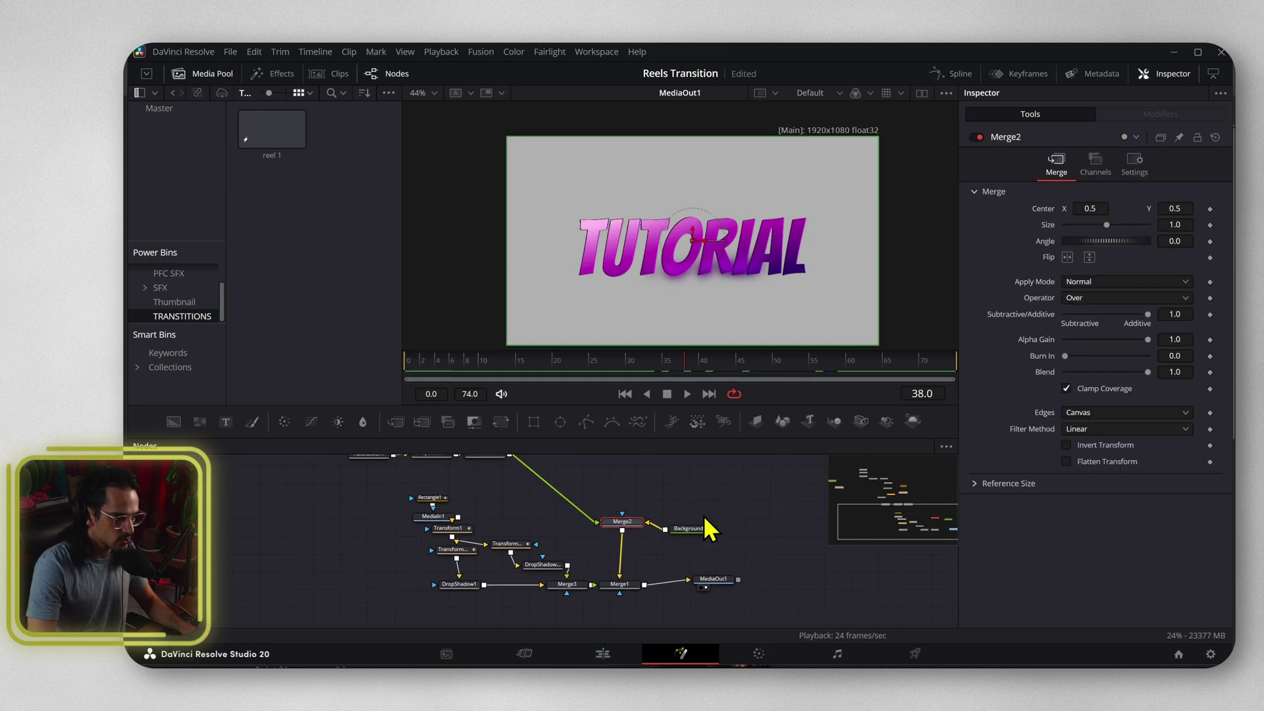
pyautogui.moveTo(683, 517); pyautogui.dragTo(647, 481)
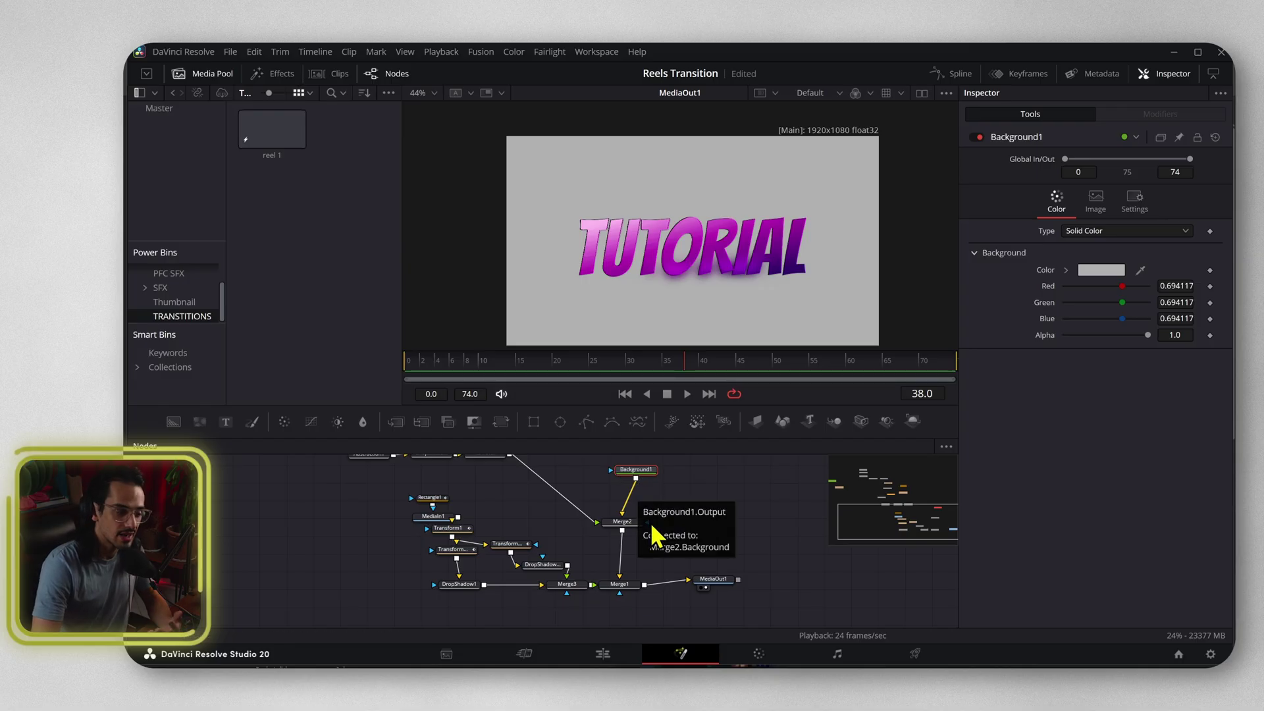
# Delete and restore Merge2, then settle it under Background1 above Merge1.
pyautogui.click(625, 523)
pyautogui.press('Delete')
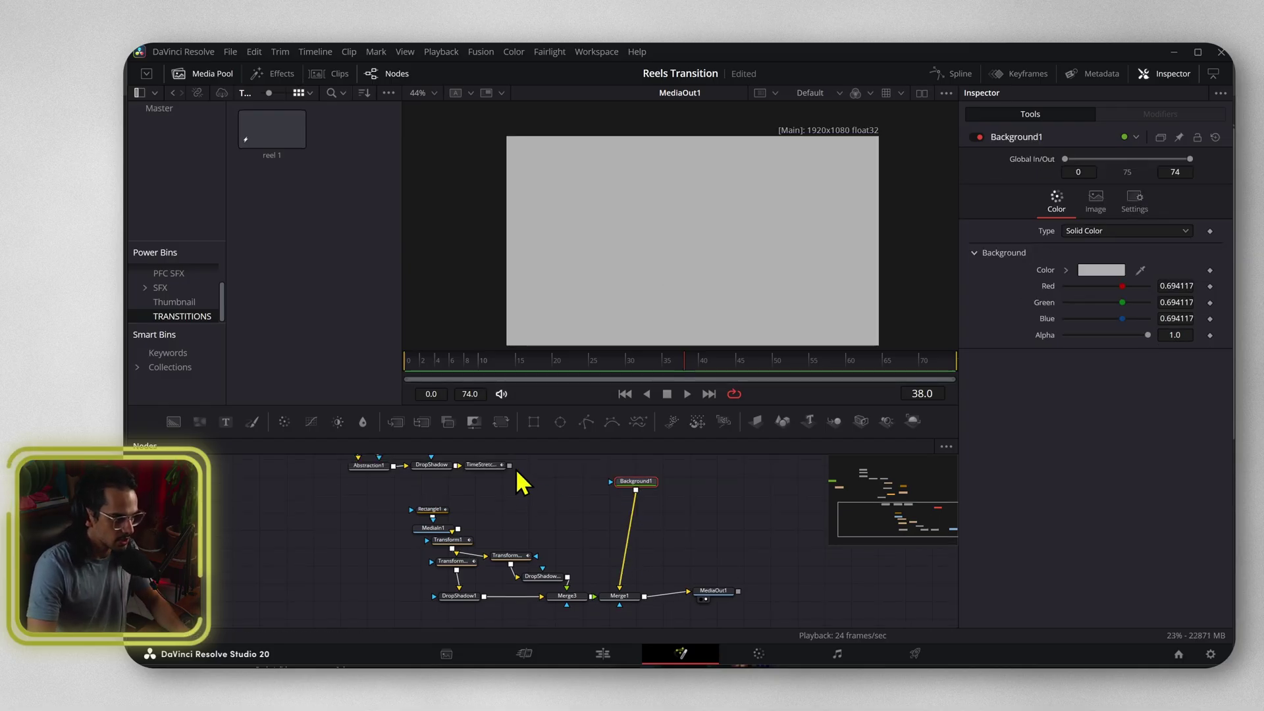
pyautogui.hotkey('ctrl', 'z')
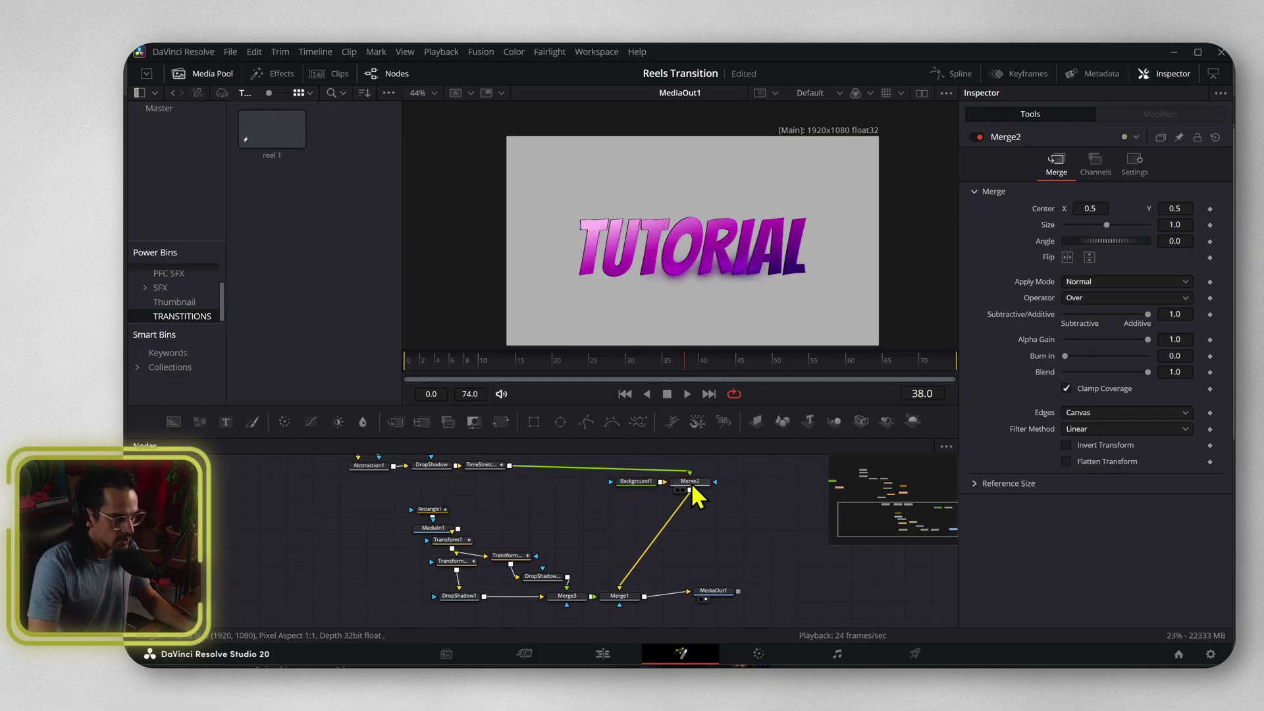
pyautogui.moveTo(619, 546); pyautogui.dragTo(628, 536)
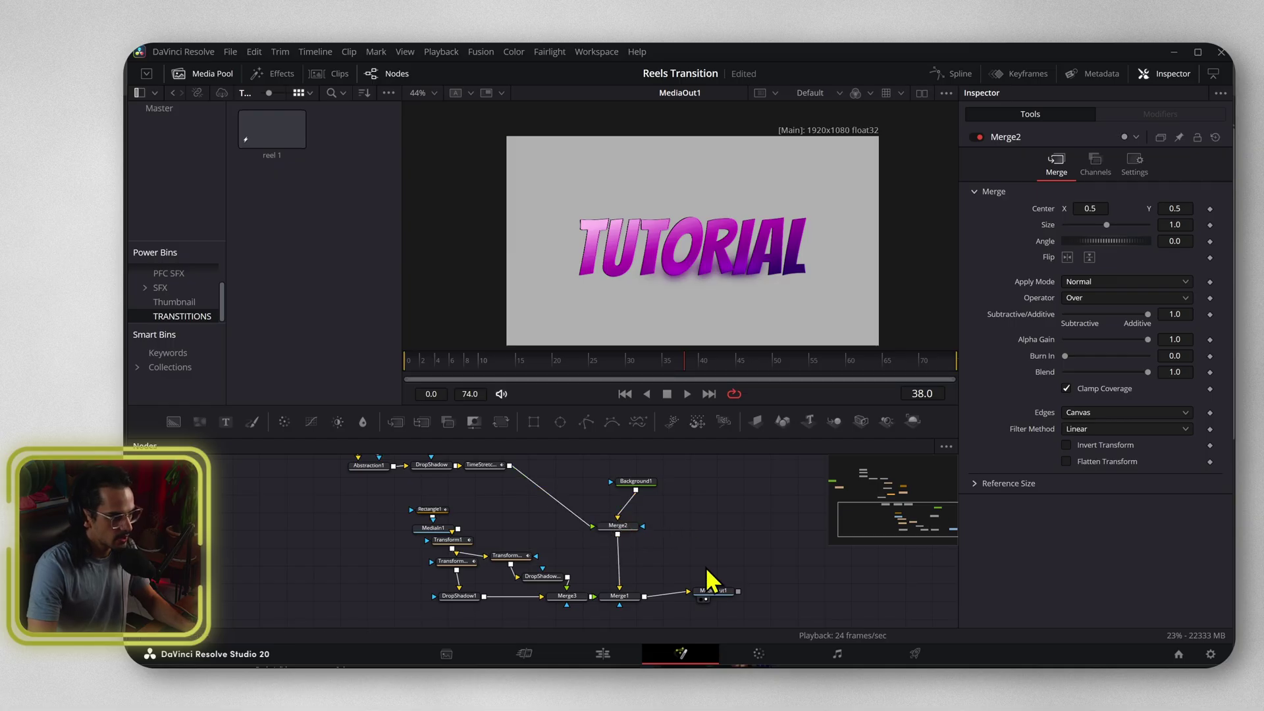
pyautogui.scroll(2, 692, 530)
# Jump to frame 18 and scroll the node graph to the existing Template text nodes.
pyautogui.click(536, 360)
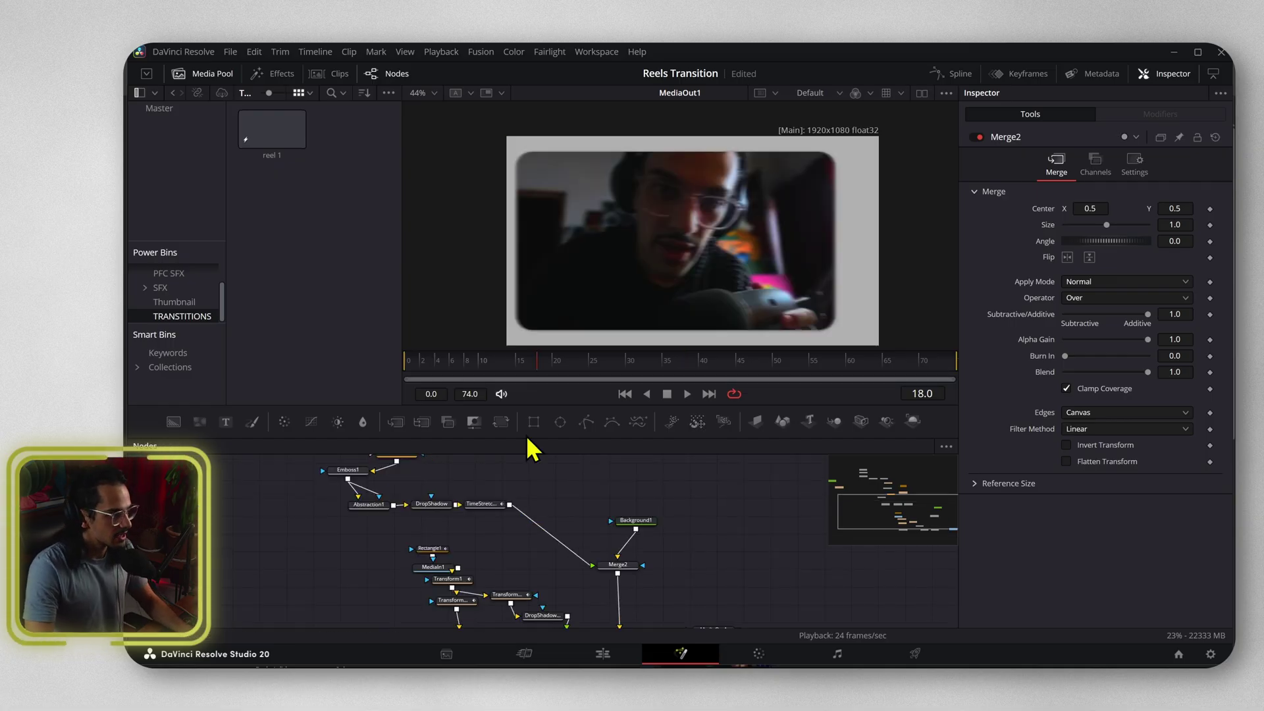
pyautogui.scroll(3, 494, 527)
pyautogui.hscroll(-3, 382, 480)
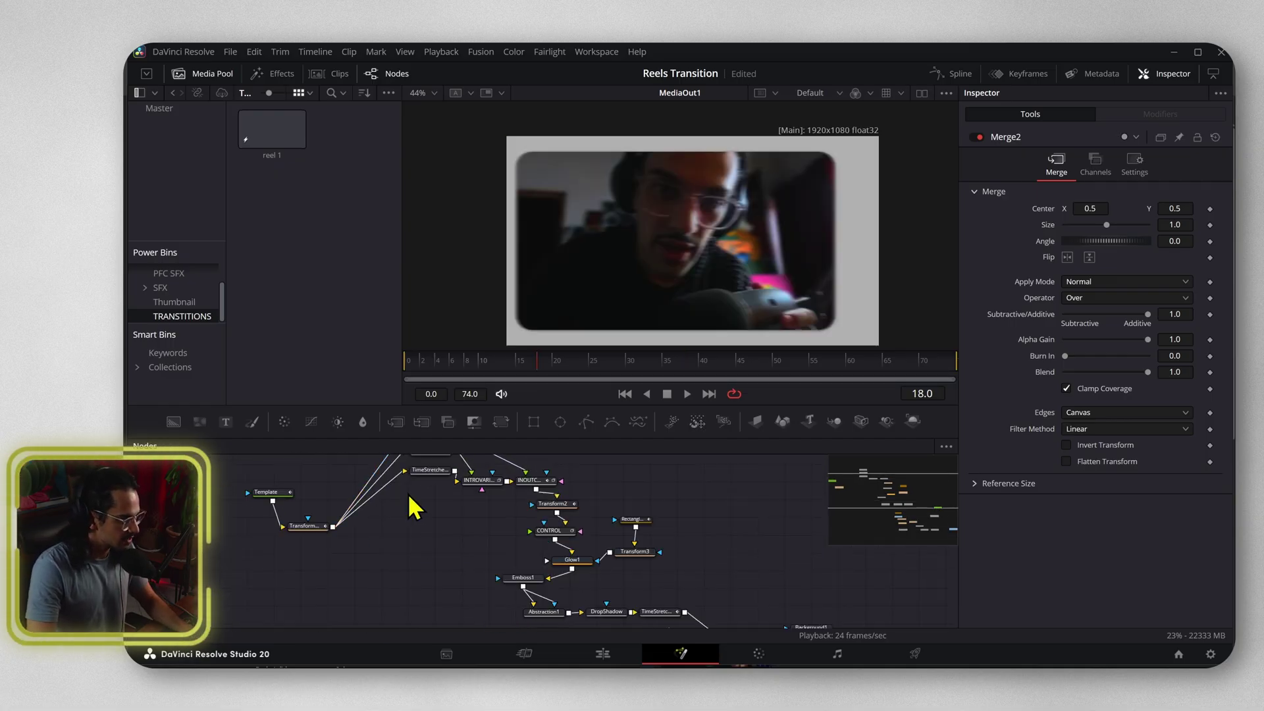
pyautogui.scroll(2, 565, 507)
pyautogui.hscroll(2, 559, 555)
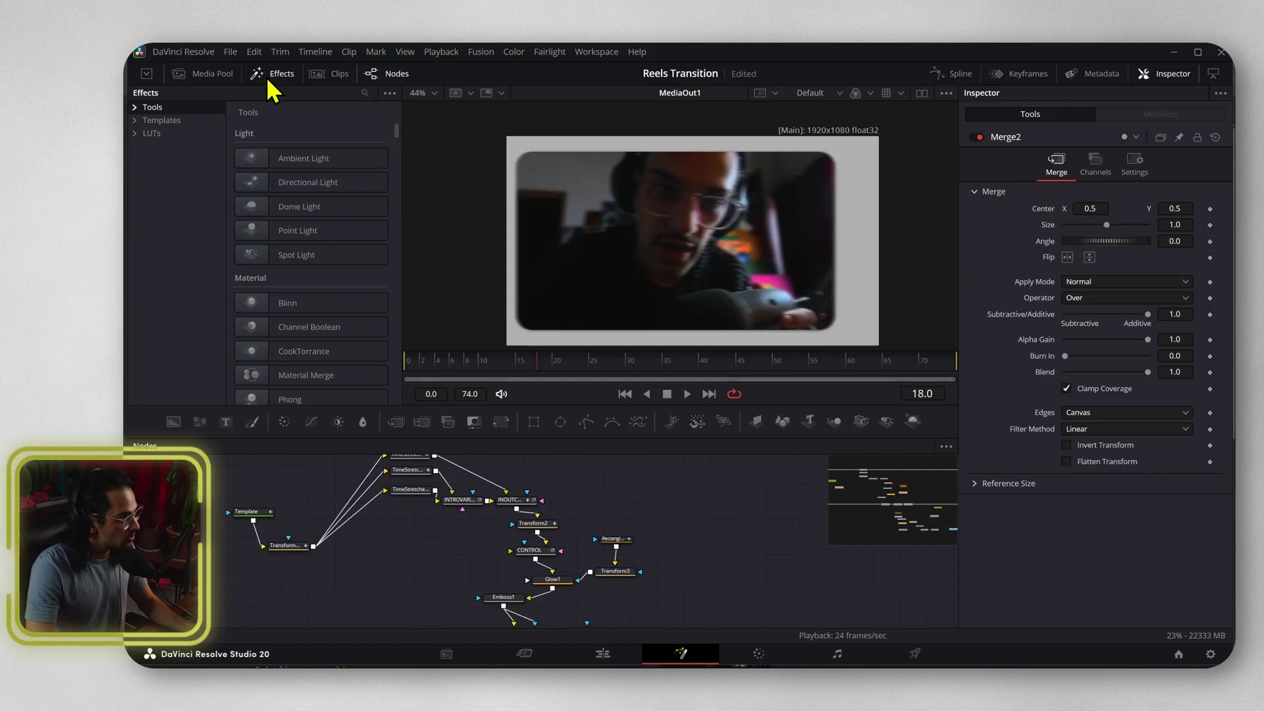
# Add the TFX 4 - Flicker Slide Up title from the TextFx Pack and remove its duplicate MediaOut.
pyautogui.click(366, 95)
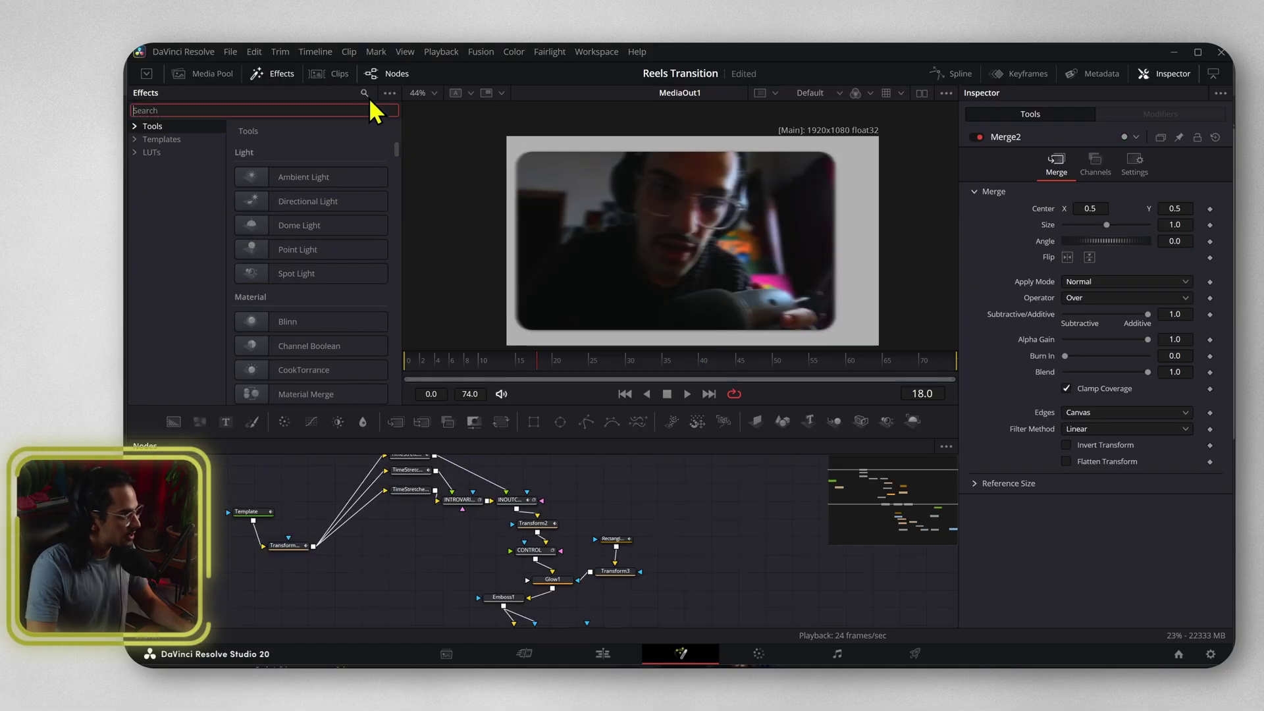
pyautogui.write('text')
pyautogui.click(137, 140)
pyautogui.click(192, 111)
pyautogui.write('fx')
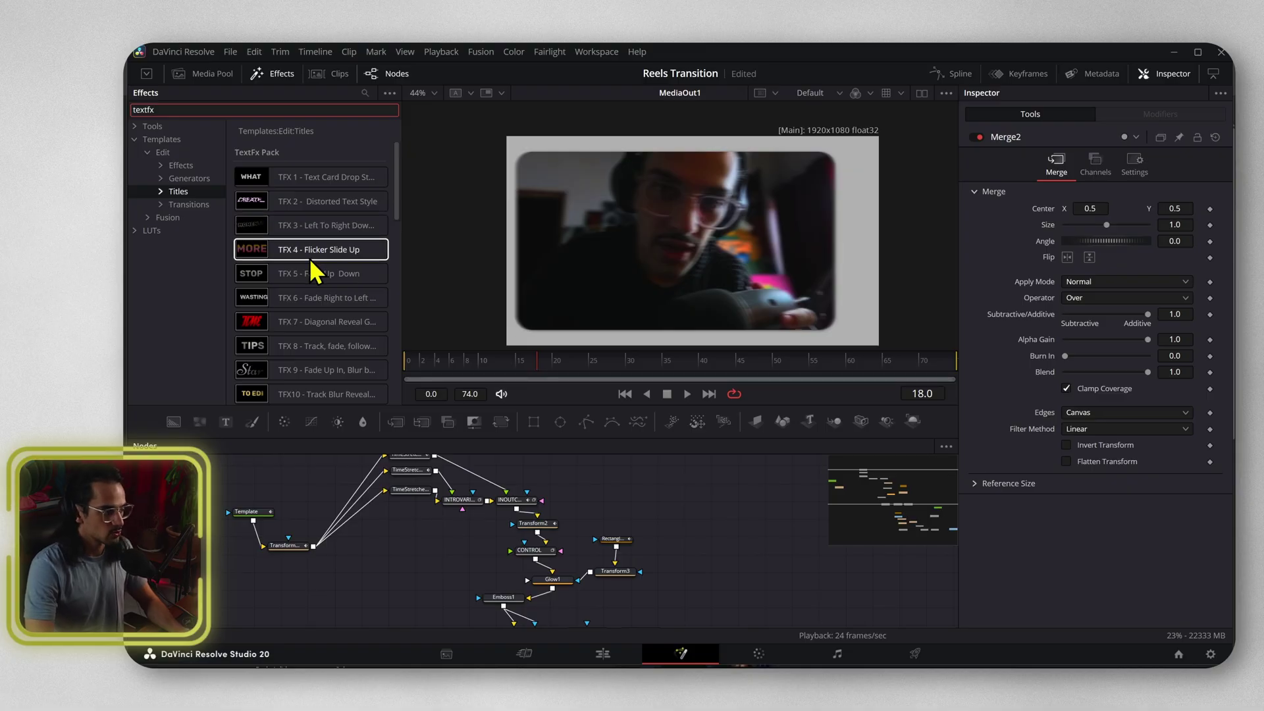
pyautogui.moveTo(316, 254); pyautogui.dragTo(783, 487)
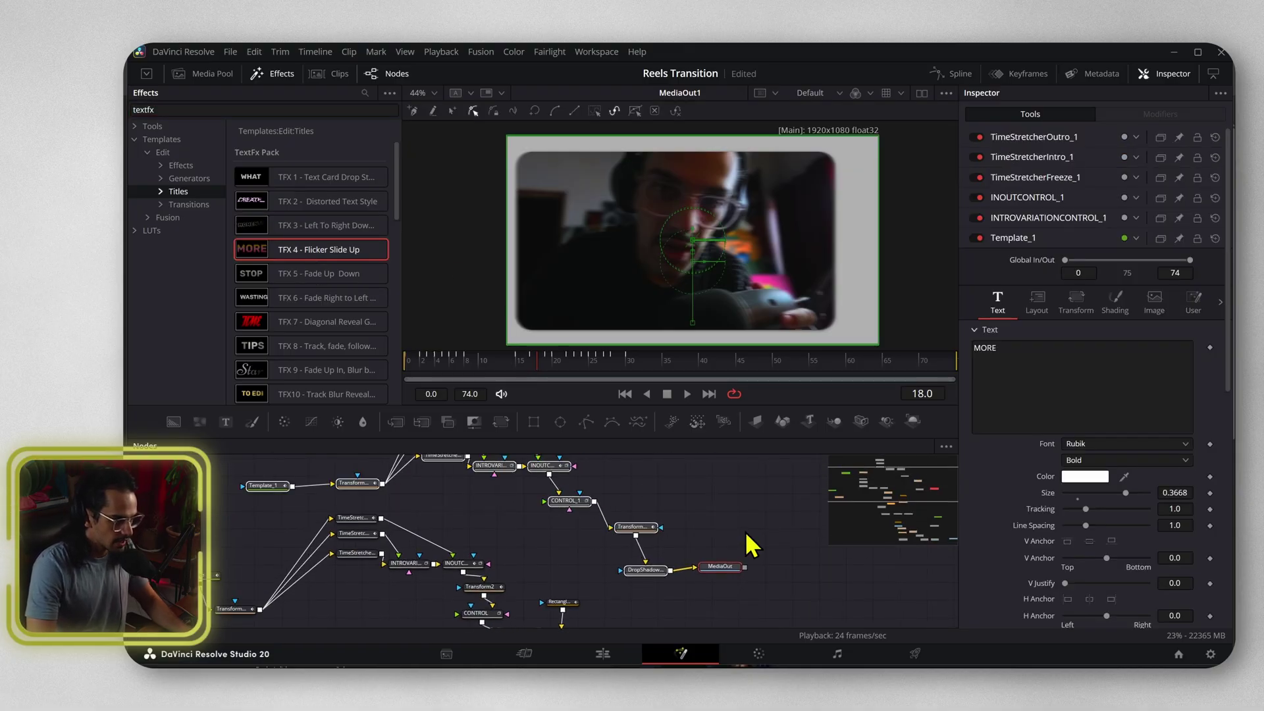
pyautogui.moveTo(747, 534); pyautogui.dragTo(728, 588)
pyautogui.press('Delete')
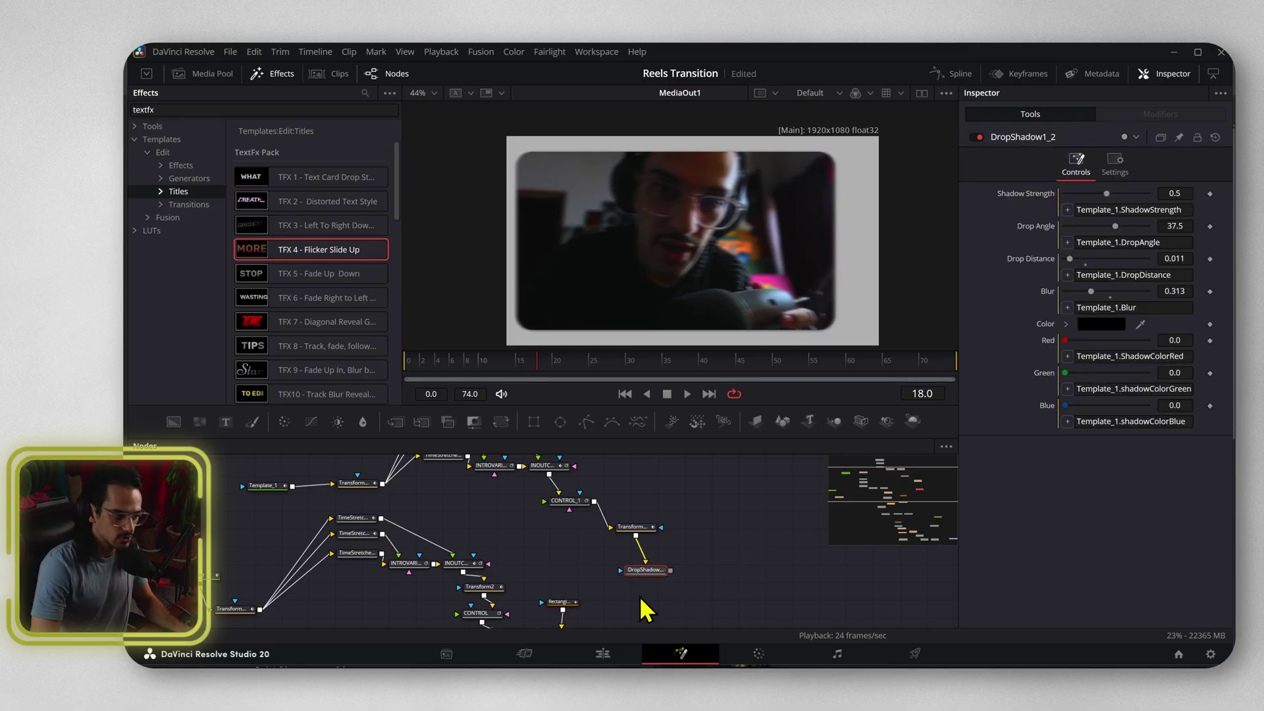
# Wire DropShadow1_2's output into Merge2 and view the MORE title over the grey background.
pyautogui.scroll(-10, 647, 610)
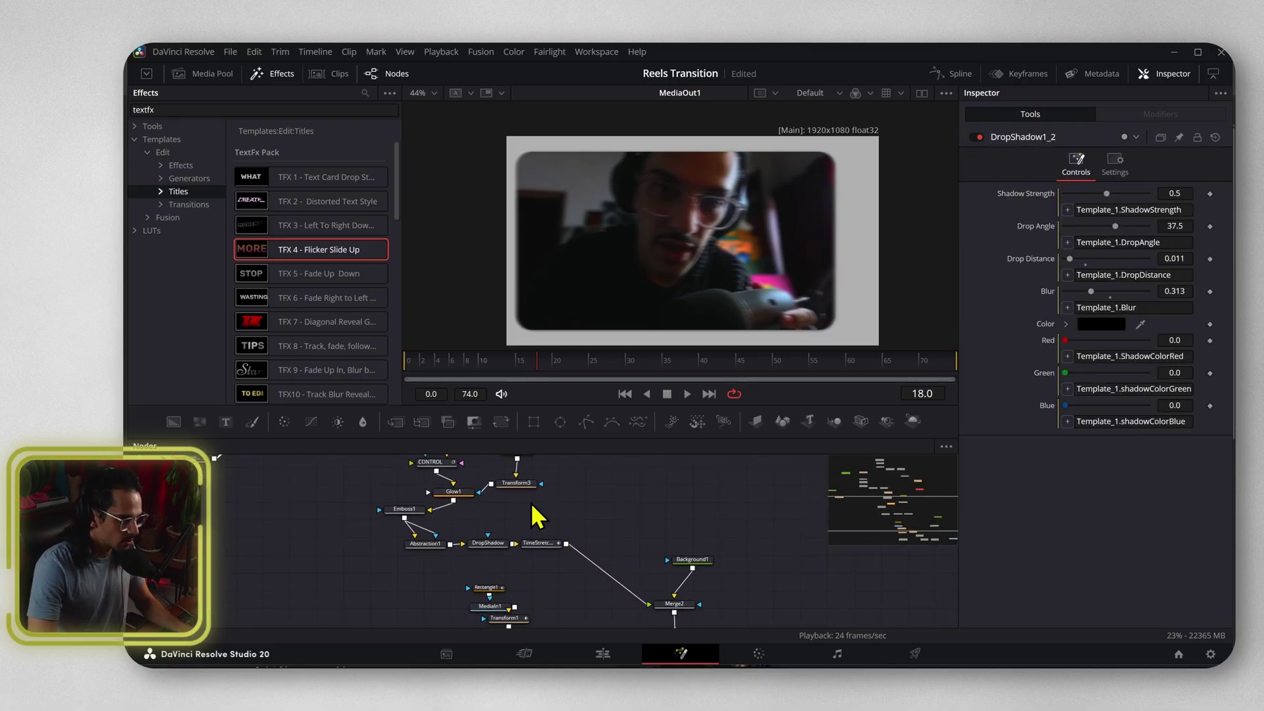
pyautogui.scroll(4, 643, 586)
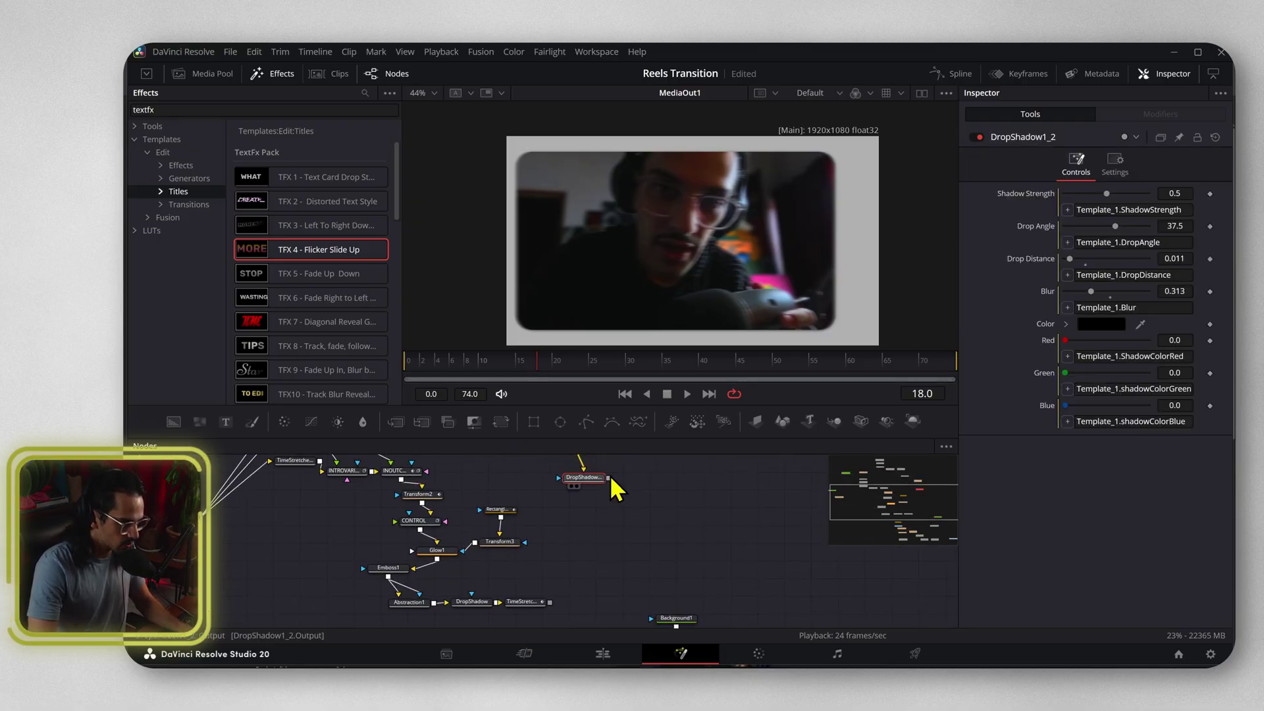
pyautogui.moveTo(607, 478); pyautogui.dragTo(666, 618)
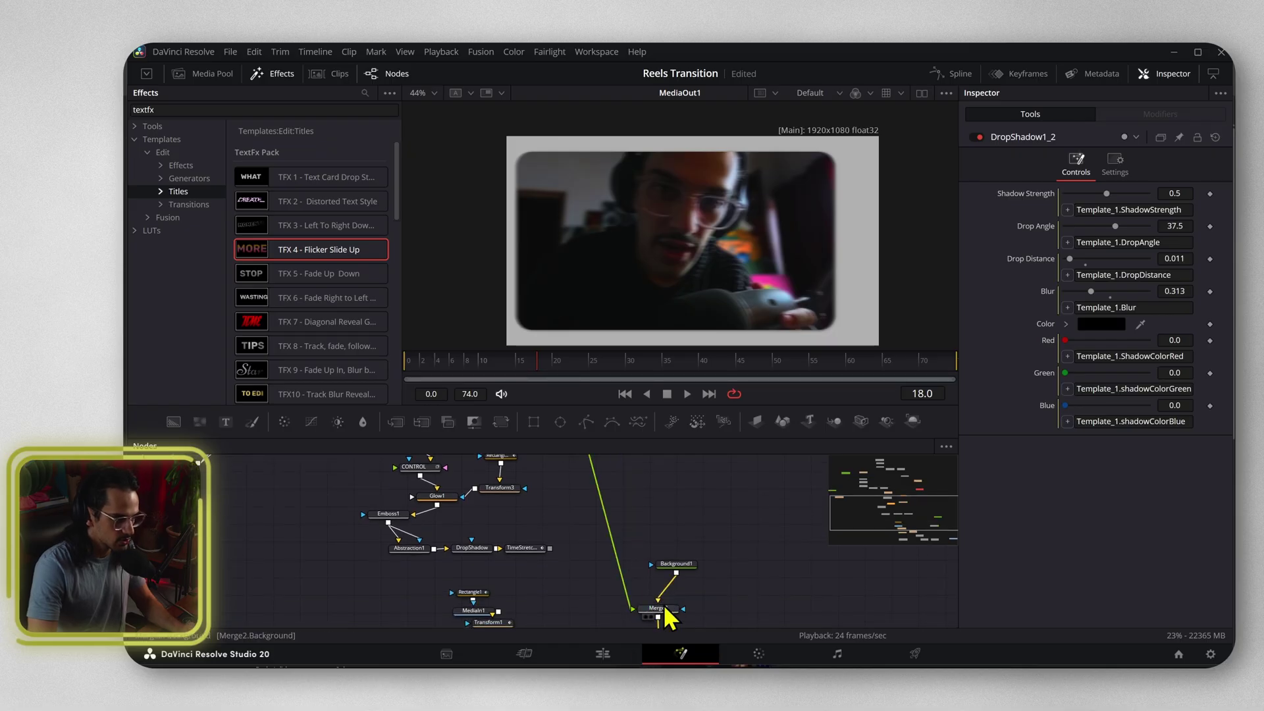
pyautogui.click(662, 609)
pyautogui.press('1')
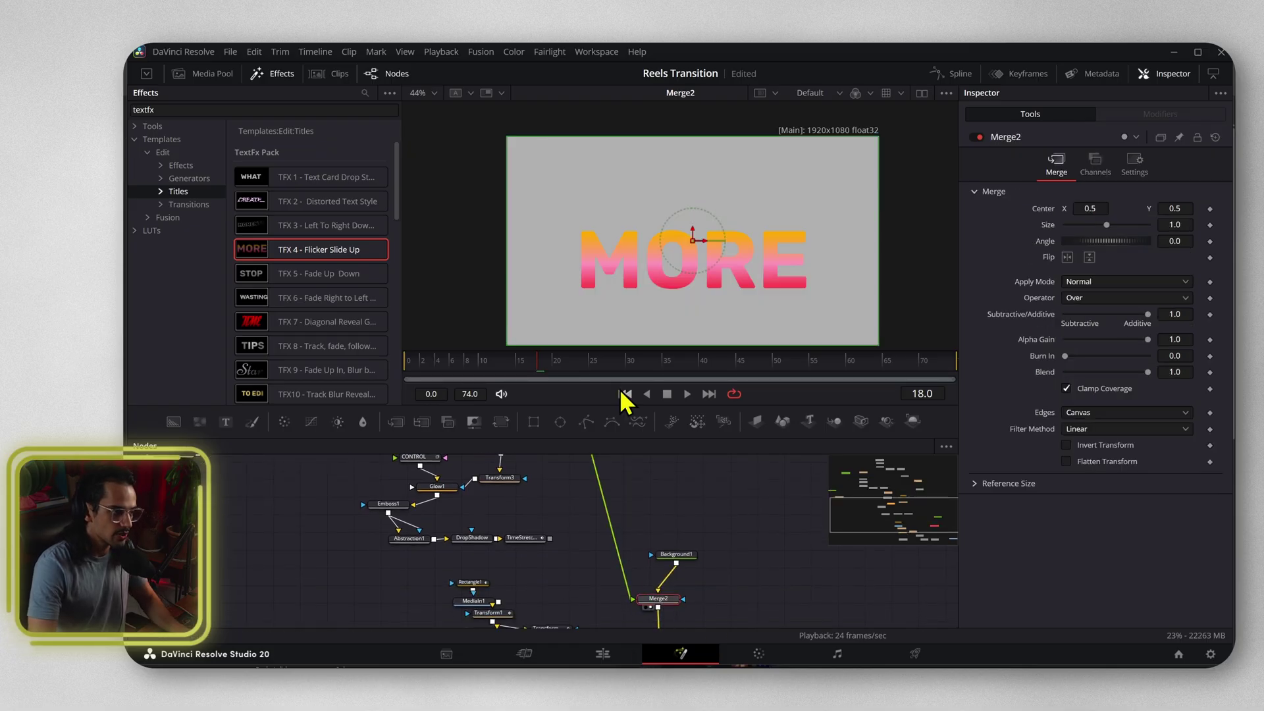
pyautogui.moveTo(552, 367); pyautogui.dragTo(459, 369)
# Inspect the existing TimeStretcher1 settings and preview the clip sliding.
pyautogui.click(537, 538)
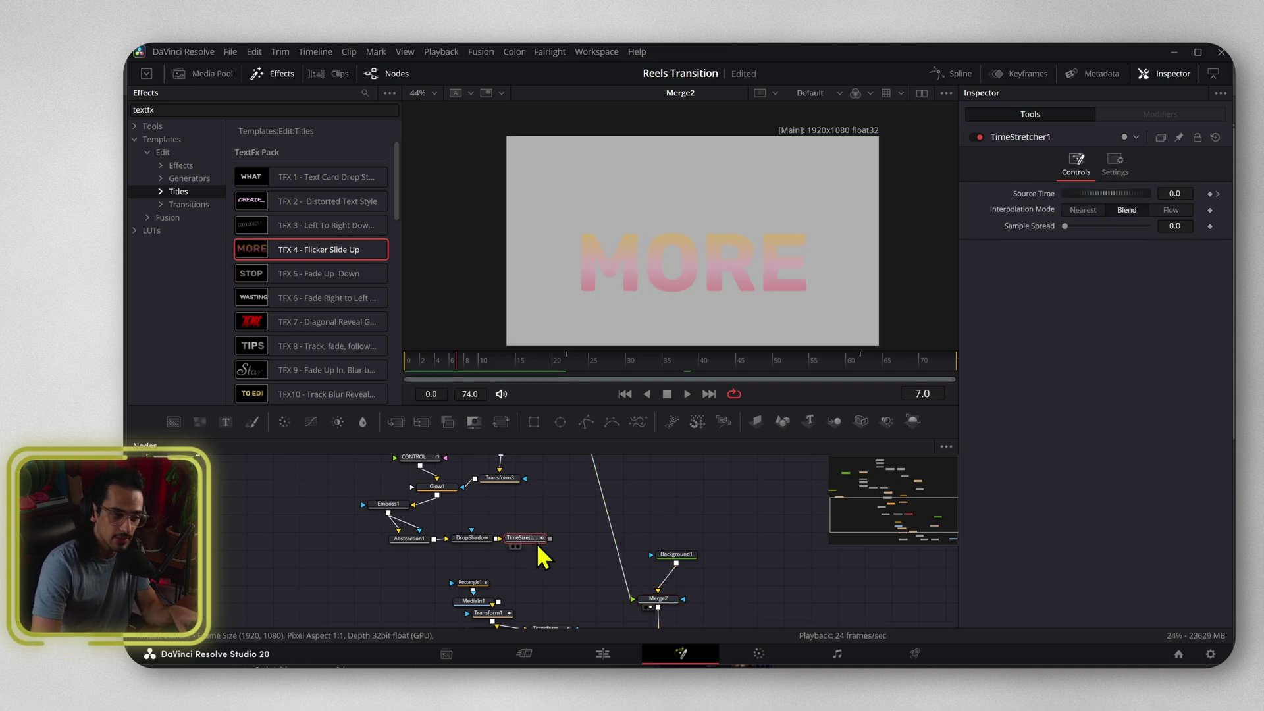
pyautogui.scroll(-2, 660, 559)
pyautogui.scroll(-2, 696, 566)
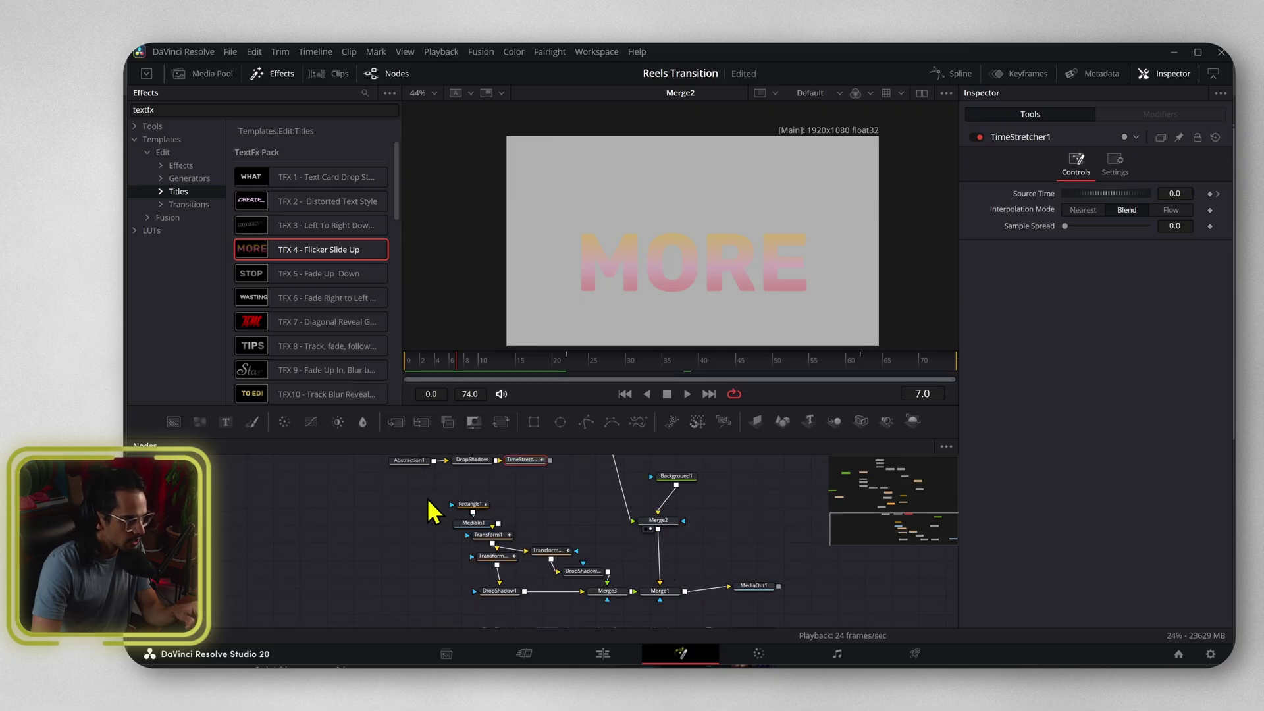
pyautogui.moveTo(429, 499); pyautogui.dragTo(614, 616)
pyautogui.click(491, 368)
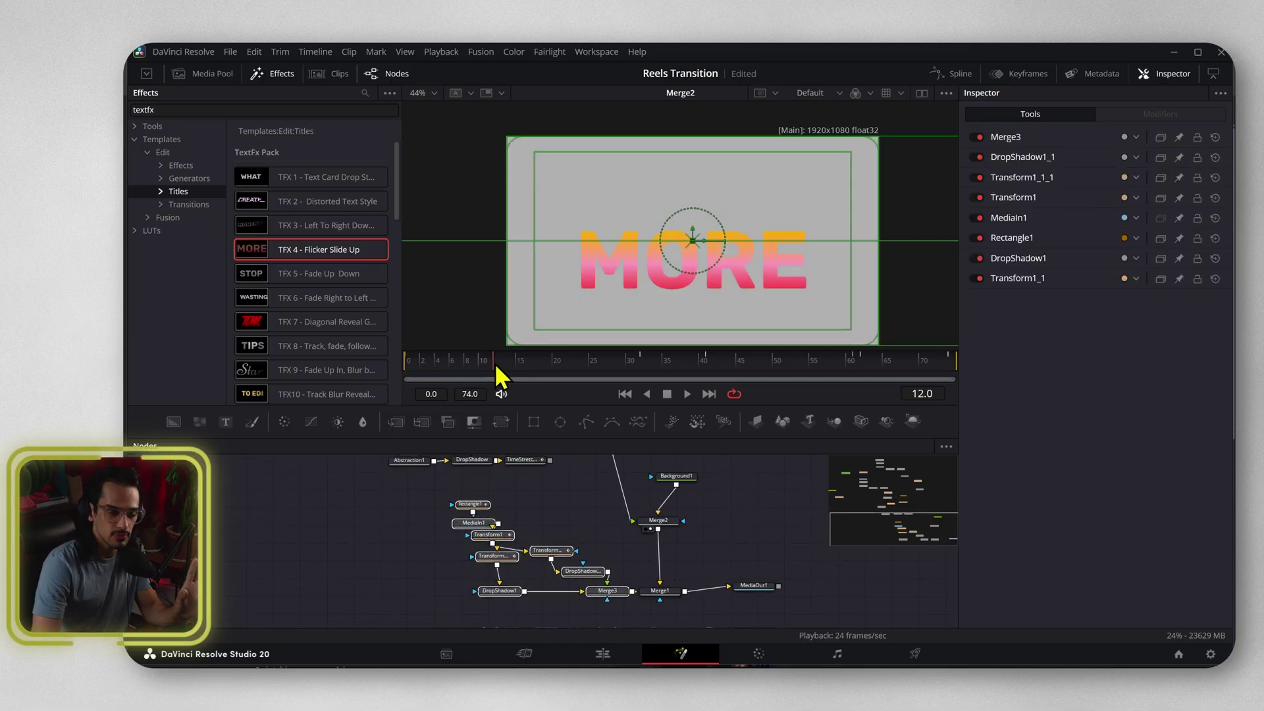
pyautogui.moveTo(496, 368); pyautogui.dragTo(561, 367)
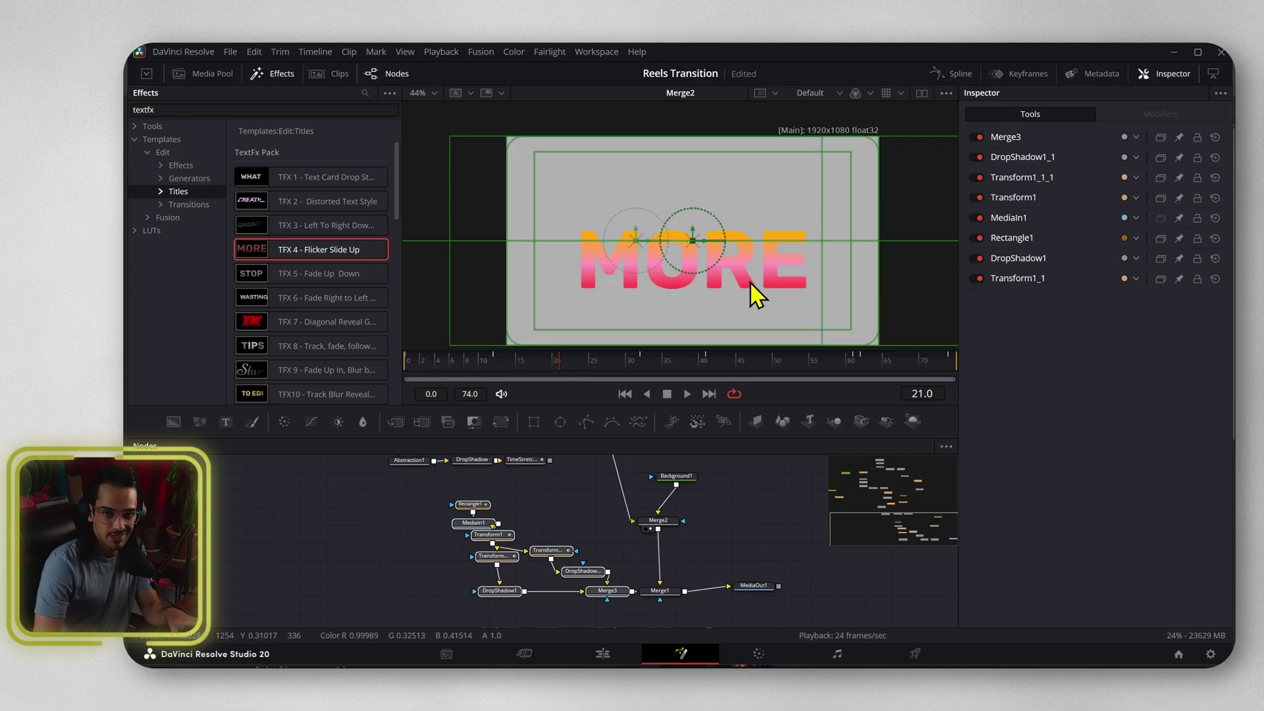
pyautogui.click(770, 501)
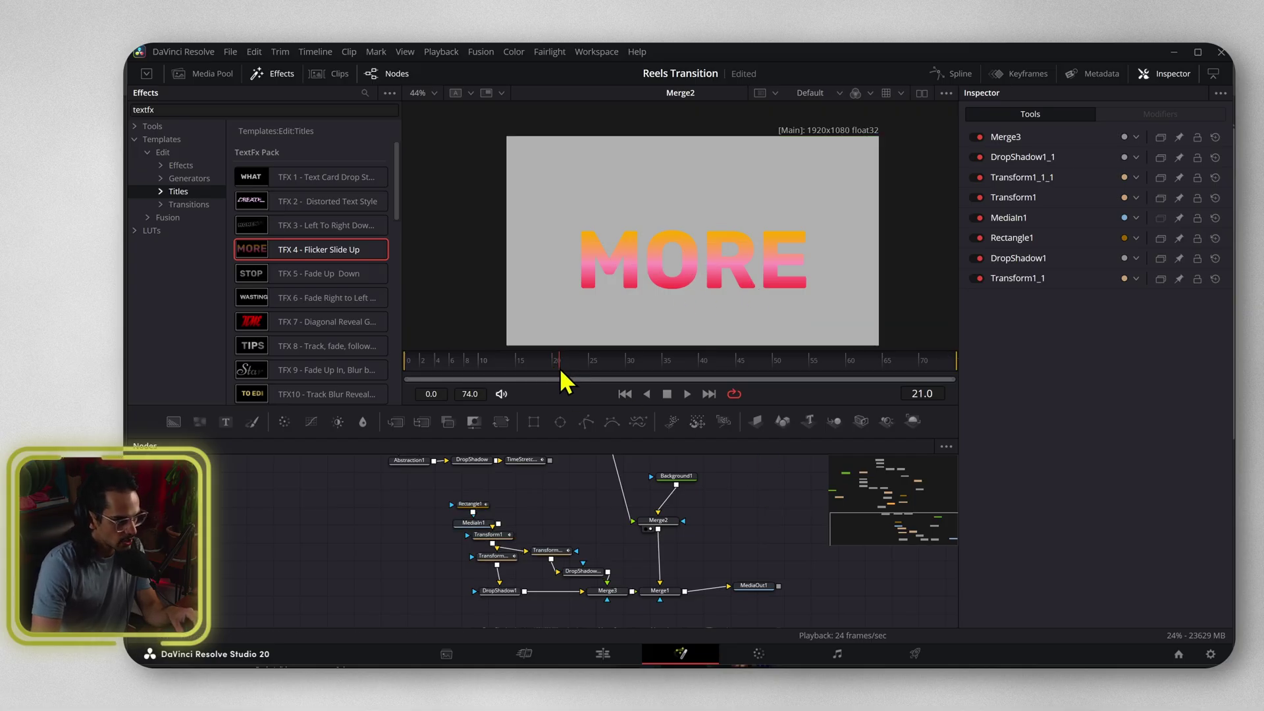
pyautogui.scroll(3, 591, 505)
# Insert a Time Stretcher after the title's drop shadow node.
pyautogui.click(584, 531)
pyautogui.hotkey('shift', 'space')
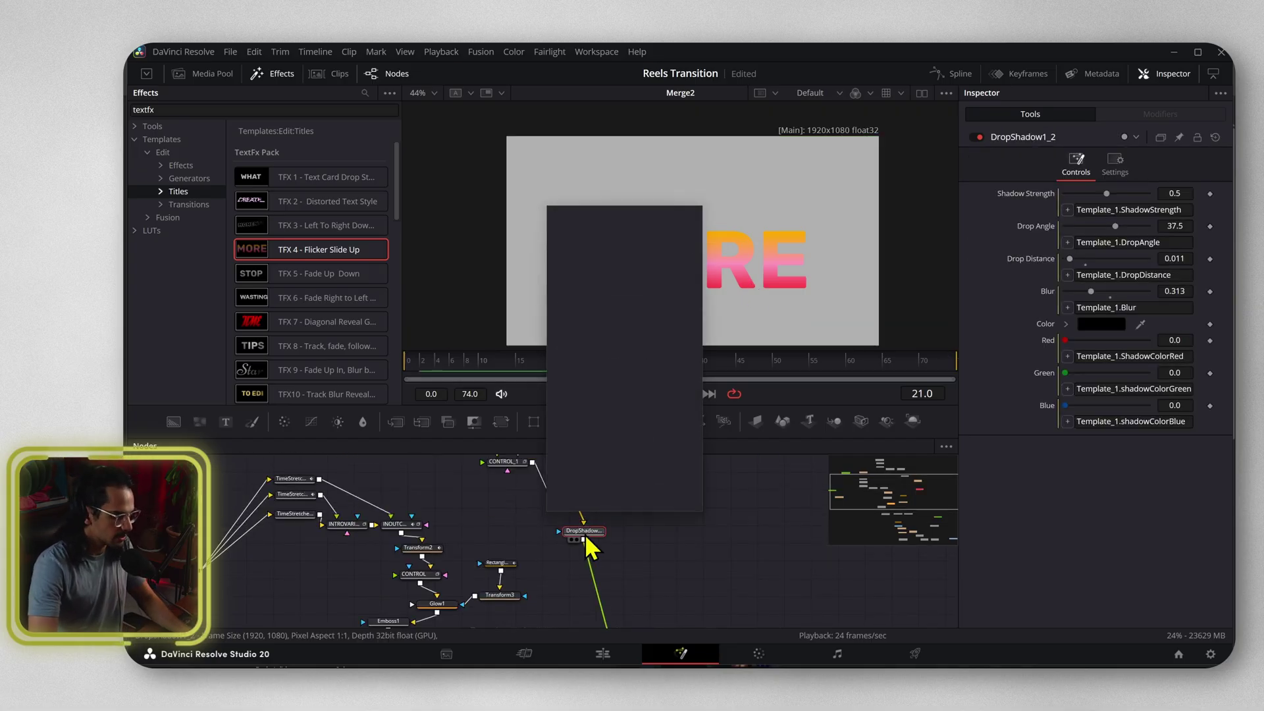
pyautogui.write('time')
pyautogui.press('Down')
pyautogui.press('Return')
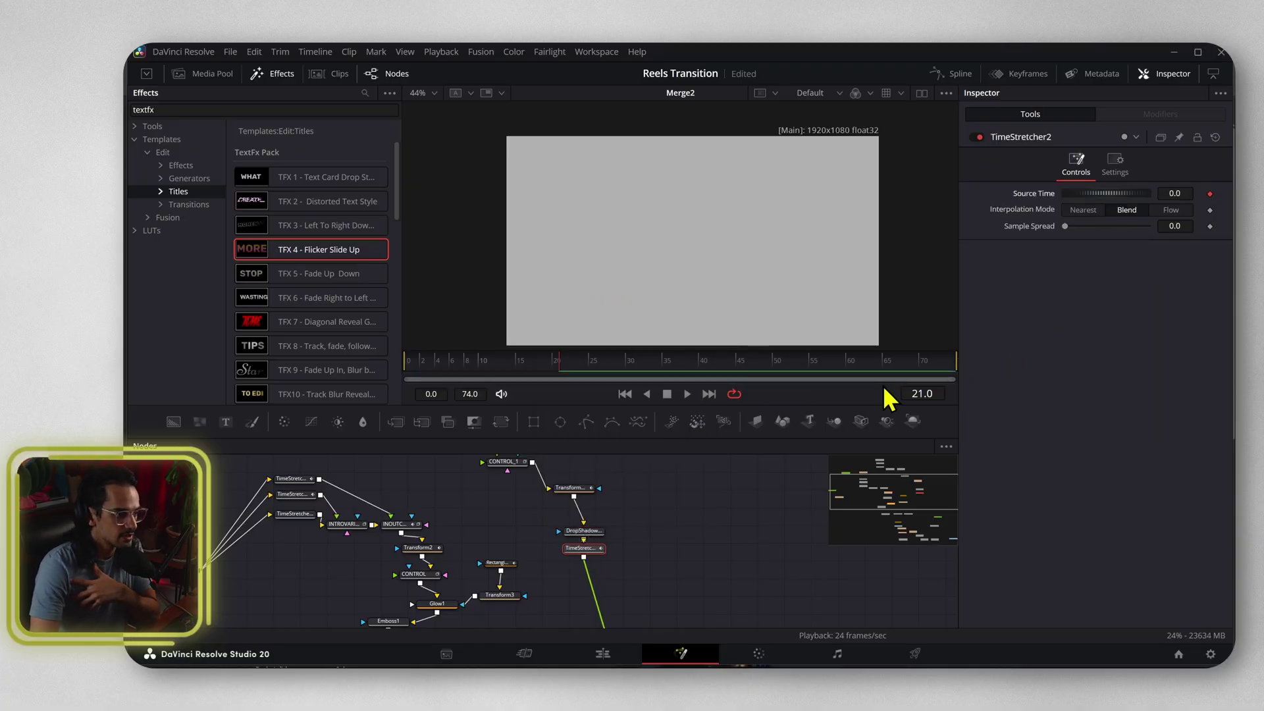
# At frame 61 (+40), keyframe Source Time to 40.
pyautogui.click(936, 388)
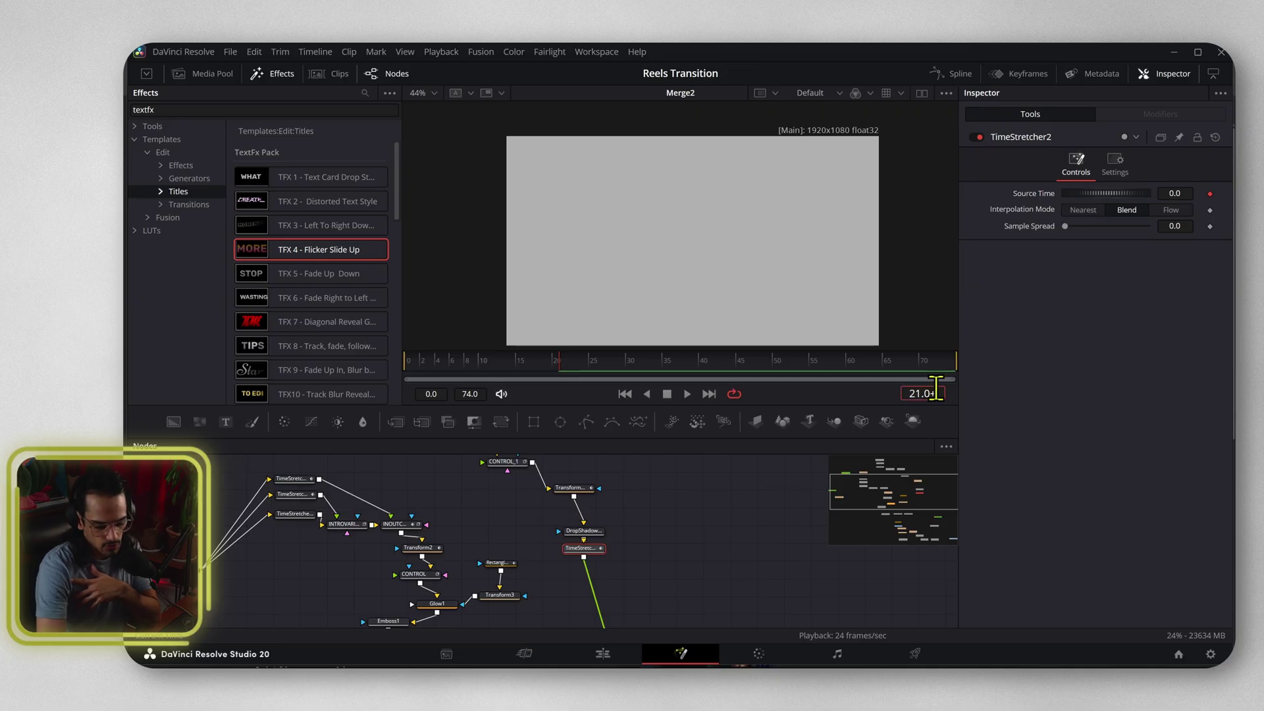
pyautogui.write('+40')
pyautogui.press('Return')
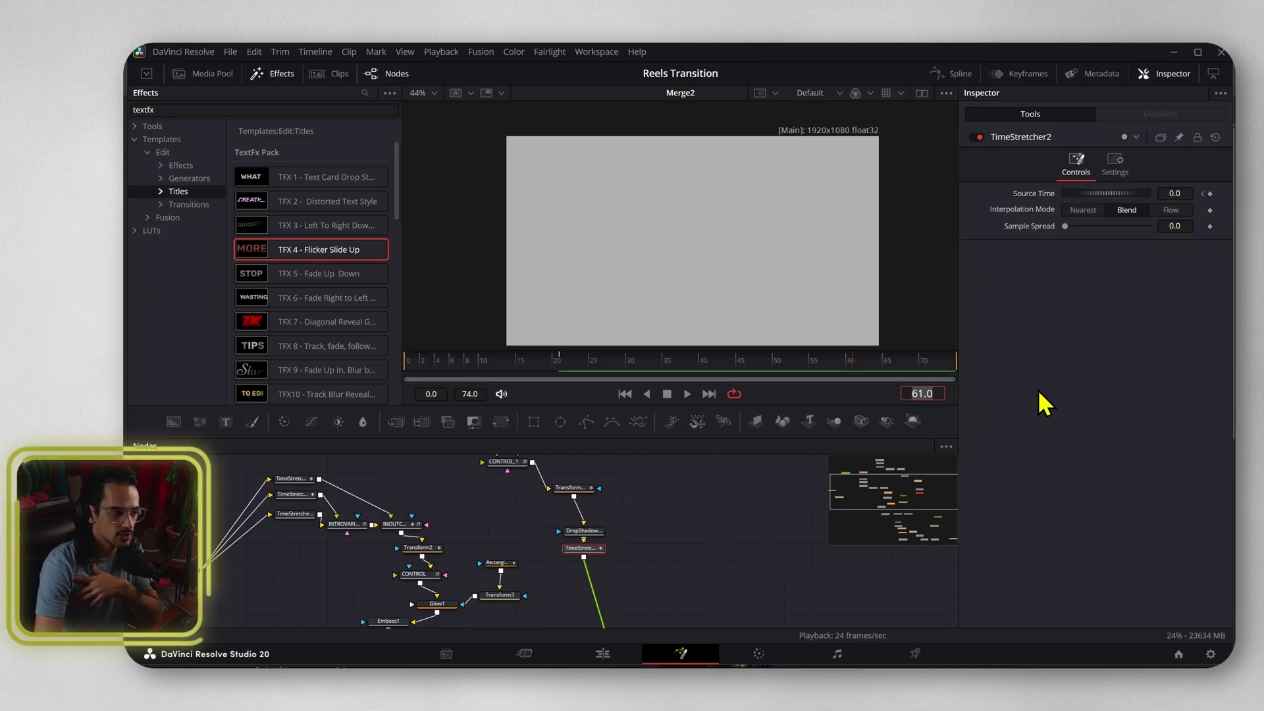
pyautogui.click(1177, 193)
pyautogui.write('40')
pyautogui.press('Return')
# View the Time Stretcher output and scrub from frame 21 to confirm the delayed title.
pyautogui.press('1')
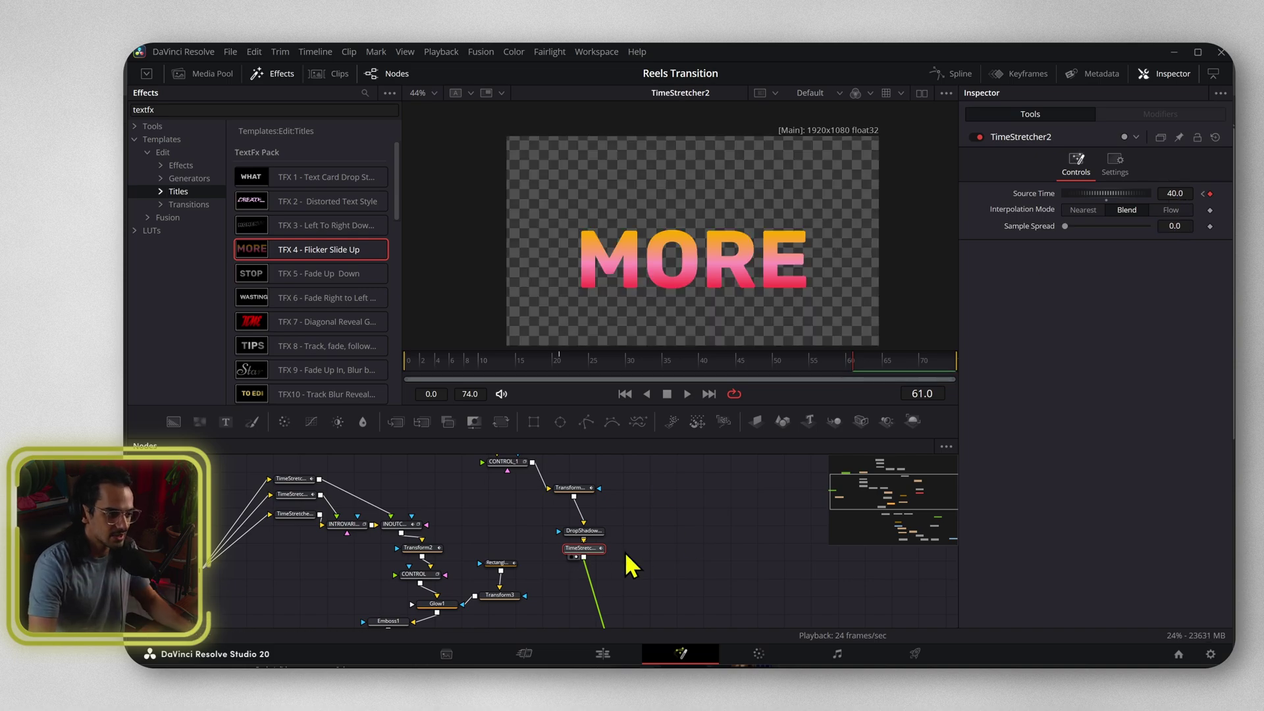
pyautogui.click(562, 367)
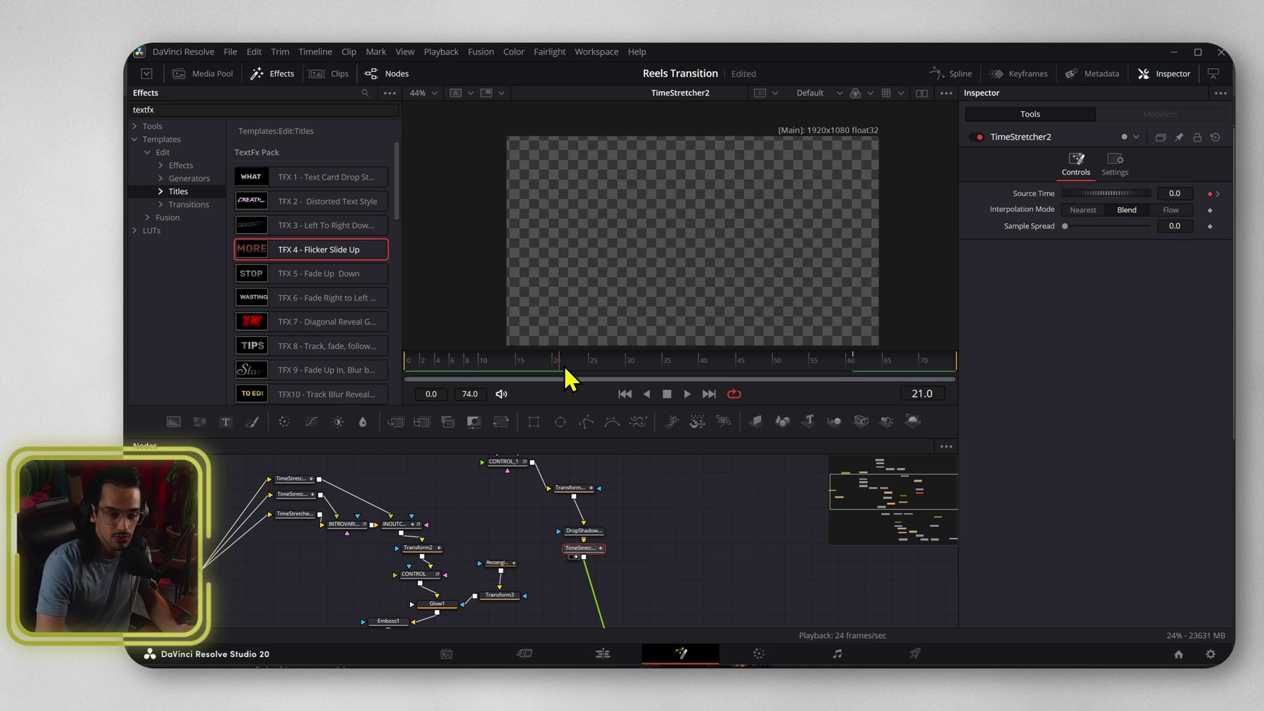
pyautogui.moveTo(564, 364); pyautogui.dragTo(686, 369)
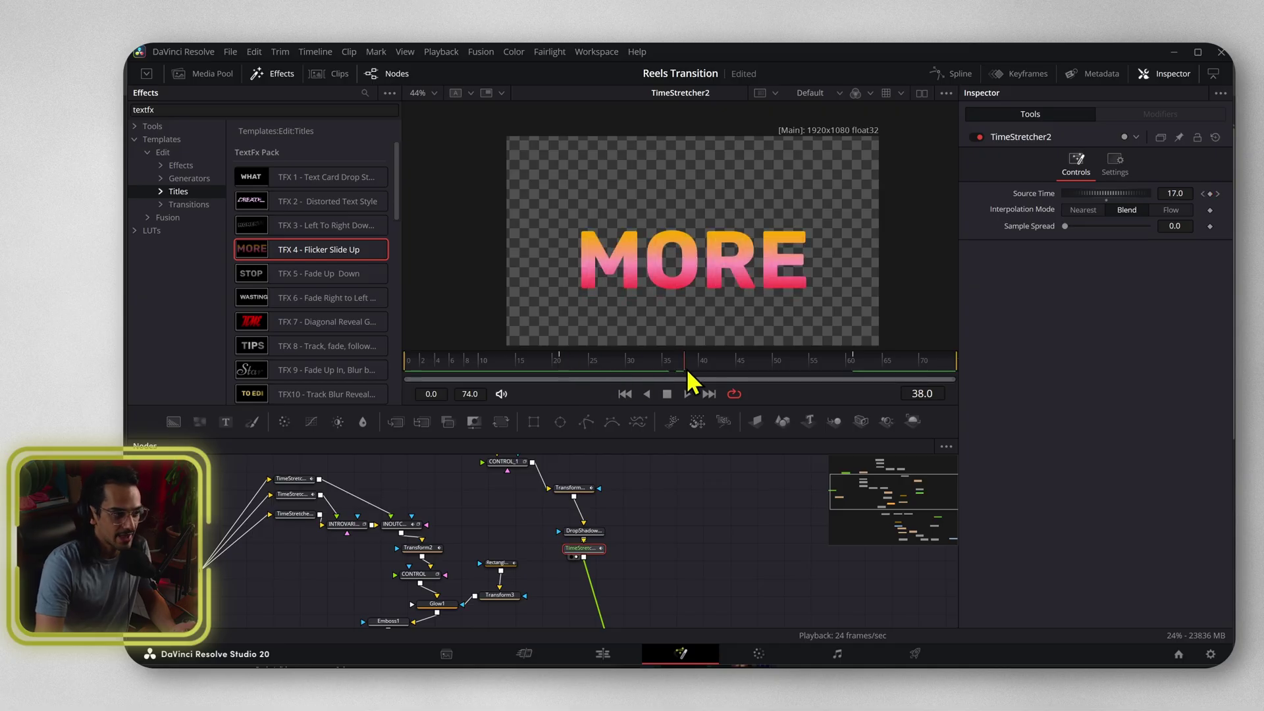
pyautogui.moveTo(529, 352); pyautogui.dragTo(847, 371)
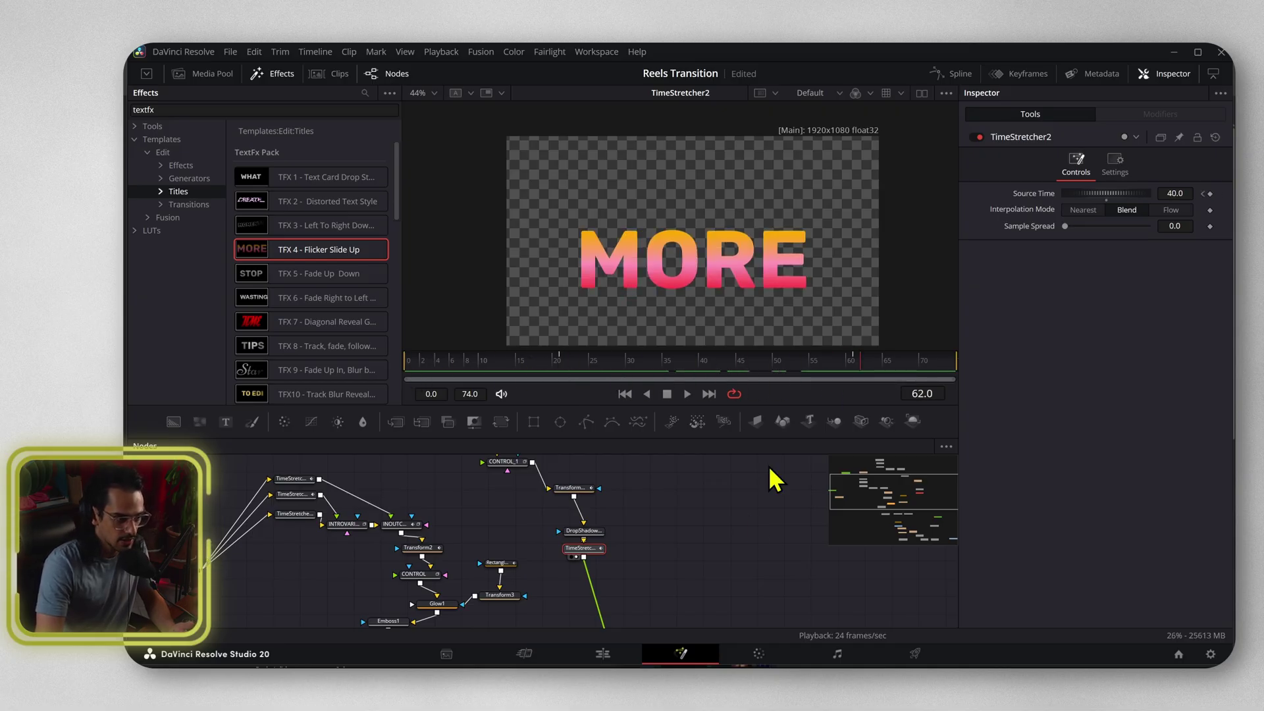
pyautogui.scroll(-5, 672, 443)
# Check Merge2 at frame 49, then play the MediaOut1 output from frame 16.
pyautogui.scroll(-3, 601, 594)
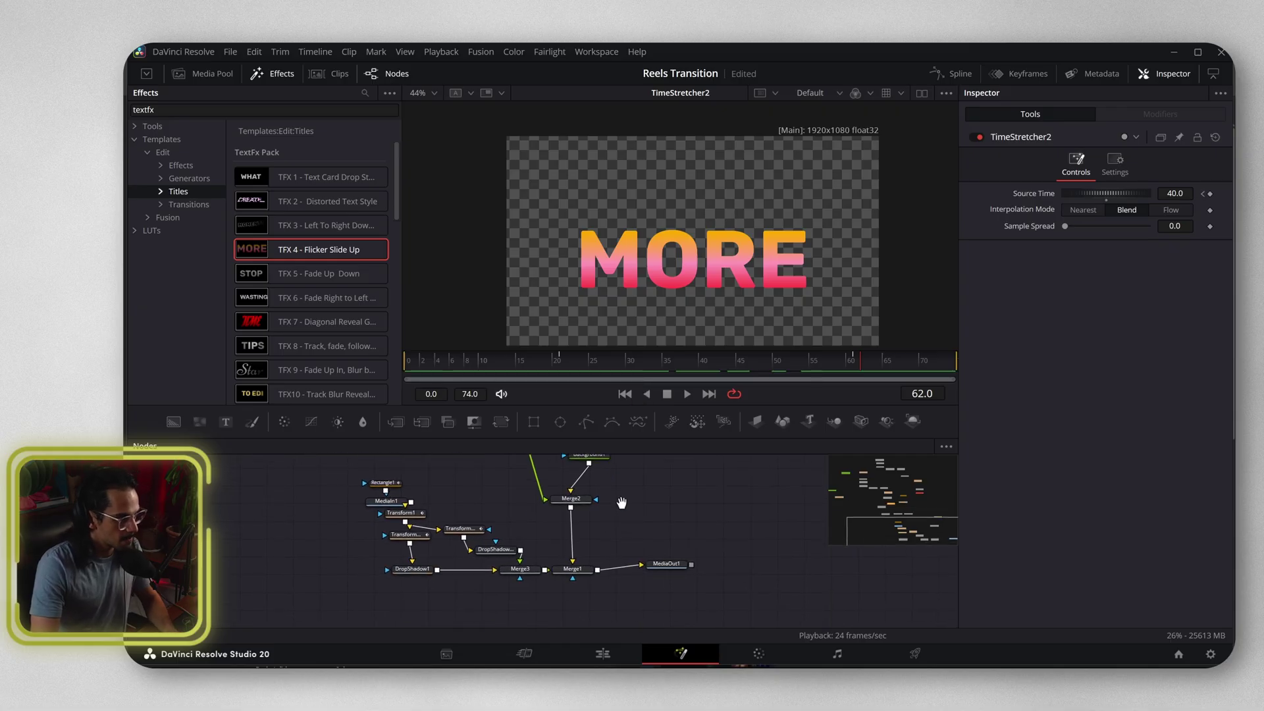
pyautogui.click(588, 500)
pyautogui.press('1')
pyautogui.moveTo(686, 361); pyautogui.dragTo(771, 382)
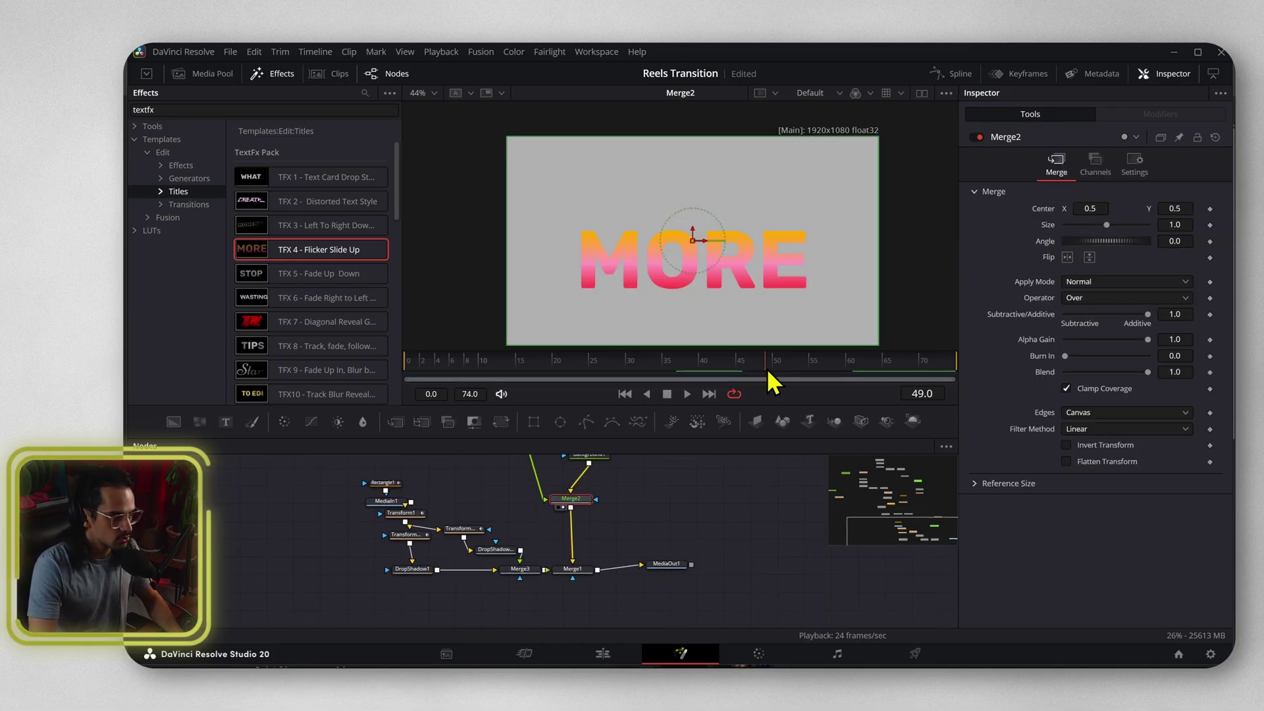
pyautogui.click(668, 566)
pyautogui.press('1')
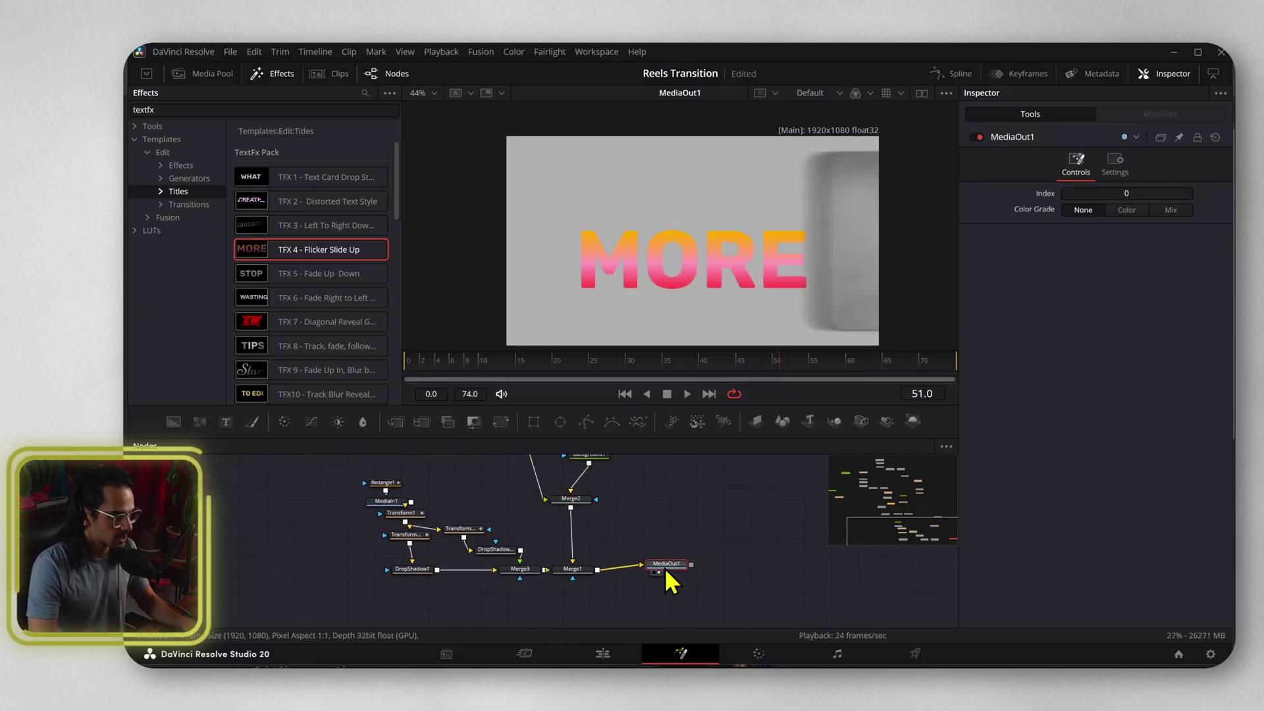
pyautogui.click(521, 367)
pyautogui.click(747, 520)
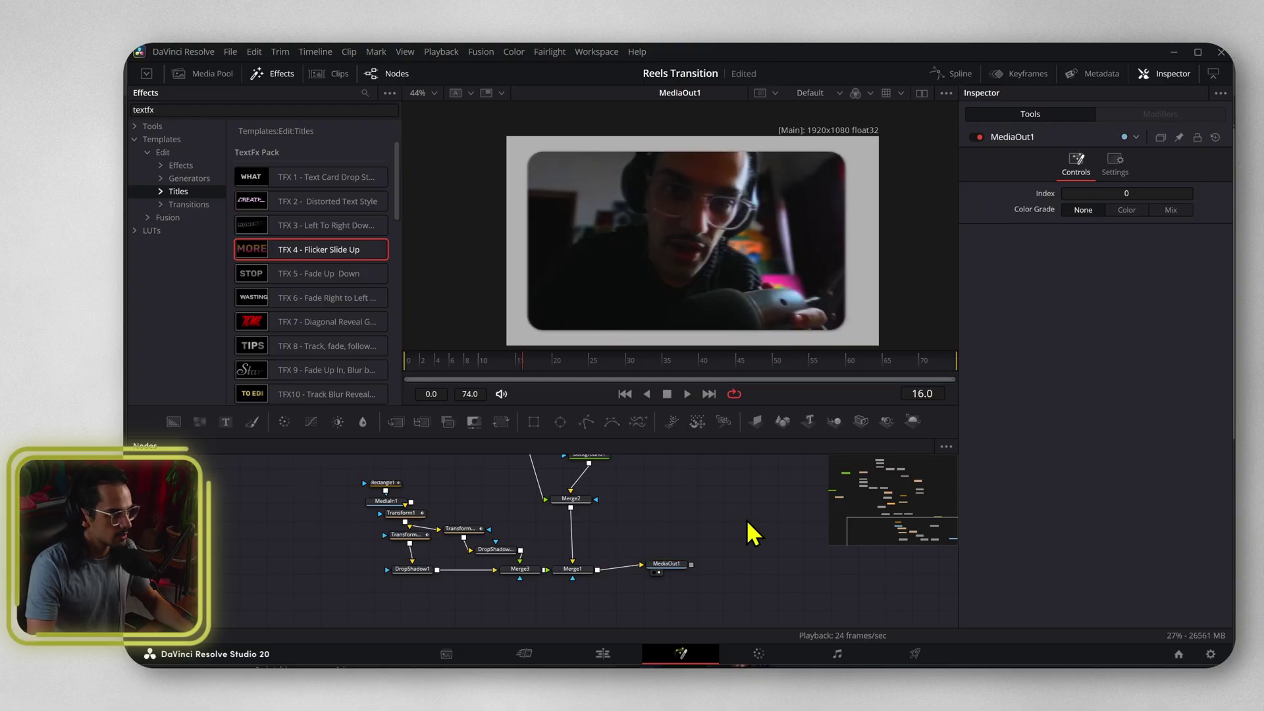
pyautogui.press('space')
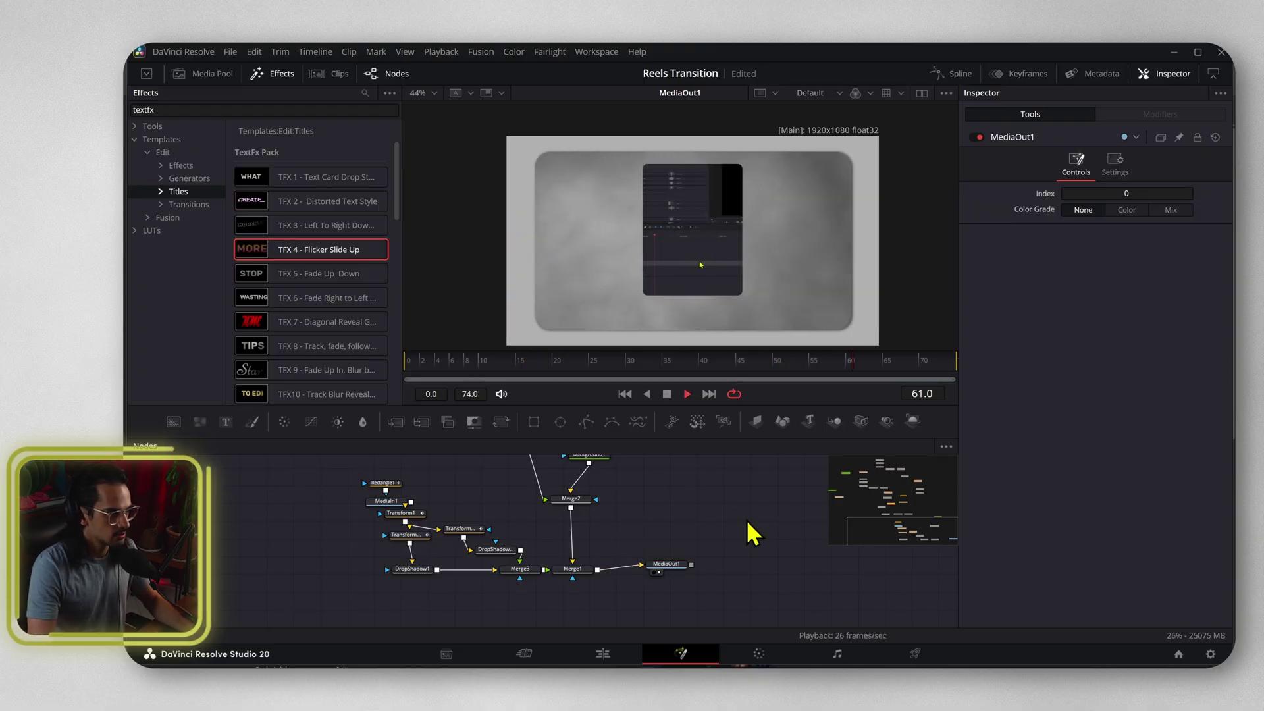
pyautogui.press('space')
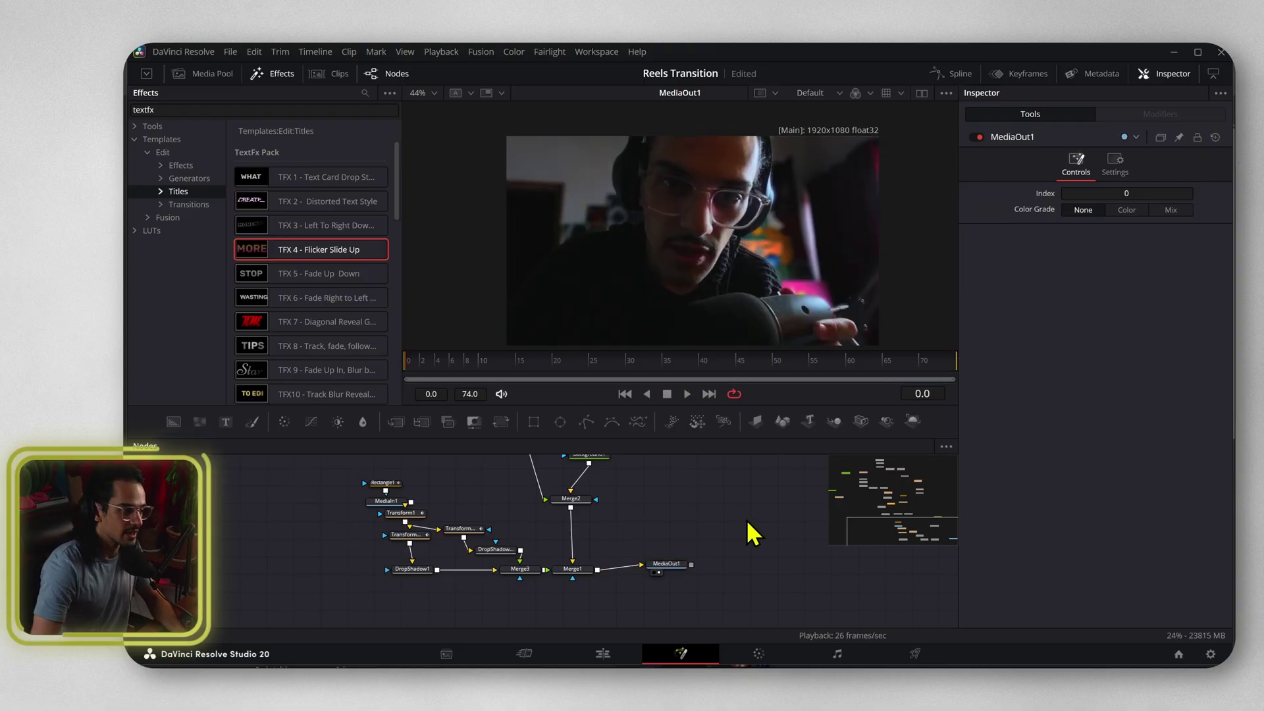
# Feed Merge2's foreground from the TUTORIAL time stretch and play the result.
pyautogui.scroll(2, 746, 519)
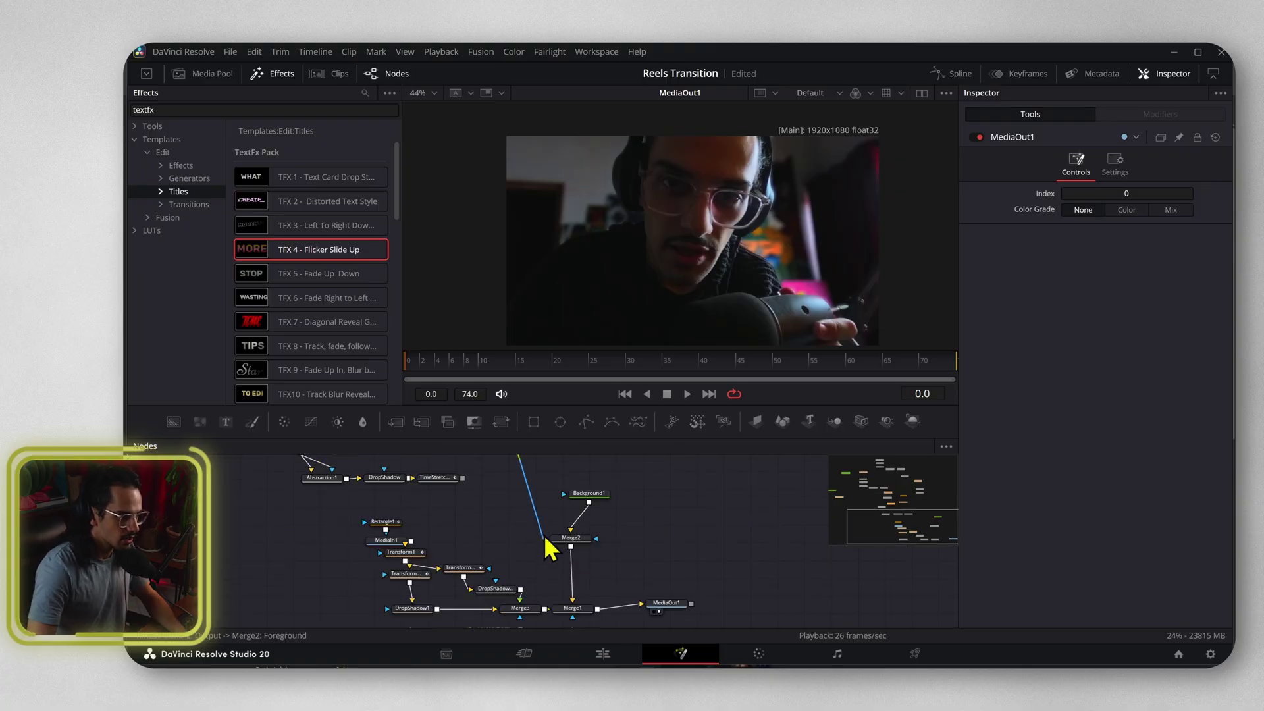
pyautogui.moveTo(463, 478); pyautogui.dragTo(559, 543)
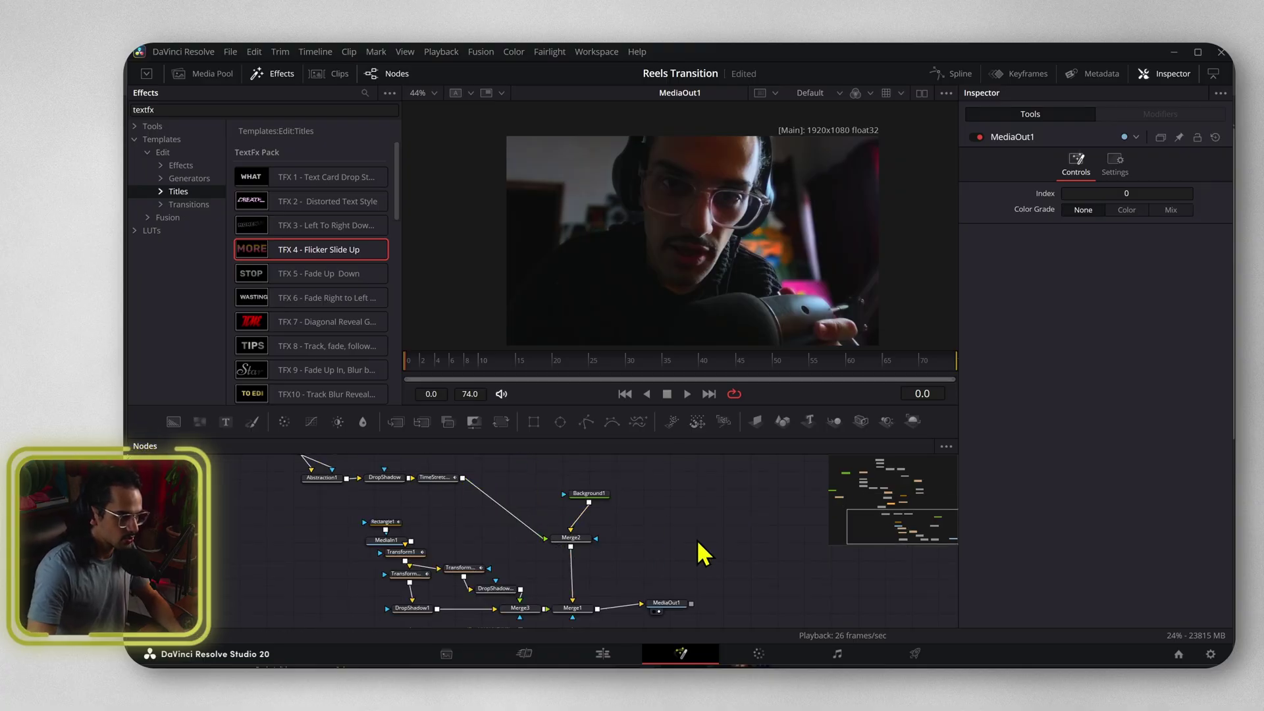
pyautogui.press('space')
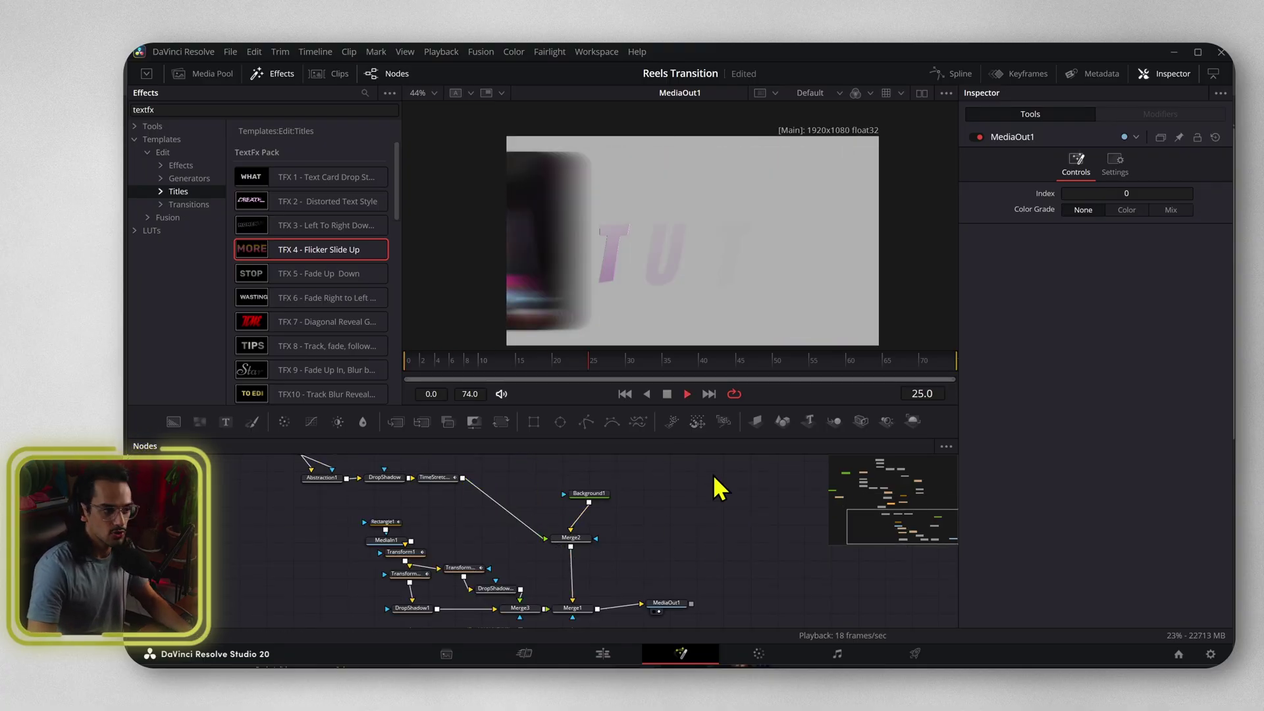
pyautogui.press('space')
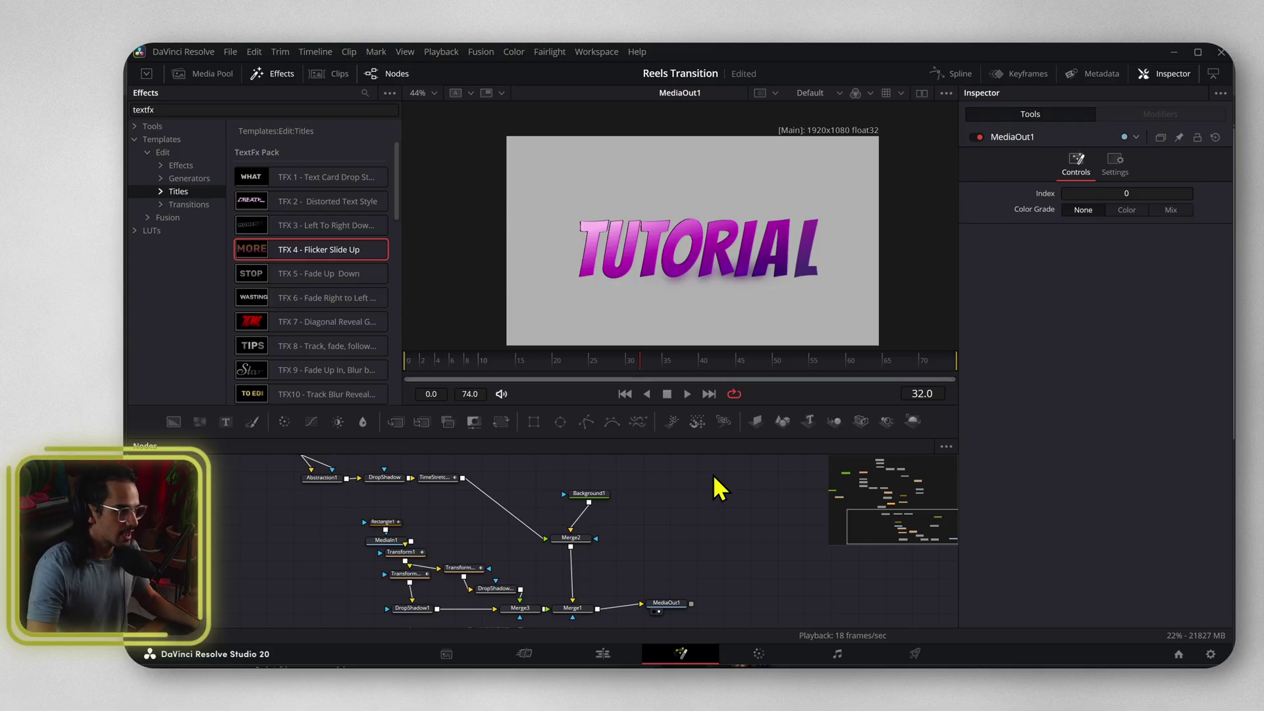
pyautogui.moveTo(723, 362); pyautogui.dragTo(889, 370)
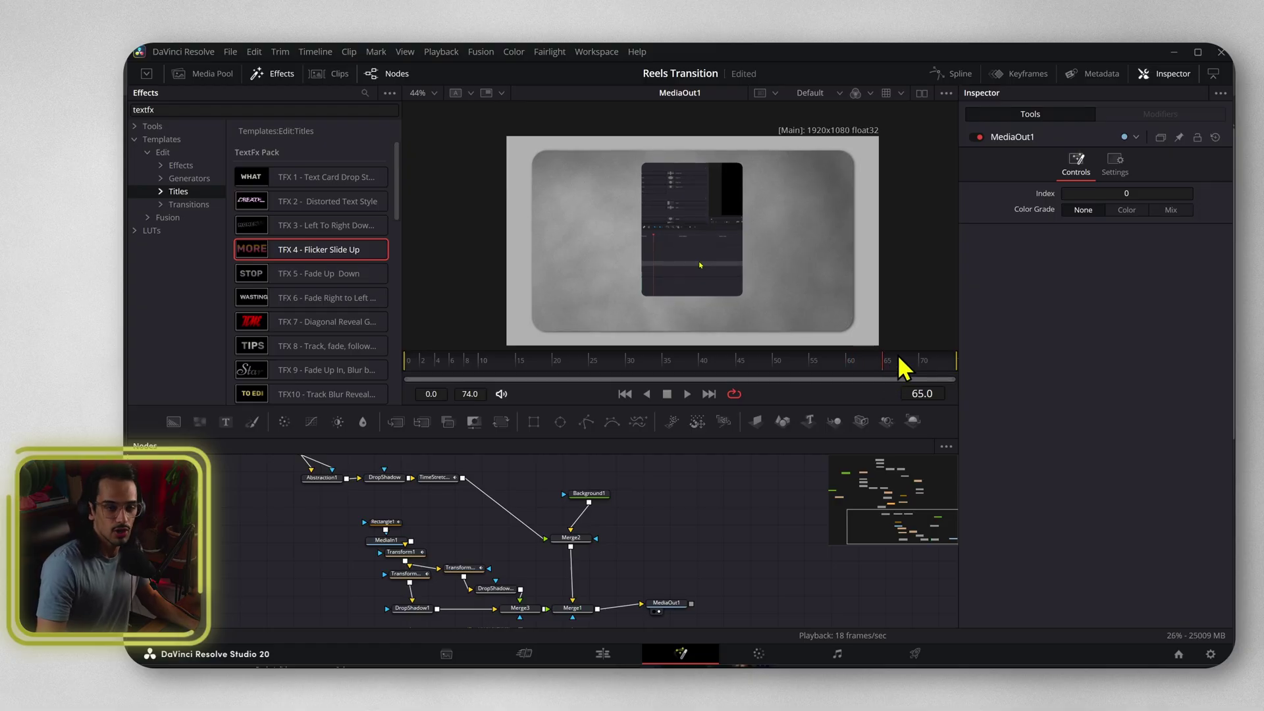